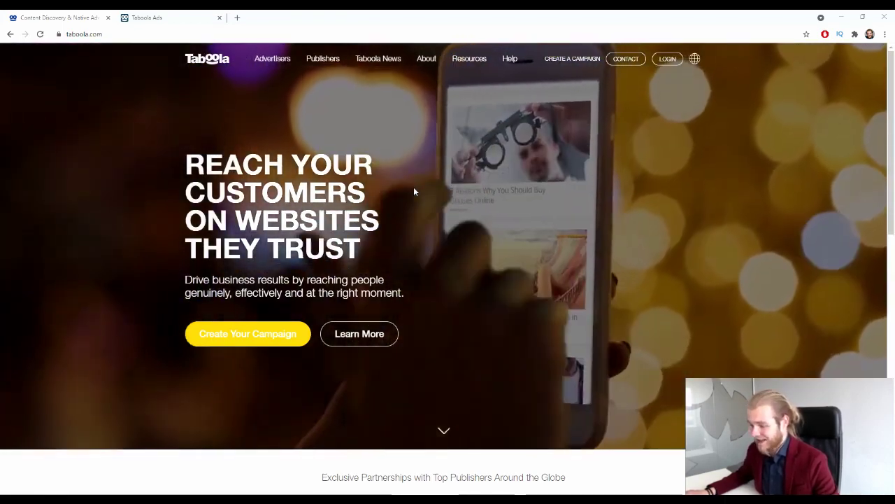
Step: Look through the Taboola homepage, from the publisher partnerships to the footer links
{"action": "scroll", "coordinate": [458, 186], "scroll_direction": "down", "scroll_amount": 3}
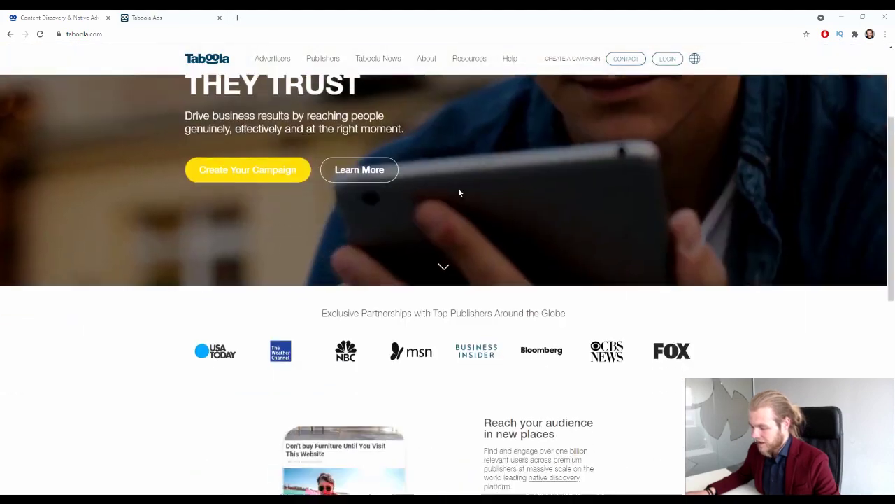
{"action": "scroll", "coordinate": [466, 191], "scroll_direction": "down", "scroll_amount": 3}
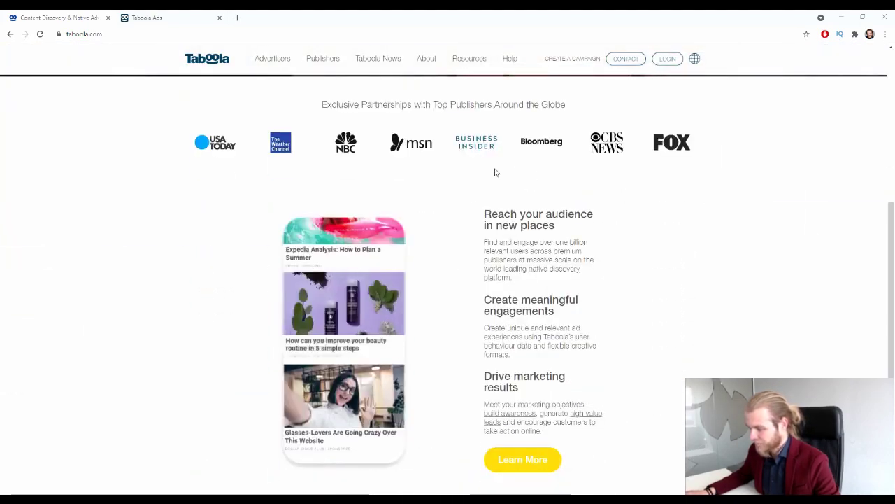
{"action": "scroll", "coordinate": [454, 184], "scroll_direction": "down", "scroll_amount": 2}
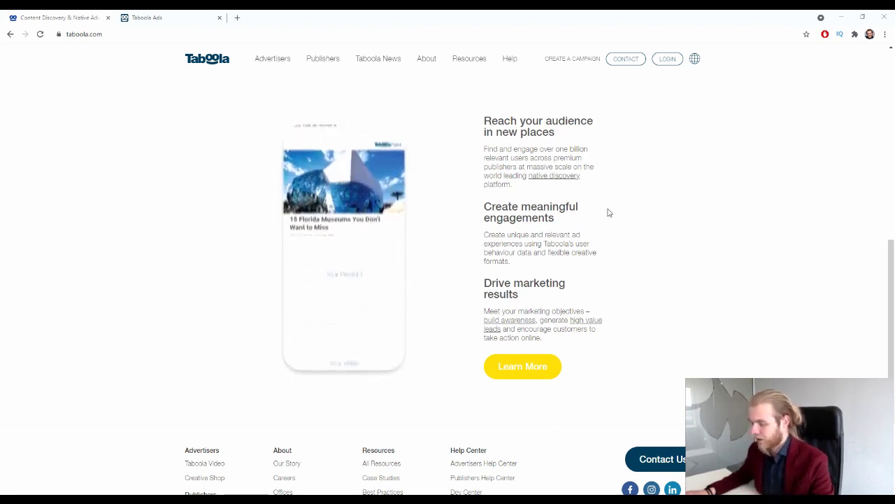
{"action": "scroll", "coordinate": [609, 214], "scroll_direction": "down", "scroll_amount": 3}
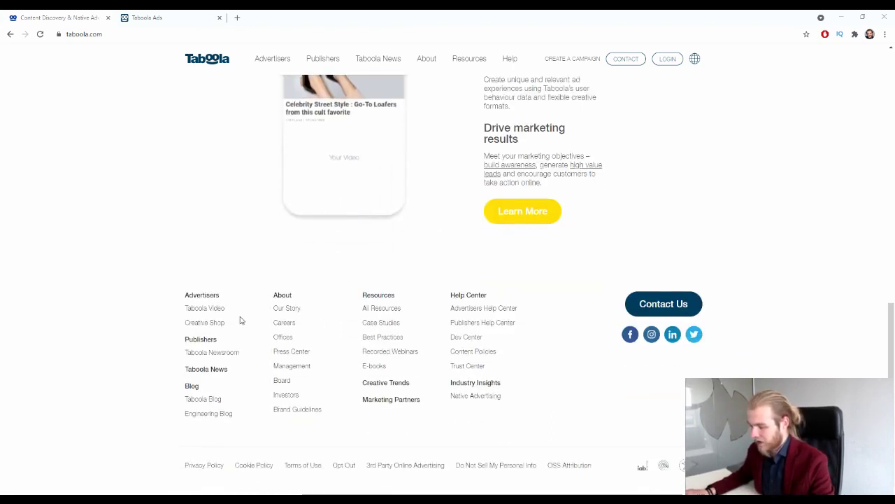
Step: Open the Advertisers overview page and view its opening section
{"action": "scroll", "coordinate": [240, 320], "scroll_direction": "up", "scroll_amount": 15}
{"action": "mouse_move", "coordinate": [266, 62]}
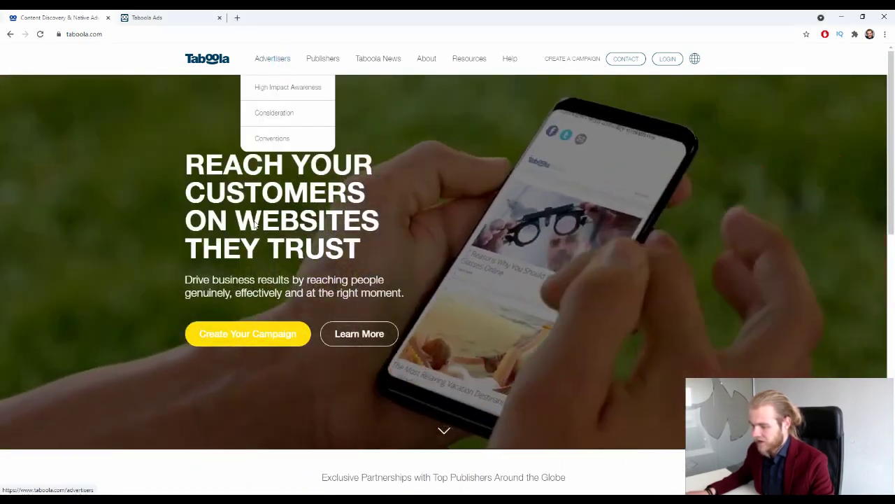
{"action": "left_click", "coordinate": [273, 58]}
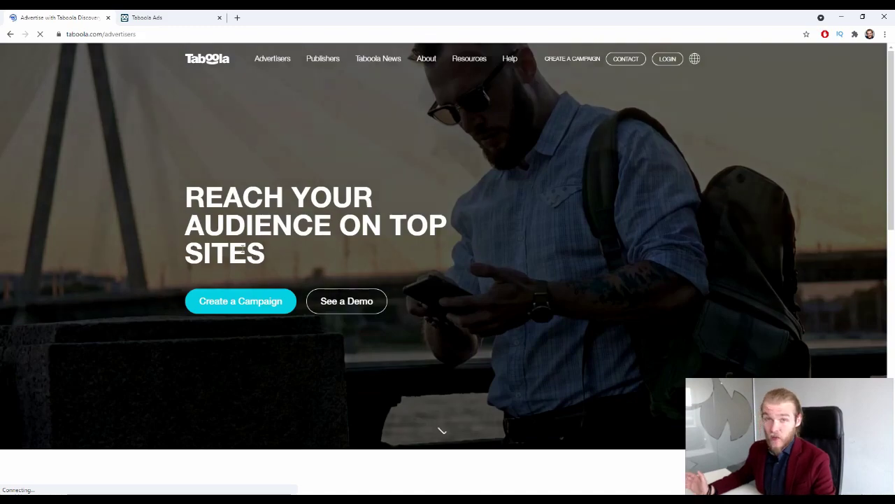
{"action": "scroll", "coordinate": [447, 251], "scroll_direction": "down", "scroll_amount": 1}
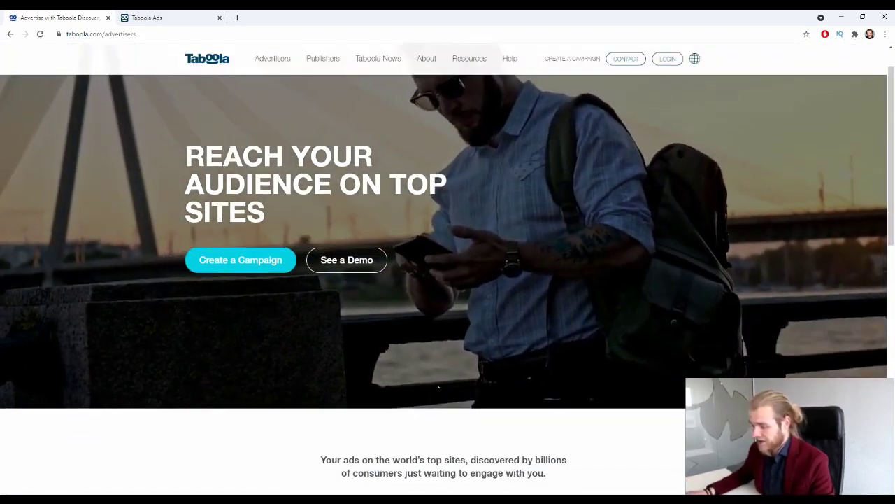
{"action": "scroll", "coordinate": [440, 155], "scroll_direction": "up", "scroll_amount": 1}
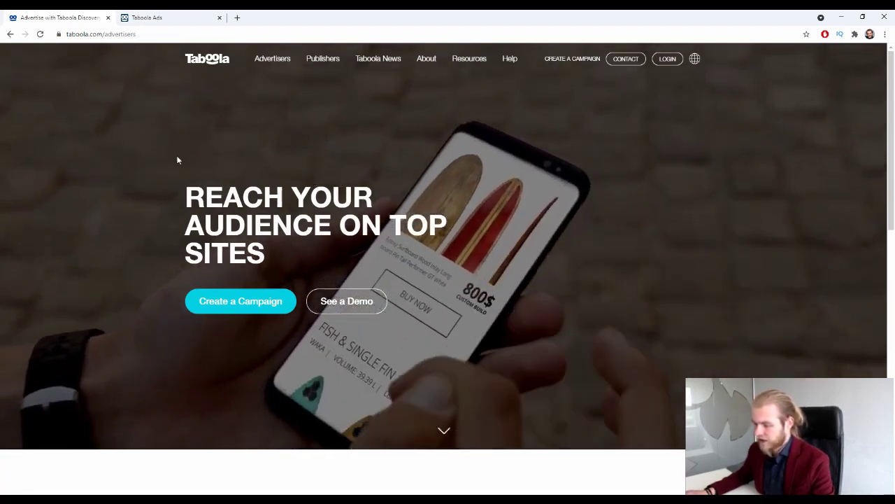
Step: View the Consideration and Conversions solutions on the Advertisers page, then the rest of the page
{"action": "scroll", "coordinate": [147, 197], "scroll_direction": "down", "scroll_amount": 6}
{"action": "scroll", "coordinate": [150, 219], "scroll_direction": "up", "scroll_amount": 2}
{"action": "scroll", "coordinate": [154, 220], "scroll_direction": "down", "scroll_amount": 4}
{"action": "scroll", "coordinate": [156, 220], "scroll_direction": "up", "scroll_amount": 2}
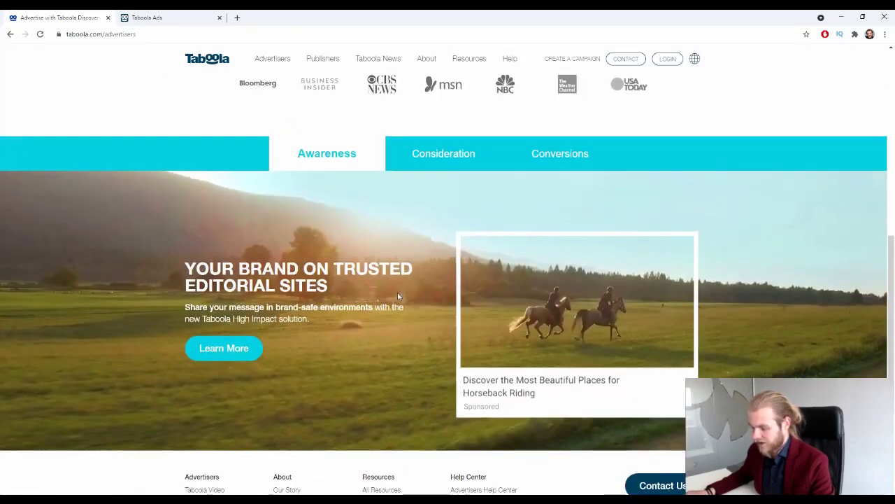
{"action": "left_click", "coordinate": [442, 167]}
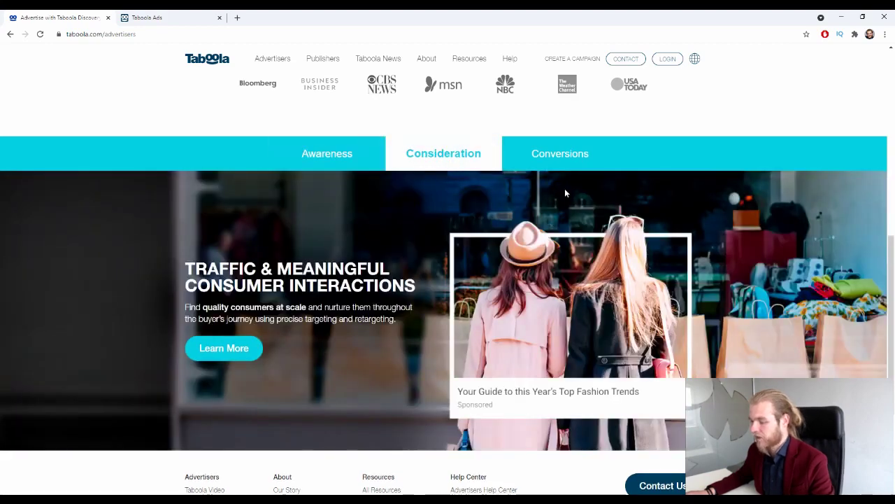
{"action": "left_click", "coordinate": [580, 168]}
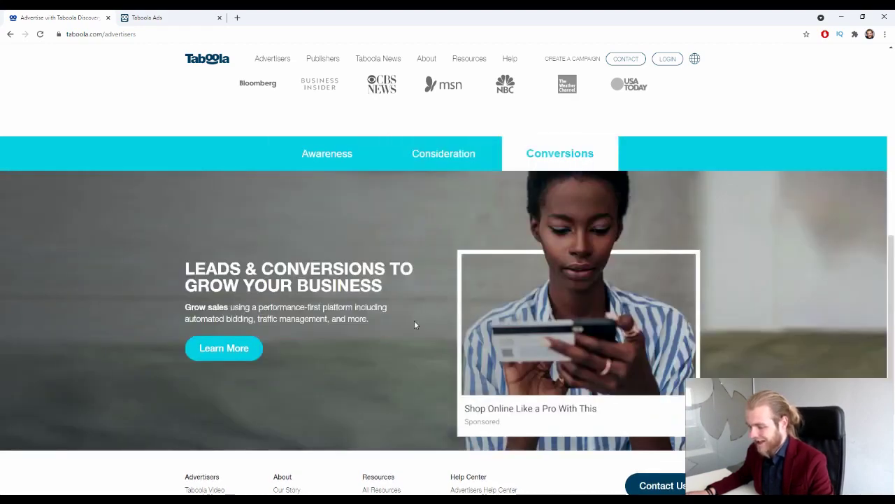
{"action": "scroll", "coordinate": [411, 329], "scroll_direction": "down", "scroll_amount": 3}
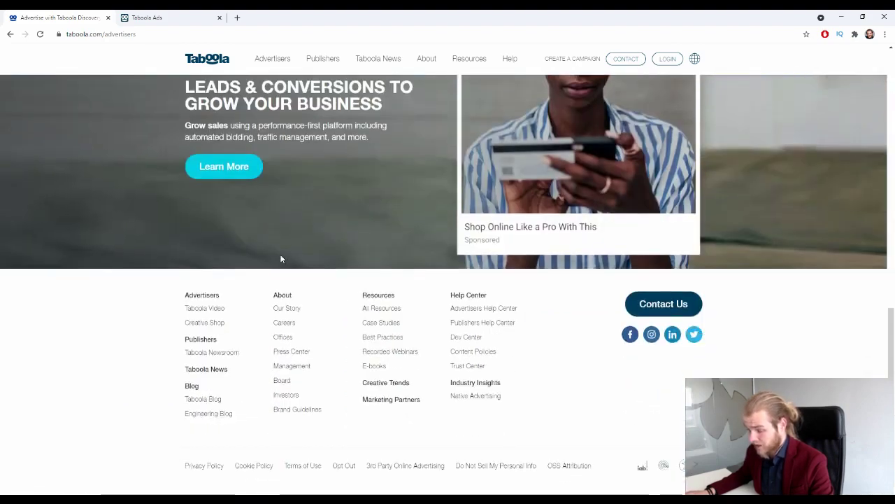
Step: Open the High Impact Awareness page for advertisers and examine its partner sites and premium video and image ad placements
{"action": "scroll", "coordinate": [251, 267], "scroll_direction": "up", "scroll_amount": 20}
{"action": "mouse_move", "coordinate": [284, 59]}
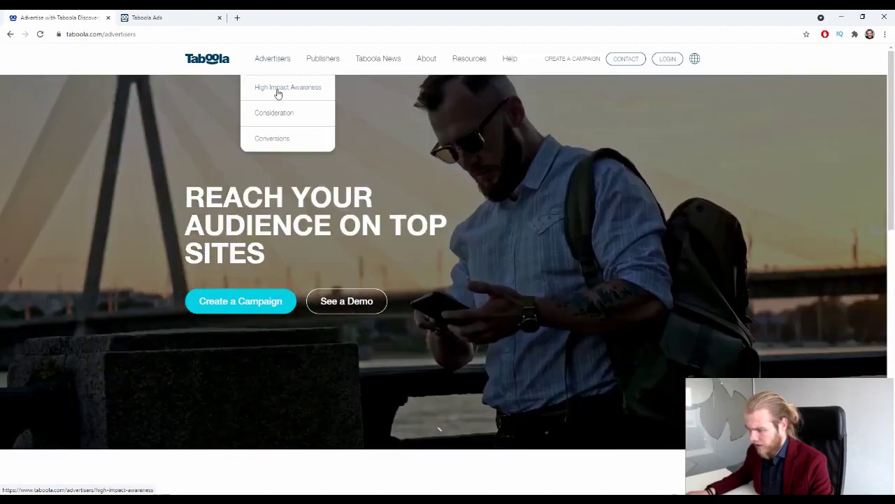
{"action": "left_click", "coordinate": [280, 92]}
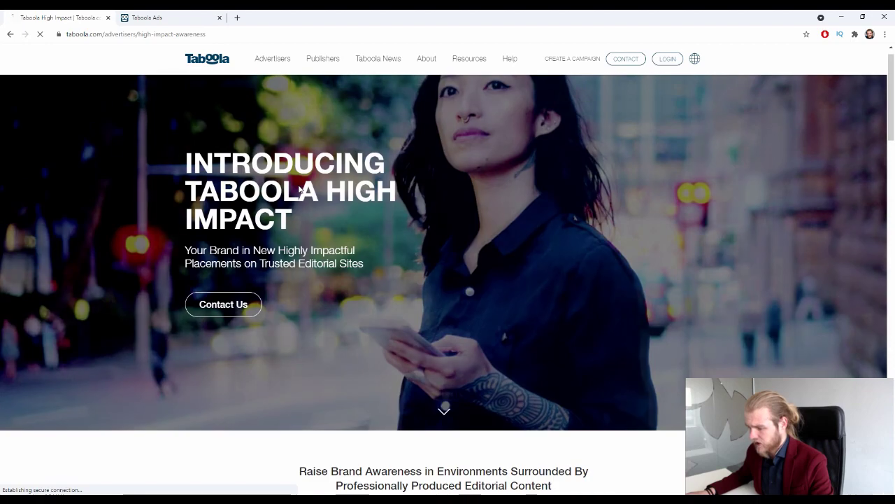
{"action": "scroll", "coordinate": [294, 188], "scroll_direction": "down", "scroll_amount": 6}
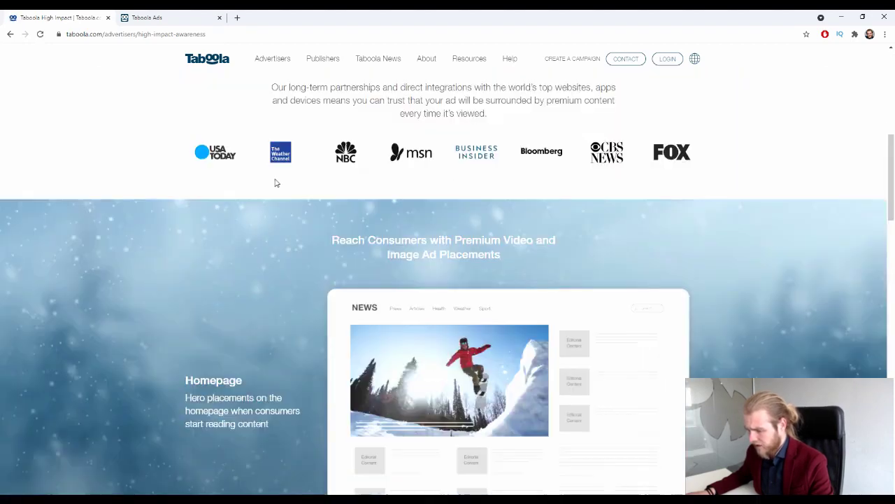
{"action": "scroll", "coordinate": [275, 182], "scroll_direction": "up", "scroll_amount": 3}
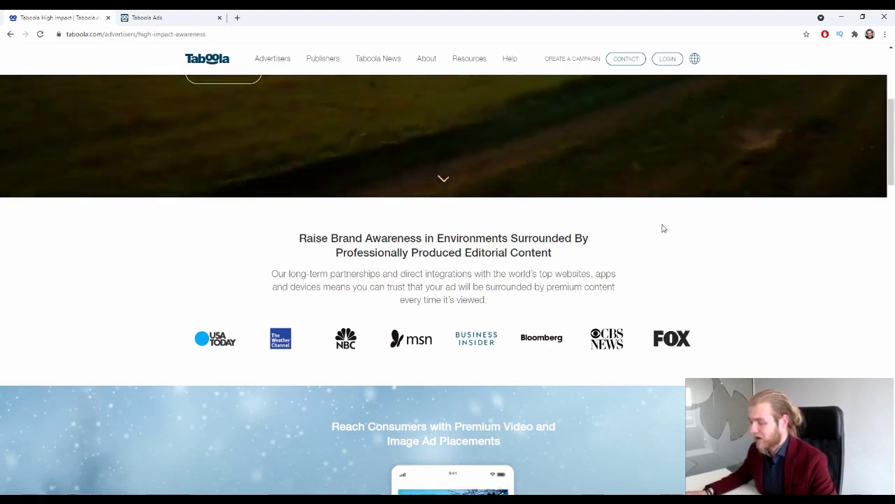
{"action": "scroll", "coordinate": [665, 224], "scroll_direction": "down", "scroll_amount": 1}
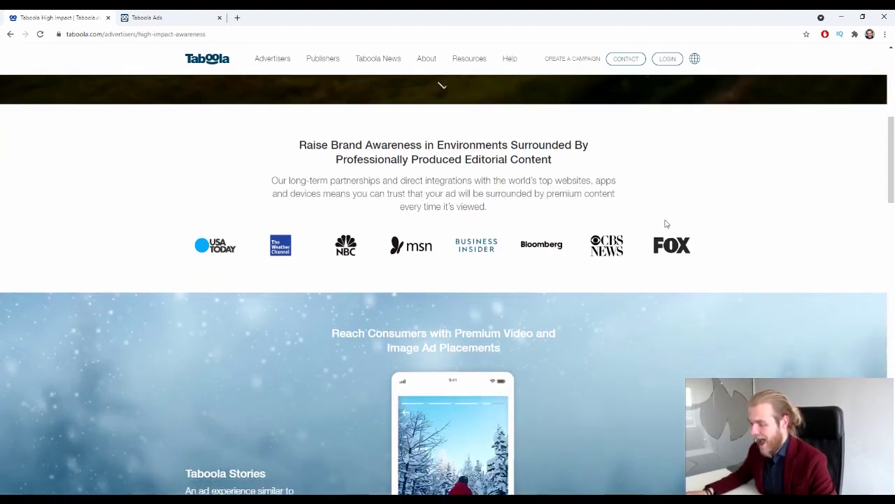
{"action": "scroll", "coordinate": [665, 222], "scroll_direction": "down", "scroll_amount": 2}
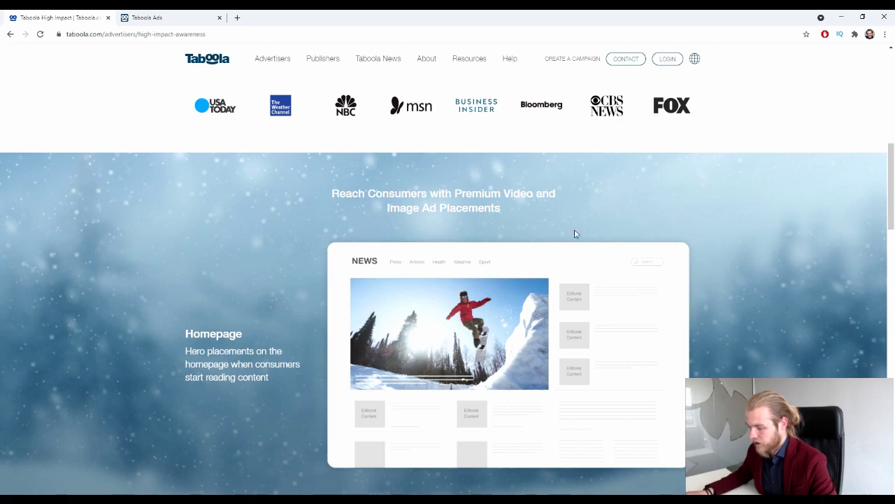
{"action": "scroll", "coordinate": [490, 198], "scroll_direction": "down", "scroll_amount": 1}
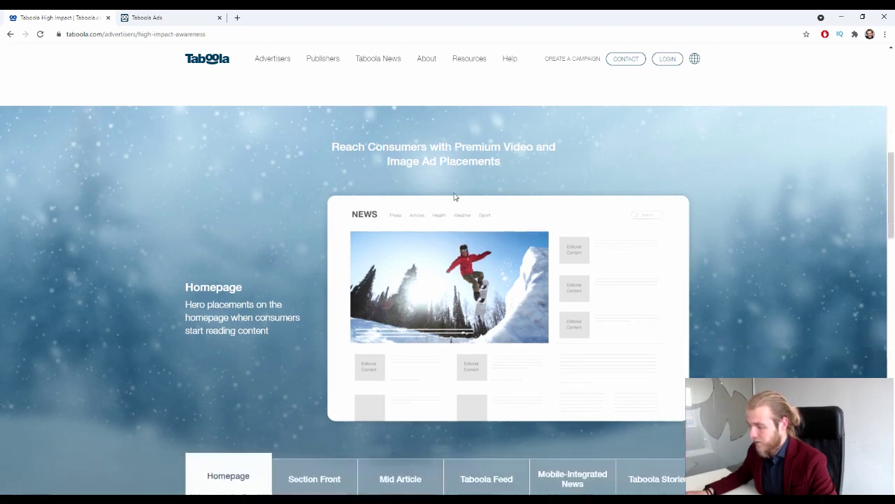
{"action": "scroll", "coordinate": [562, 125], "scroll_direction": "down", "scroll_amount": 2}
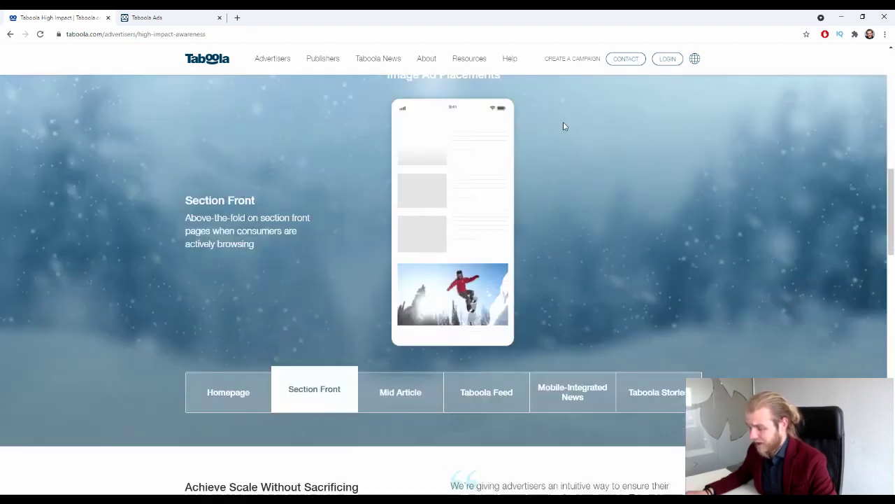
Step: Examine the rest of the High Impact page, including the readership dataset, Creative Shop services and brand case studies
{"action": "scroll", "coordinate": [210, 214], "scroll_direction": "down", "scroll_amount": 3}
{"action": "scroll", "coordinate": [250, 241], "scroll_direction": "down", "scroll_amount": 2}
{"action": "scroll", "coordinate": [255, 237], "scroll_direction": "down", "scroll_amount": 6}
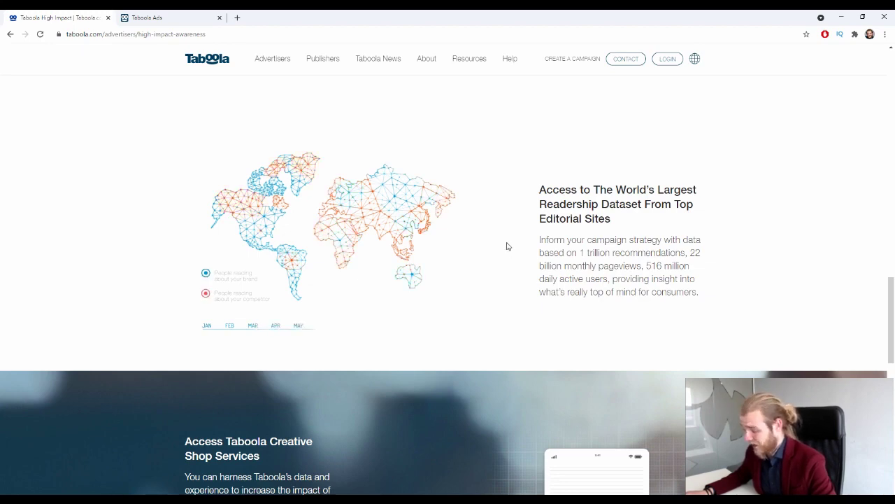
{"action": "scroll", "coordinate": [508, 245], "scroll_direction": "down", "scroll_amount": 4}
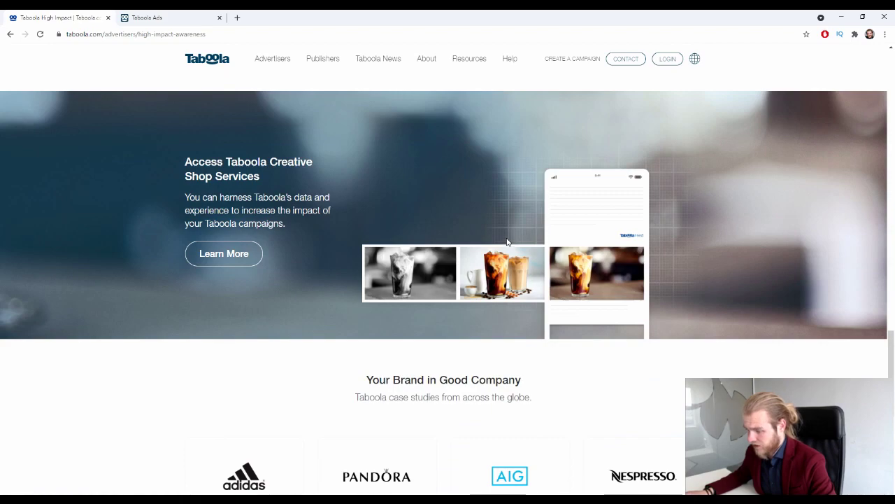
{"action": "scroll", "coordinate": [507, 240], "scroll_direction": "down", "scroll_amount": 5}
{"action": "scroll", "coordinate": [411, 167], "scroll_direction": "up", "scroll_amount": 6}
{"action": "scroll", "coordinate": [398, 181], "scroll_direction": "up", "scroll_amount": 5}
{"action": "scroll", "coordinate": [308, 364], "scroll_direction": "down", "scroll_amount": 4}
{"action": "scroll", "coordinate": [305, 357], "scroll_direction": "up", "scroll_amount": 4}
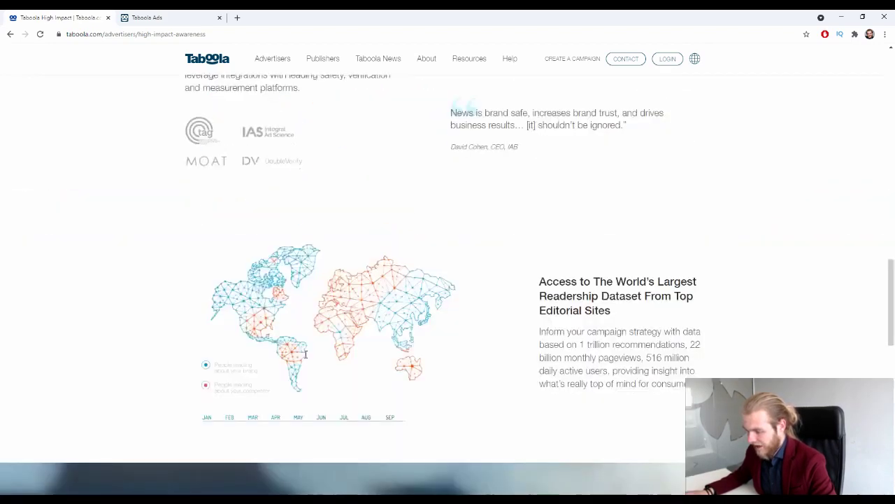
Step: Open the advertisers' Consideration page and review its sections on ad formats, trusted context and high-quality traffic
{"action": "scroll", "coordinate": [304, 343], "scroll_direction": "up", "scroll_amount": 15}
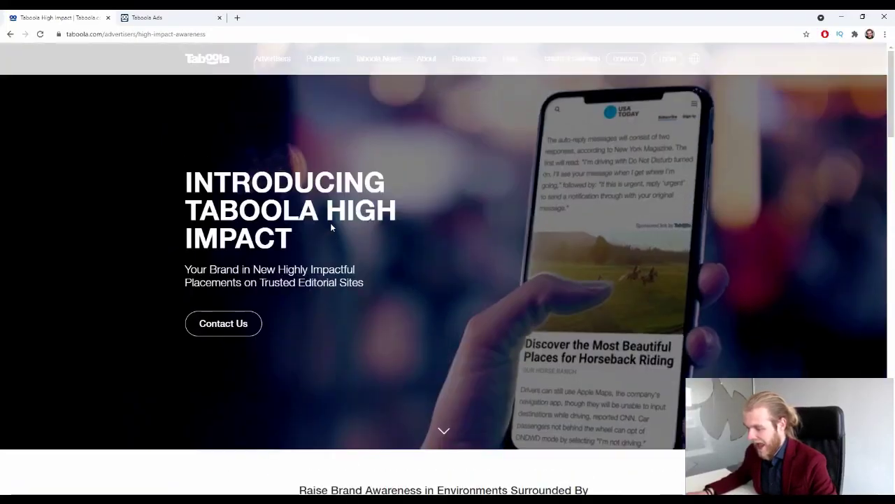
{"action": "mouse_move", "coordinate": [279, 62]}
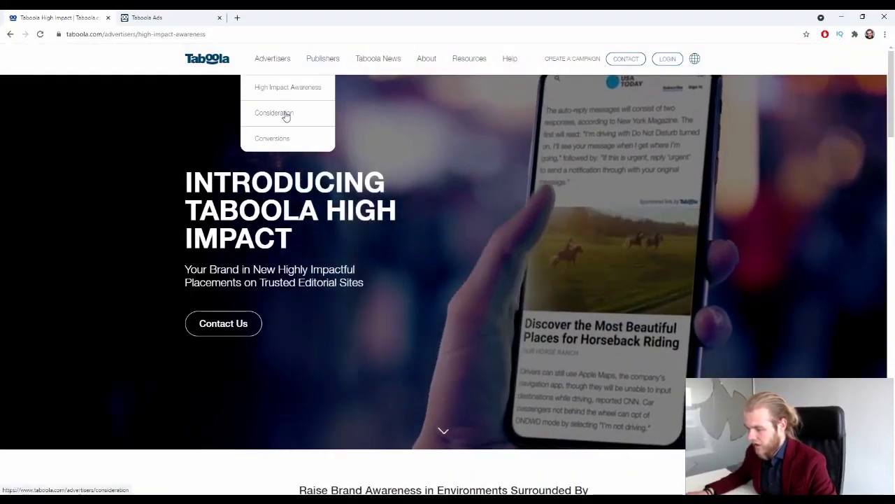
{"action": "left_click", "coordinate": [285, 112]}
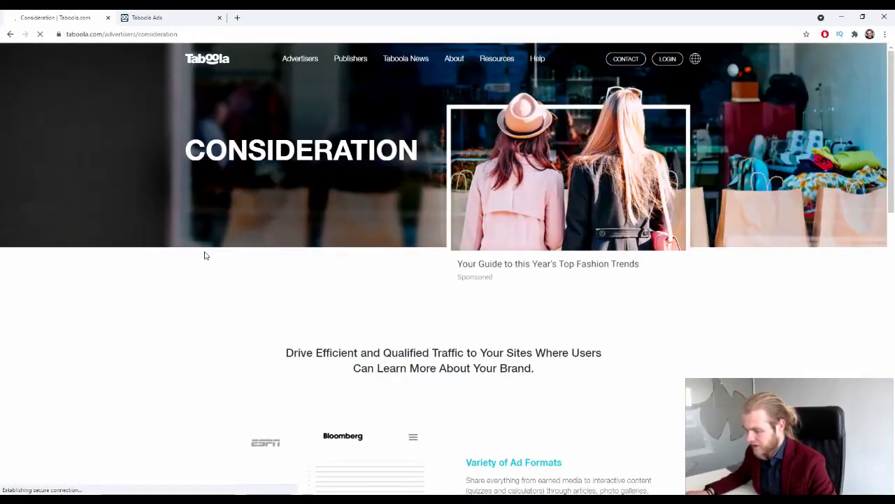
{"action": "scroll", "coordinate": [276, 221], "scroll_direction": "down", "scroll_amount": 5}
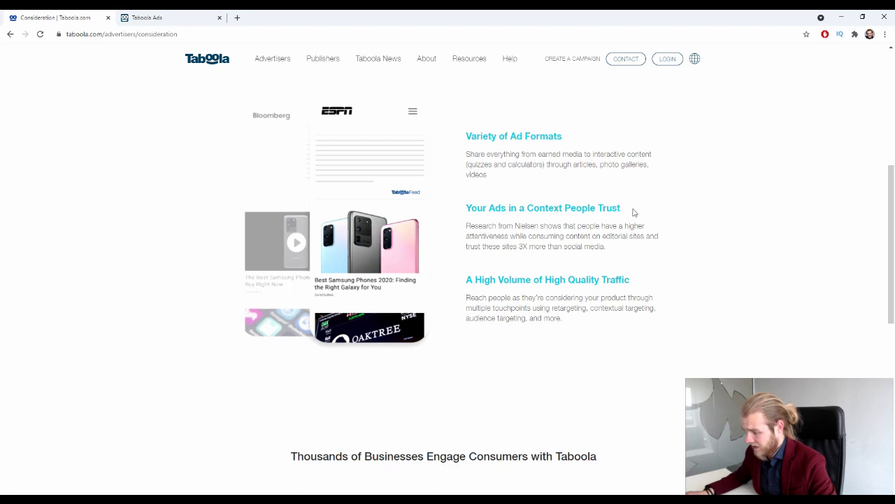
{"action": "scroll", "coordinate": [501, 262], "scroll_direction": "down", "scroll_amount": 1}
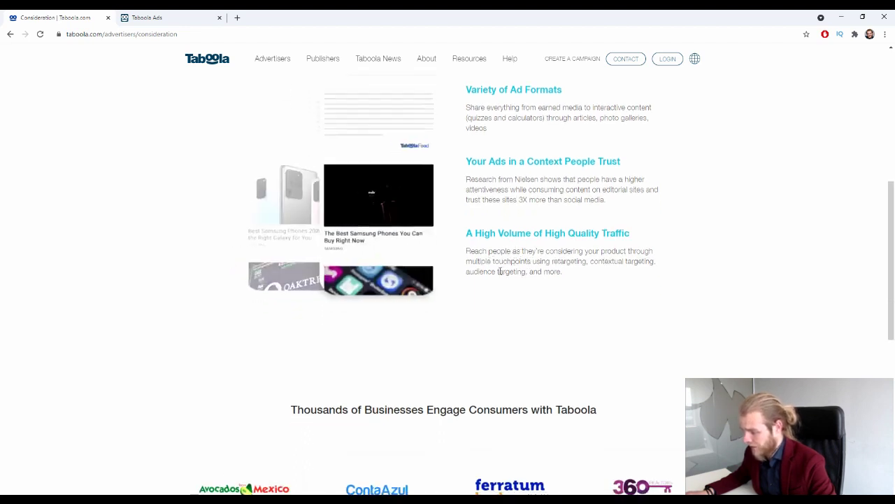
{"action": "scroll", "coordinate": [500, 269], "scroll_direction": "down", "scroll_amount": 4}
{"action": "scroll", "coordinate": [499, 266], "scroll_direction": "up", "scroll_amount": 5}
Step: Open the advertisers' Conversions page and review its lead generation, targeting and business success sections
{"action": "mouse_move", "coordinate": [270, 62]}
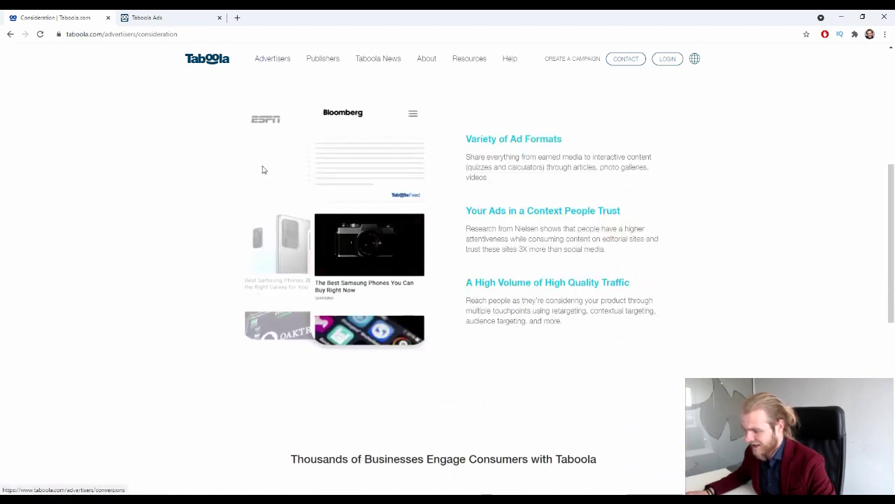
{"action": "left_click", "coordinate": [266, 143]}
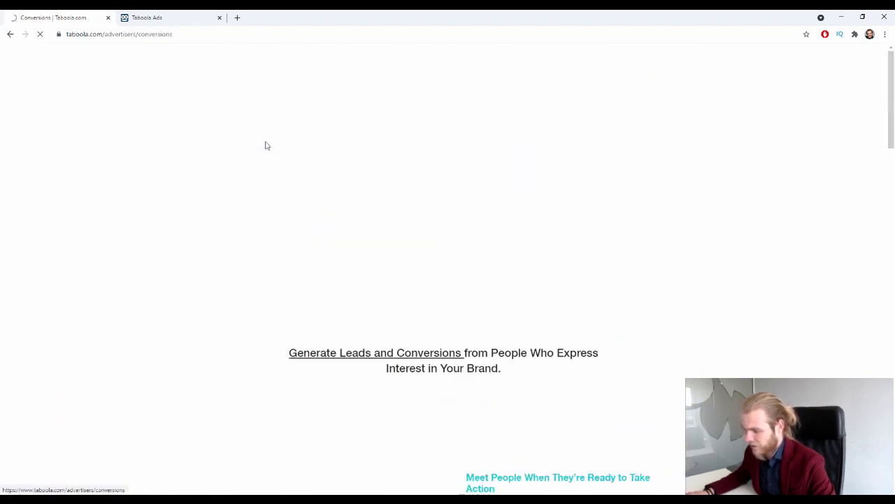
{"action": "scroll", "coordinate": [289, 160], "scroll_direction": "down", "scroll_amount": 4}
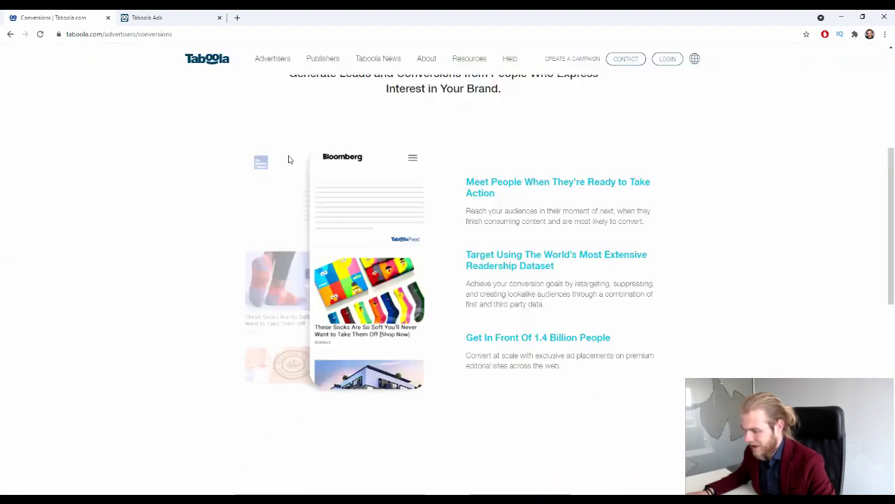
{"action": "scroll", "coordinate": [289, 160], "scroll_direction": "up", "scroll_amount": 1}
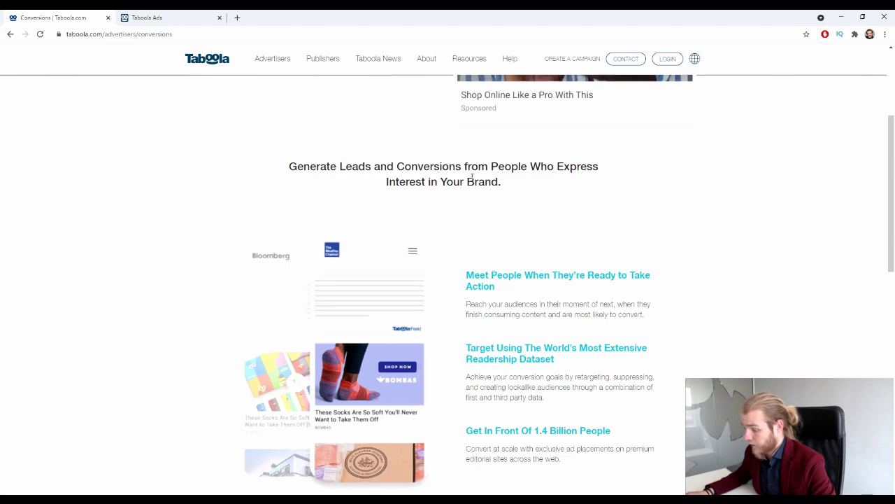
{"action": "scroll", "coordinate": [366, 192], "scroll_direction": "down", "scroll_amount": 7}
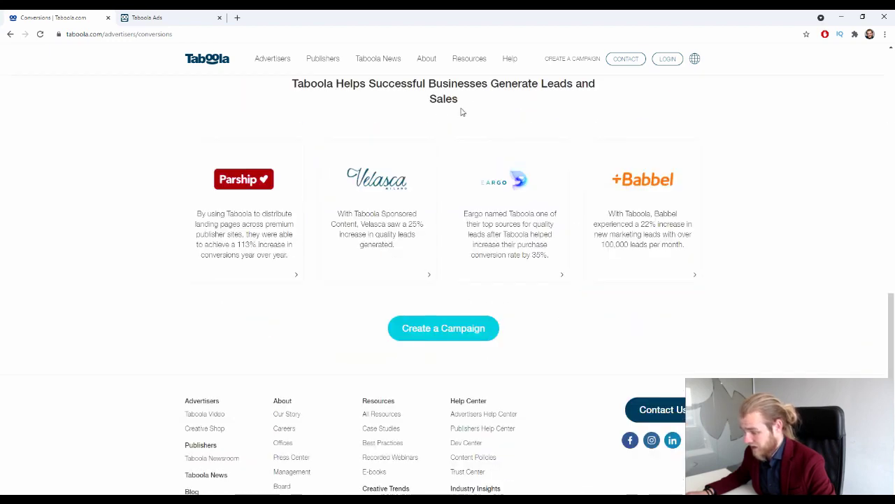
Step: Open the Publishers page from the site footer and skim its monetization, editorial insights and audience exchange sections
{"action": "scroll", "coordinate": [427, 142], "scroll_direction": "down", "scroll_amount": 2}
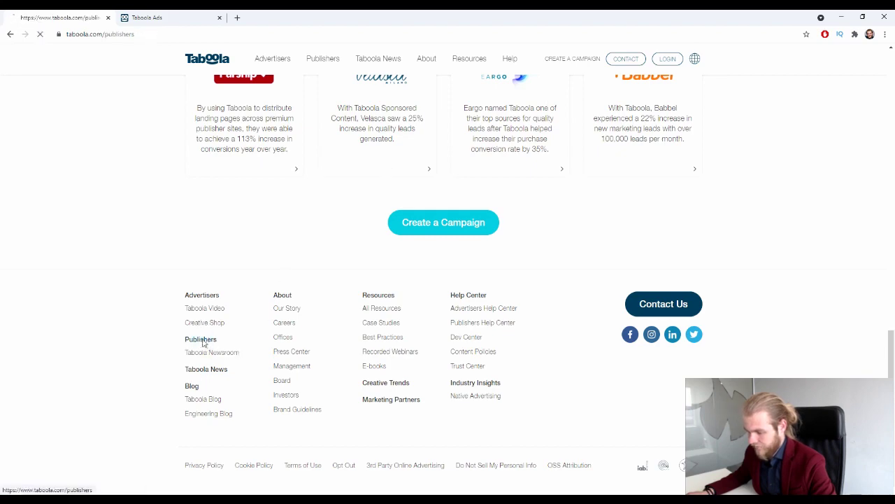
{"action": "scroll", "coordinate": [252, 105], "scroll_direction": "down", "scroll_amount": 10}
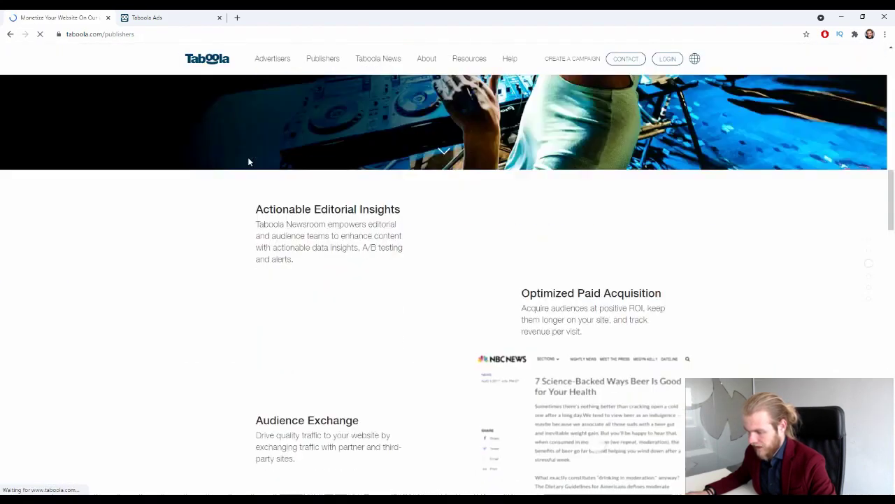
{"action": "scroll", "coordinate": [254, 161], "scroll_direction": "up", "scroll_amount": 10}
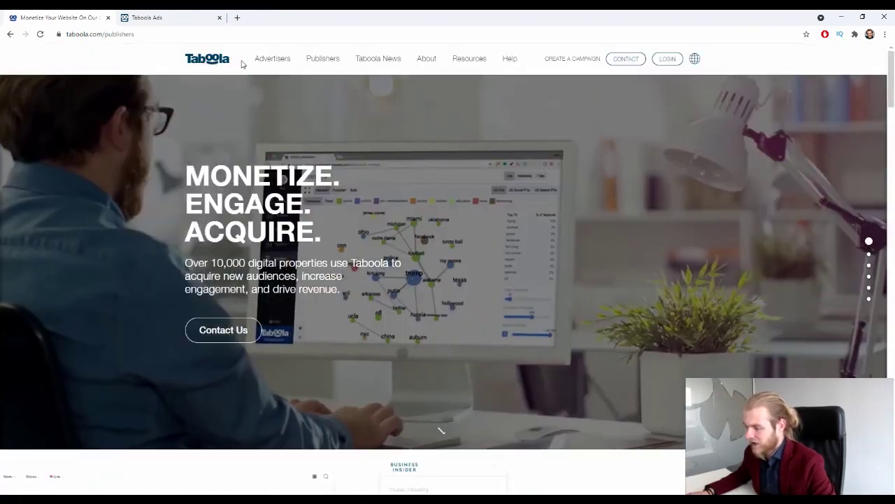
Step: Open the main Advertisers page and skim its content through to the High Impact section and footer
{"action": "left_click", "coordinate": [270, 61]}
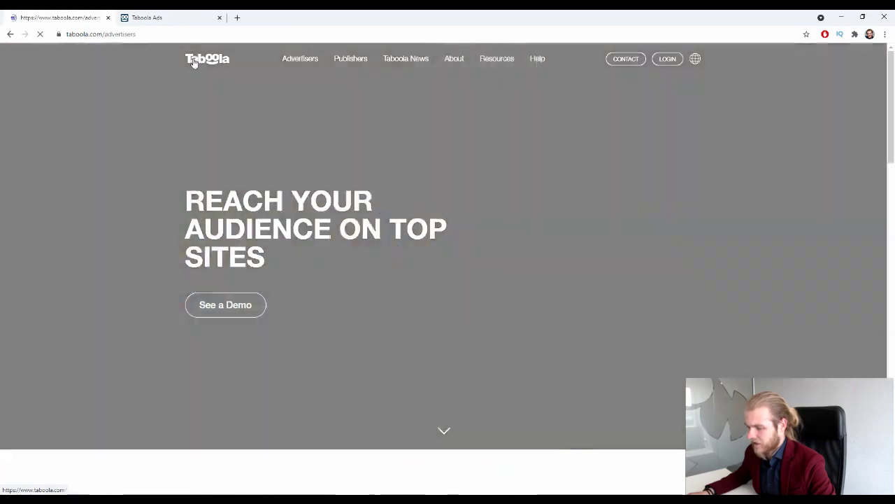
{"action": "scroll", "coordinate": [210, 122], "scroll_direction": "down", "scroll_amount": 5}
{"action": "scroll", "coordinate": [215, 131], "scroll_direction": "down", "scroll_amount": 2}
{"action": "scroll", "coordinate": [217, 119], "scroll_direction": "up", "scroll_amount": 6}
{"action": "scroll", "coordinate": [220, 93], "scroll_direction": "down", "scroll_amount": 6}
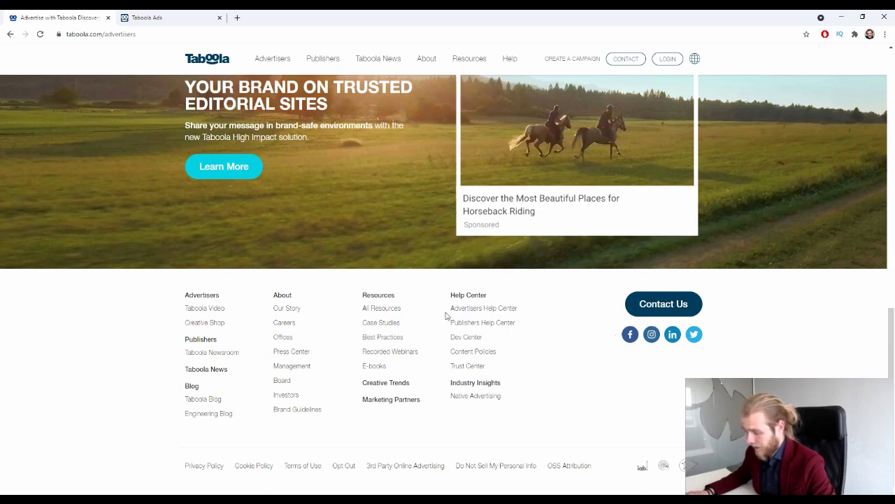
Step: Switch to the Taboola Ads dashboard and start creating a new campaign
{"action": "left_click", "coordinate": [146, 18]}
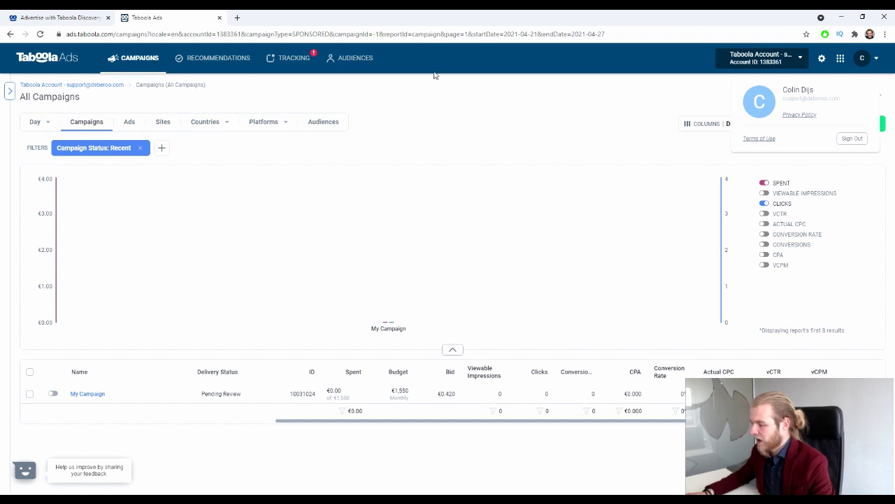
{"action": "left_click", "coordinate": [516, 82]}
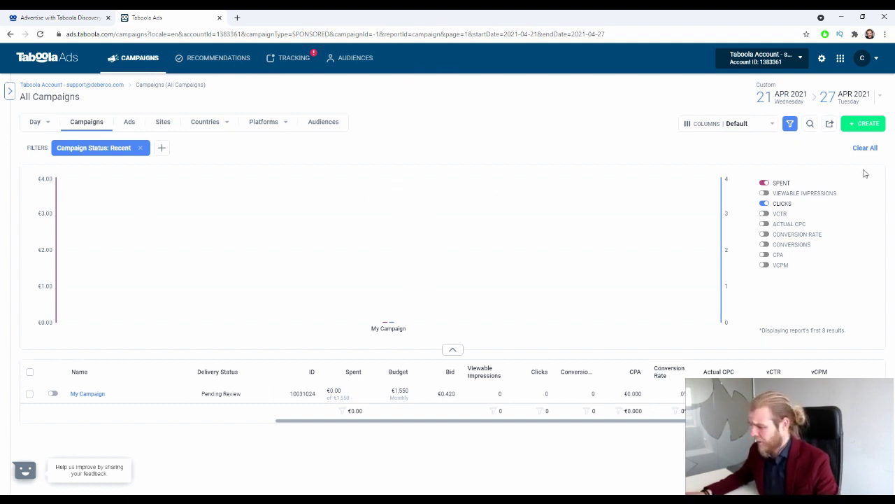
{"action": "left_click", "coordinate": [878, 126]}
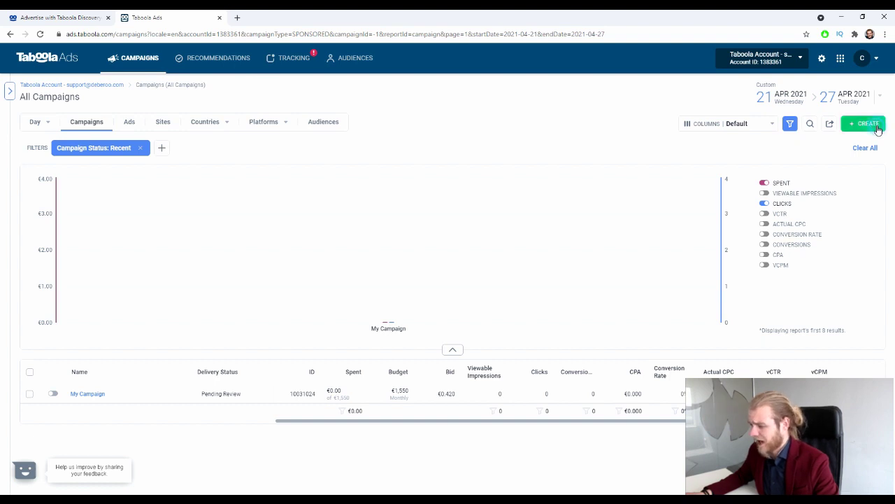
{"action": "left_click", "coordinate": [857, 143]}
Step: Name the new campaign "Campaign 1"
{"action": "left_click", "coordinate": [333, 177]}
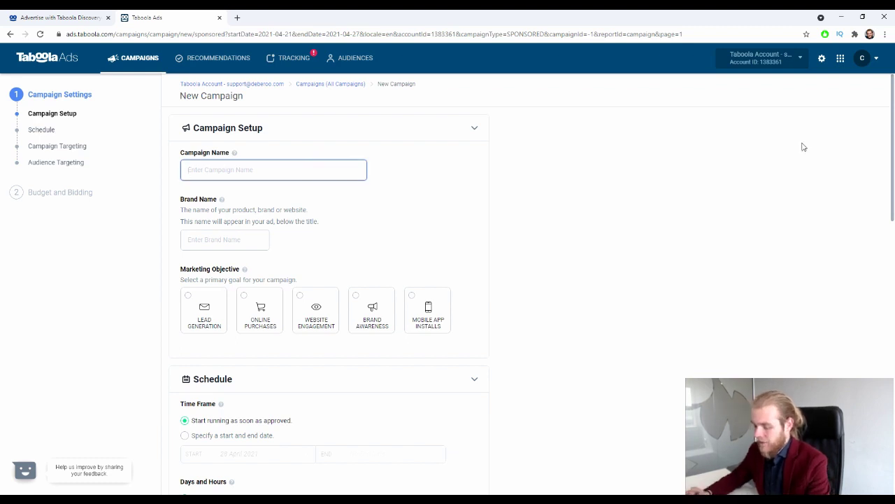
{"action": "type", "text": "Campaign 1"}
{"action": "scroll", "coordinate": [510, 144], "scroll_direction": "down", "scroll_amount": 1}
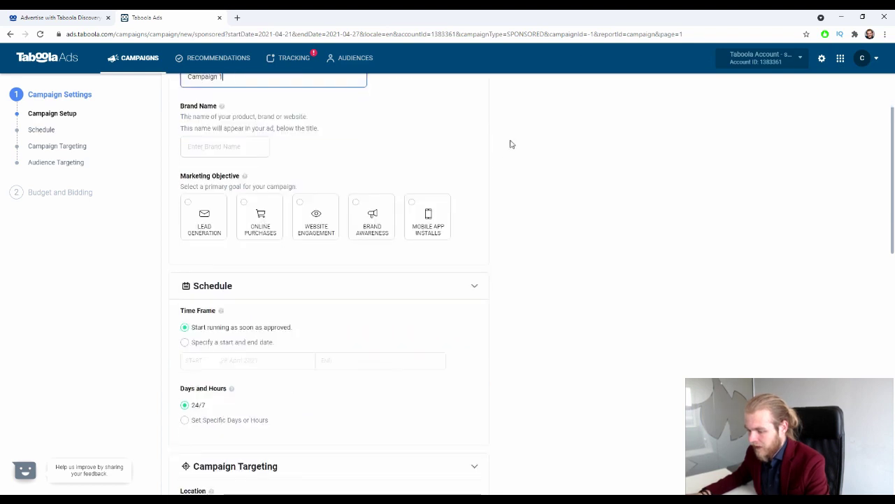
{"action": "scroll", "coordinate": [293, 203], "scroll_direction": "up", "scroll_amount": 1}
Step: Set the brand name to "Deberoo" and choose Online Purchases as the marketing objective
{"action": "left_click", "coordinate": [207, 238]}
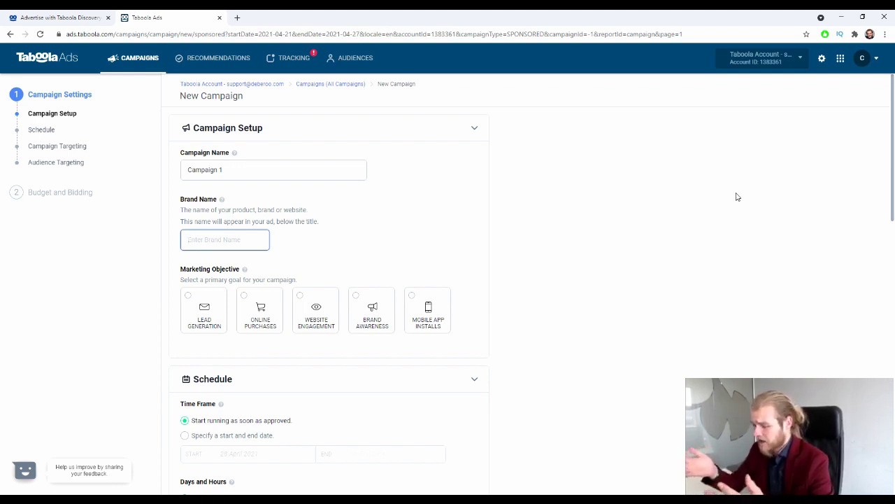
{"action": "type", "text": "Deberoo"}
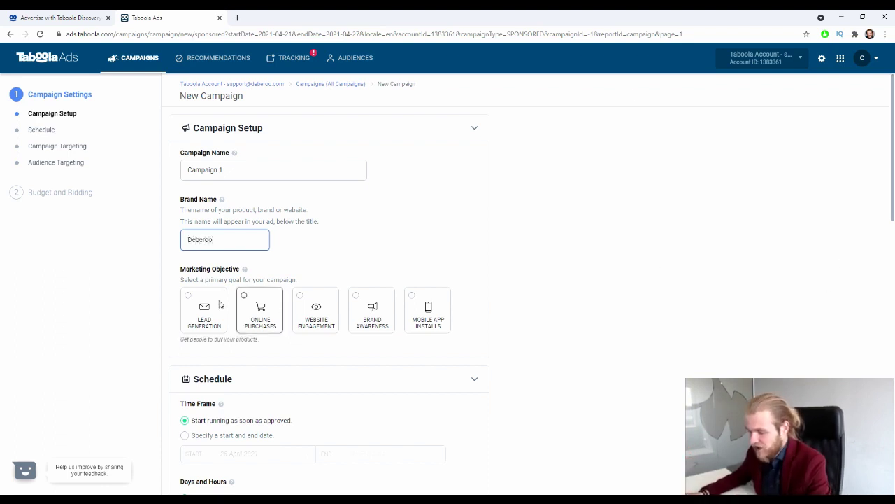
{"action": "scroll", "coordinate": [679, 238], "scroll_direction": "down", "scroll_amount": 1}
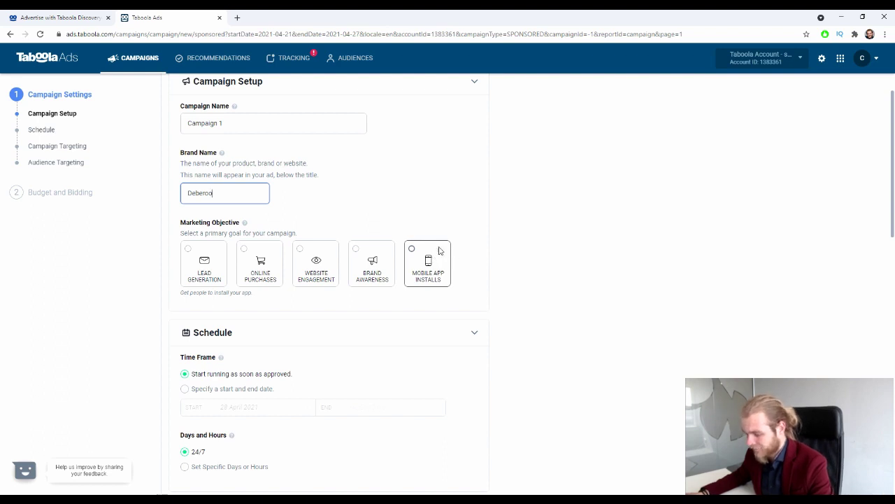
{"action": "left_click", "coordinate": [260, 263]}
Step: Schedule the campaign with a specified start date of 31 May 2021 and leave it without an end date
{"action": "scroll", "coordinate": [560, 205], "scroll_direction": "down", "scroll_amount": 3}
{"action": "scroll", "coordinate": [560, 206], "scroll_direction": "up", "scroll_amount": 1}
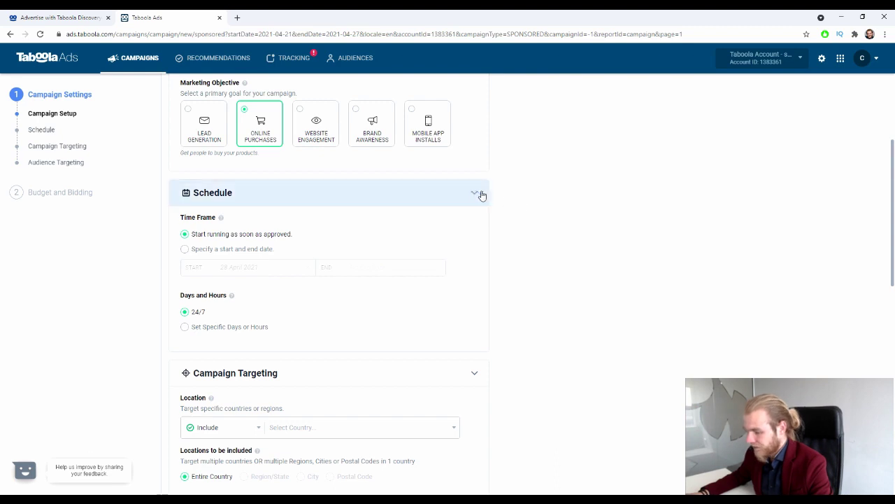
{"action": "scroll", "coordinate": [497, 210], "scroll_direction": "down", "scroll_amount": 1}
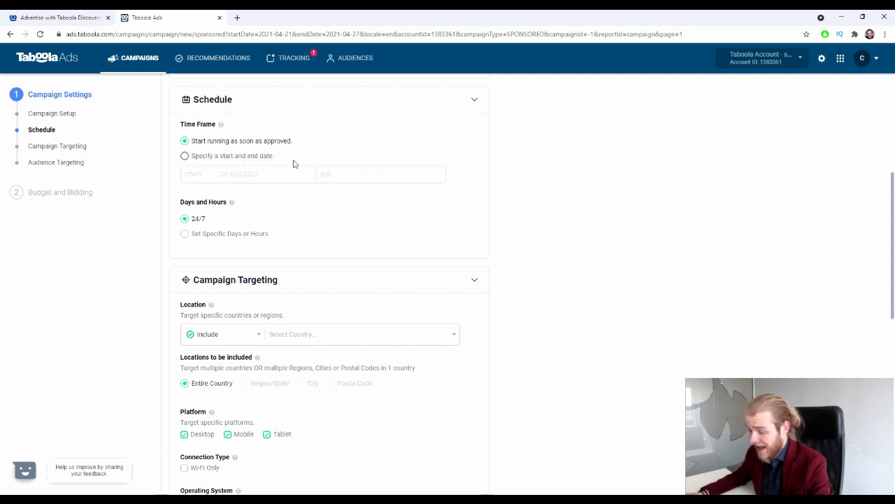
{"action": "left_click", "coordinate": [254, 156]}
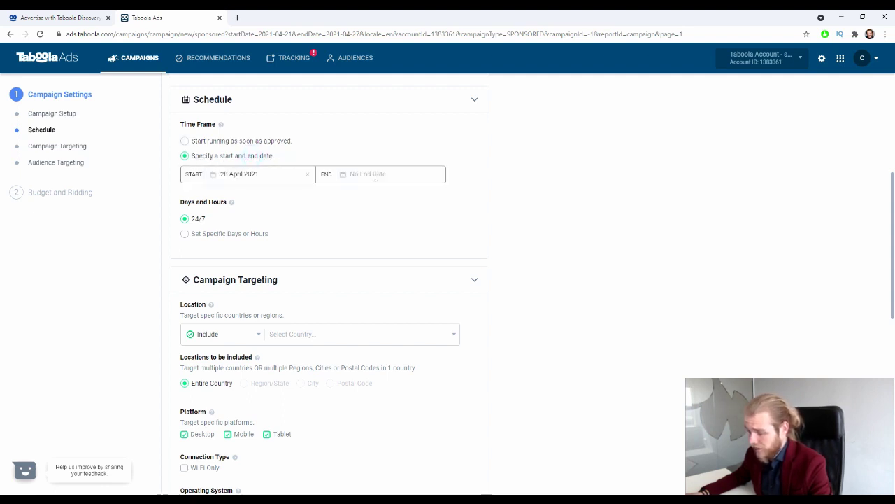
{"action": "scroll", "coordinate": [354, 202], "scroll_direction": "up", "scroll_amount": 2}
{"action": "scroll", "coordinate": [336, 242], "scroll_direction": "down", "scroll_amount": 1}
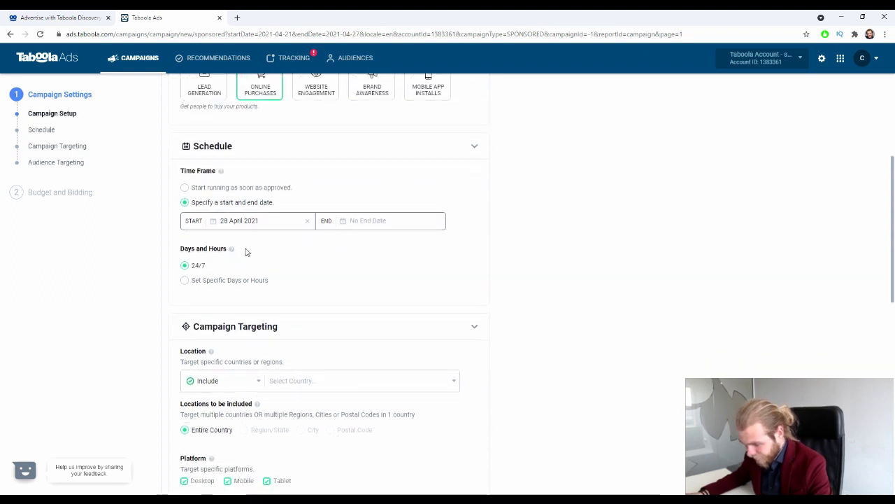
{"action": "left_click", "coordinate": [307, 221]}
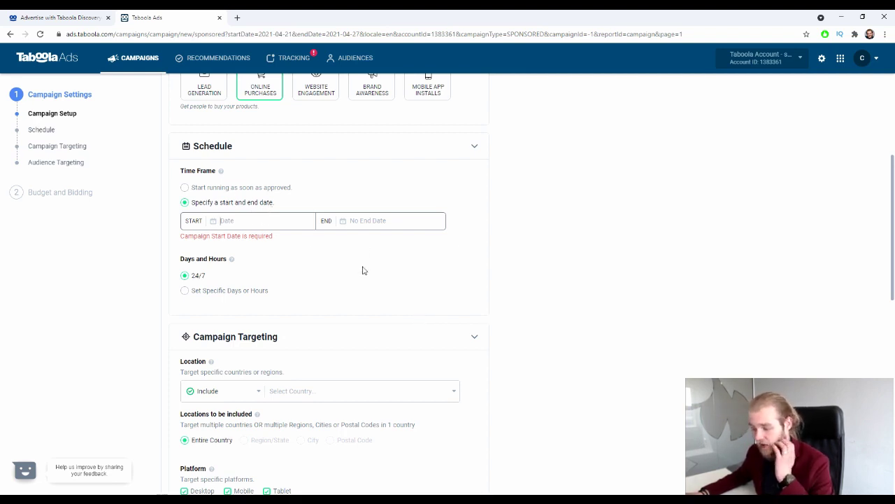
{"action": "left_click", "coordinate": [265, 220]}
{"action": "left_click", "coordinate": [304, 253]}
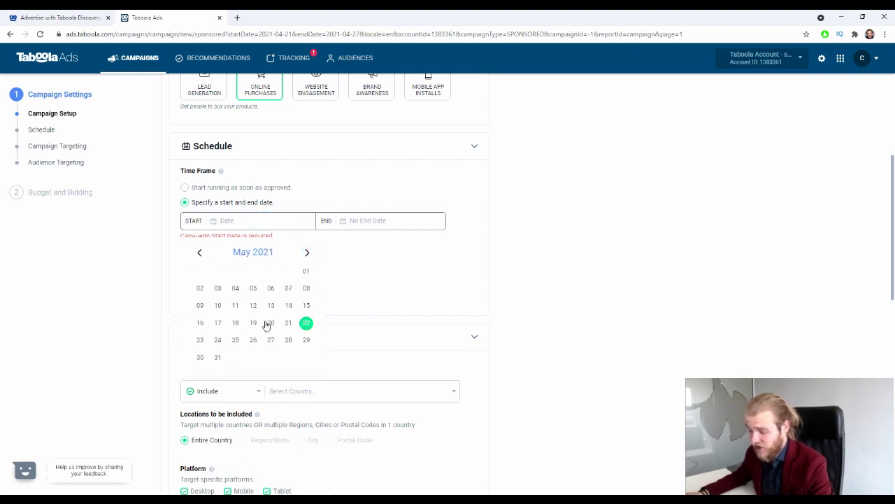
{"action": "left_click", "coordinate": [217, 357]}
{"action": "left_click", "coordinate": [412, 217]}
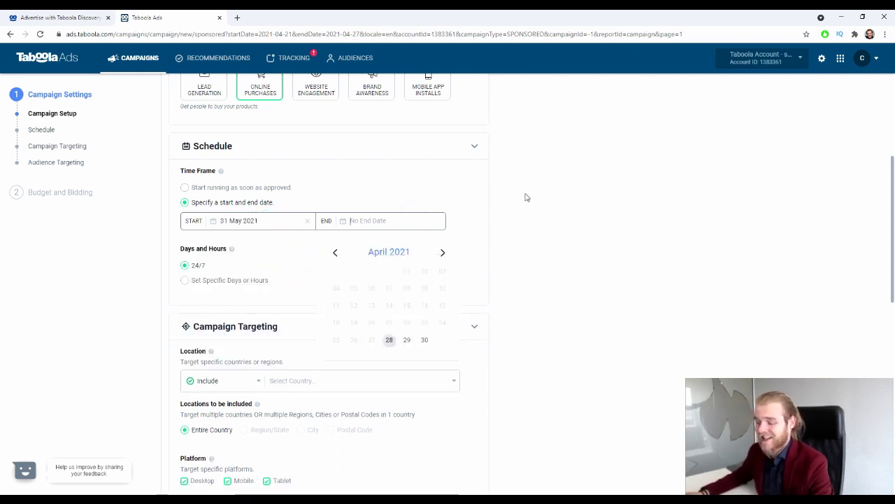
{"action": "left_click", "coordinate": [527, 195]}
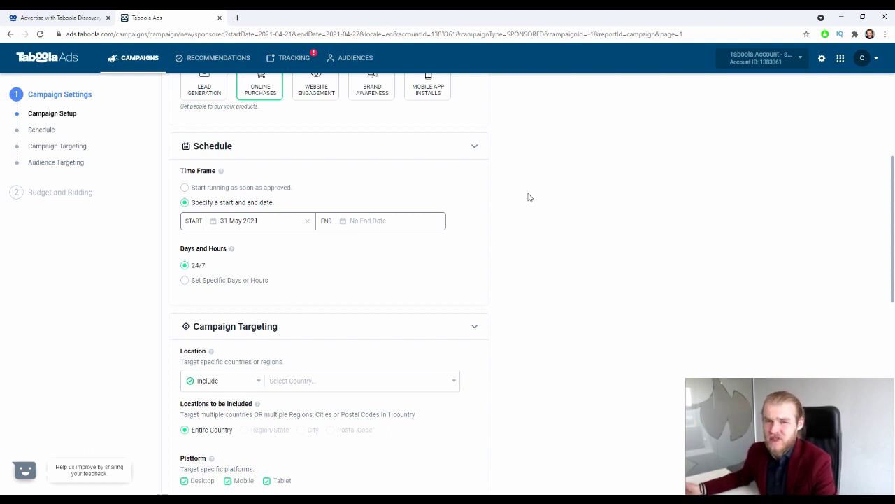
Step: Examine the specific days and hours options in the schedule, and return the campaign to running 24/7
{"action": "scroll", "coordinate": [443, 224], "scroll_direction": "down", "scroll_amount": 1}
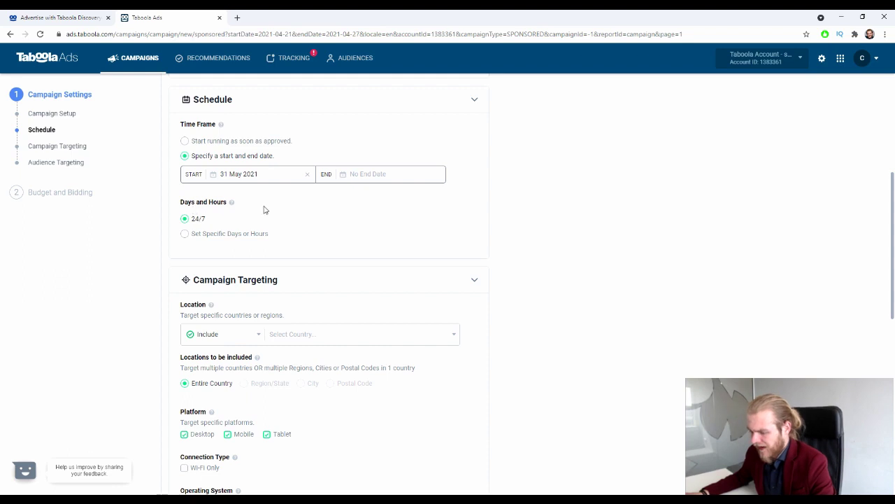
{"action": "left_click", "coordinate": [201, 234]}
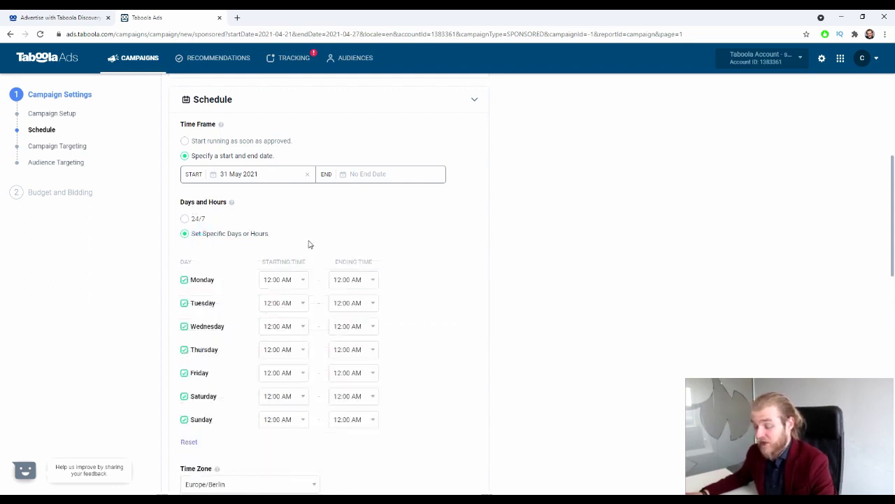
{"action": "left_click", "coordinate": [277, 221]}
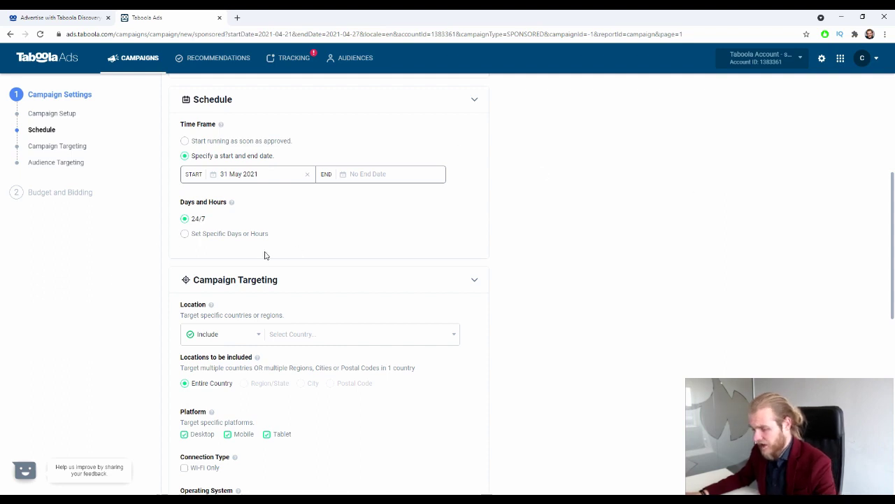
Step: Include the United States as a target country in the campaign's location targeting
{"action": "scroll", "coordinate": [440, 228], "scroll_direction": "down", "scroll_amount": 1}
{"action": "scroll", "coordinate": [440, 228], "scroll_direction": "down", "scroll_amount": 1}
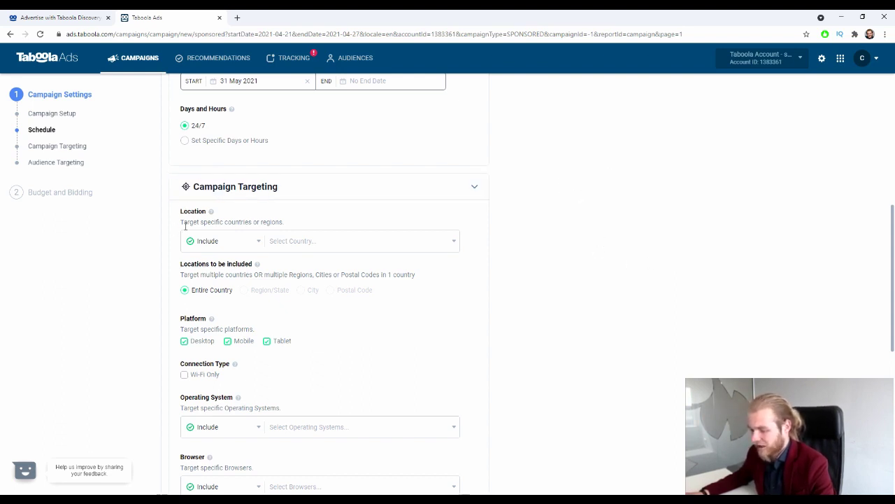
{"action": "scroll", "coordinate": [547, 226], "scroll_direction": "down", "scroll_amount": 1}
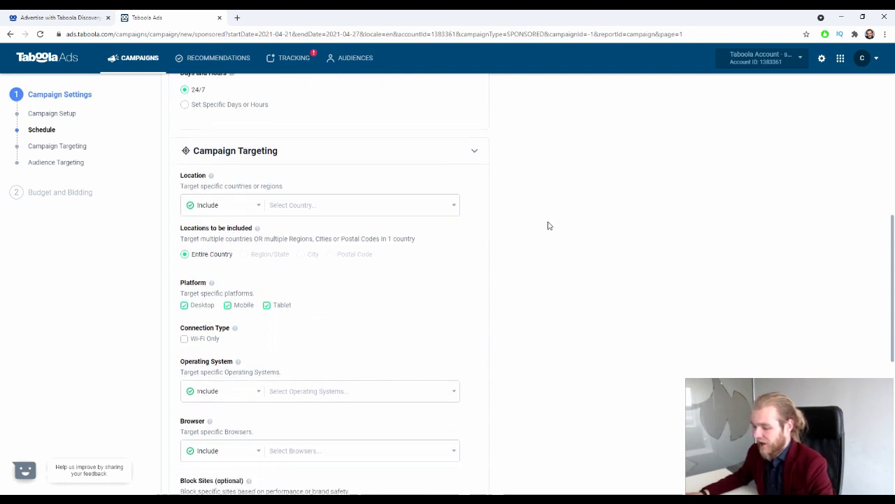
{"action": "left_click", "coordinate": [450, 195]}
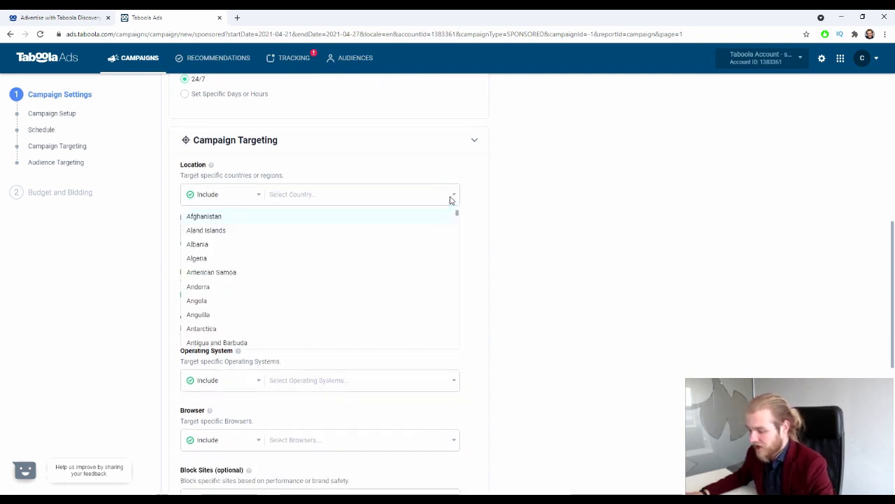
{"action": "scroll", "coordinate": [363, 236], "scroll_direction": "down", "scroll_amount": 20}
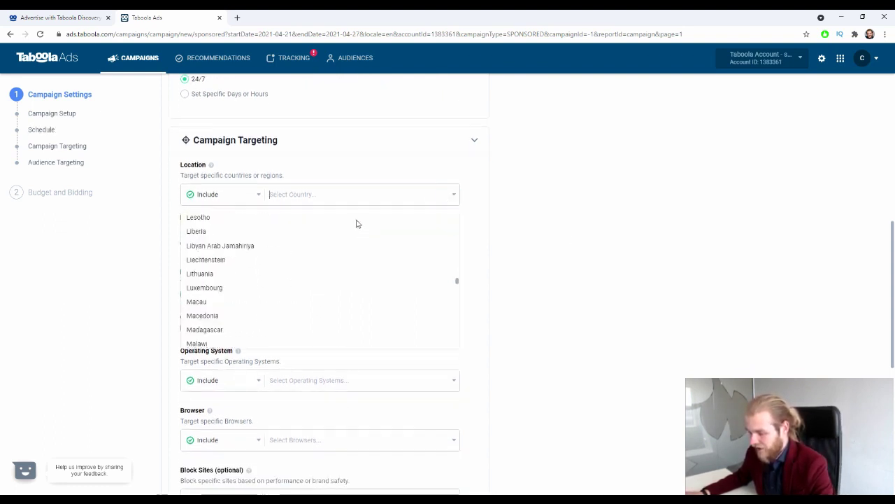
{"action": "scroll", "coordinate": [689, 254], "scroll_direction": "down", "scroll_amount": 5}
{"action": "scroll", "coordinate": [660, 262], "scroll_direction": "up", "scroll_amount": 6}
{"action": "scroll", "coordinate": [307, 314], "scroll_direction": "down", "scroll_amount": 4}
{"action": "scroll", "coordinate": [312, 303], "scroll_direction": "down", "scroll_amount": 12}
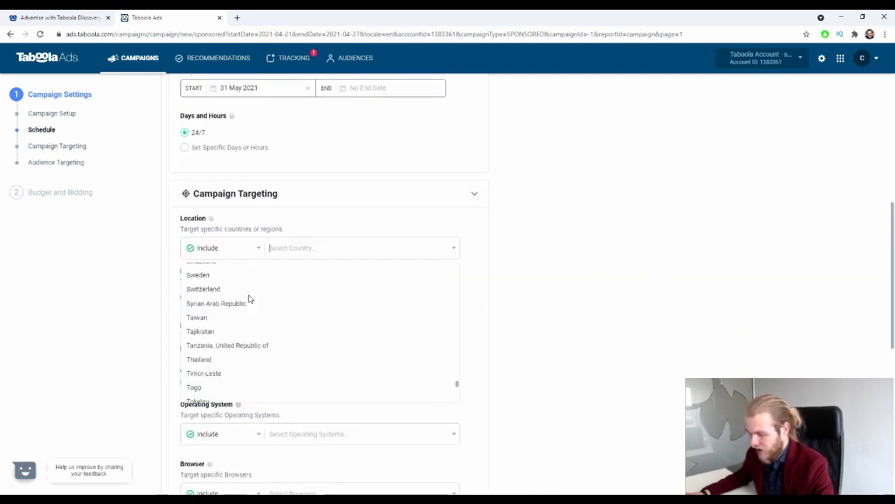
{"action": "scroll", "coordinate": [249, 297], "scroll_direction": "down", "scroll_amount": 4}
{"action": "scroll", "coordinate": [281, 353], "scroll_direction": "up", "scroll_amount": 2}
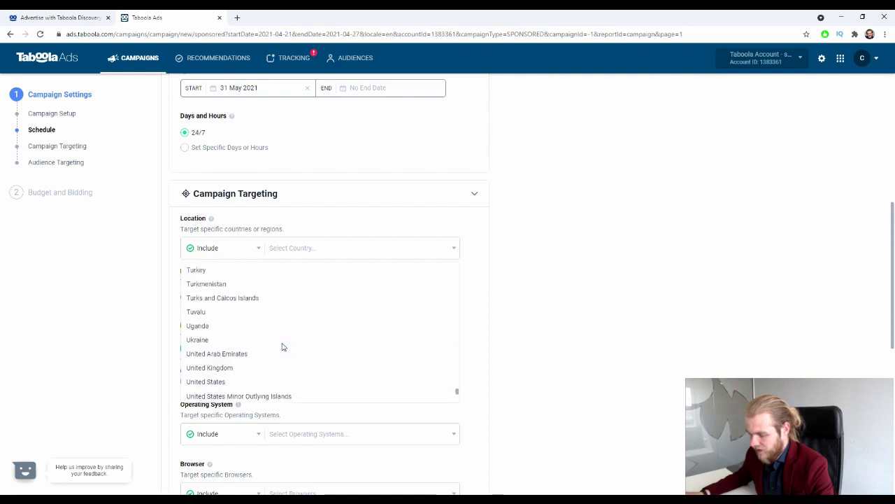
{"action": "scroll", "coordinate": [278, 347], "scroll_direction": "down", "scroll_amount": 3}
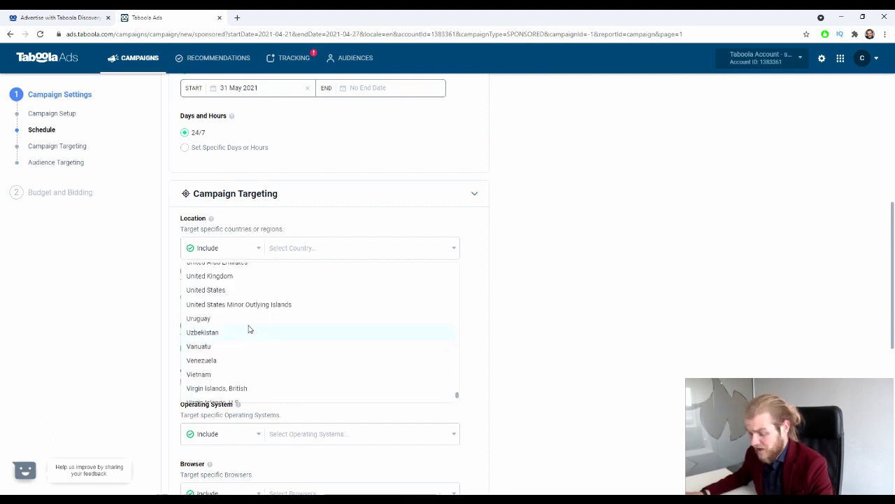
{"action": "left_click", "coordinate": [254, 290]}
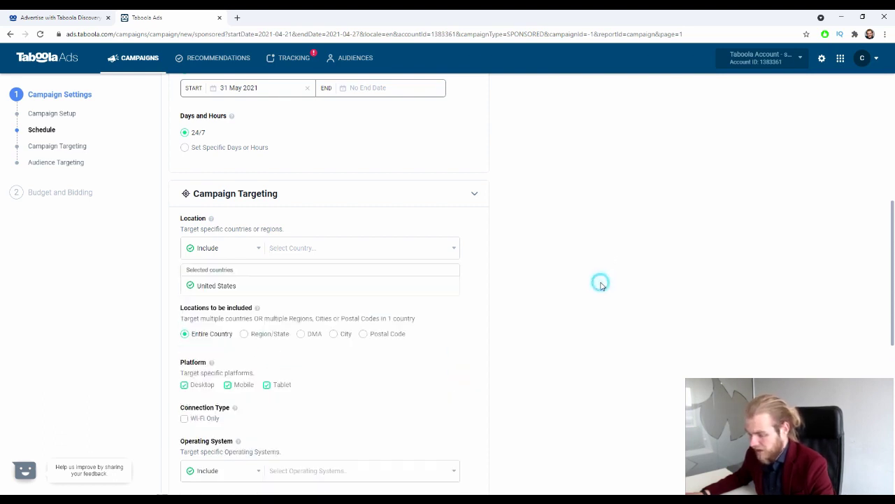
{"action": "scroll", "coordinate": [560, 276], "scroll_direction": "down", "scroll_amount": 1}
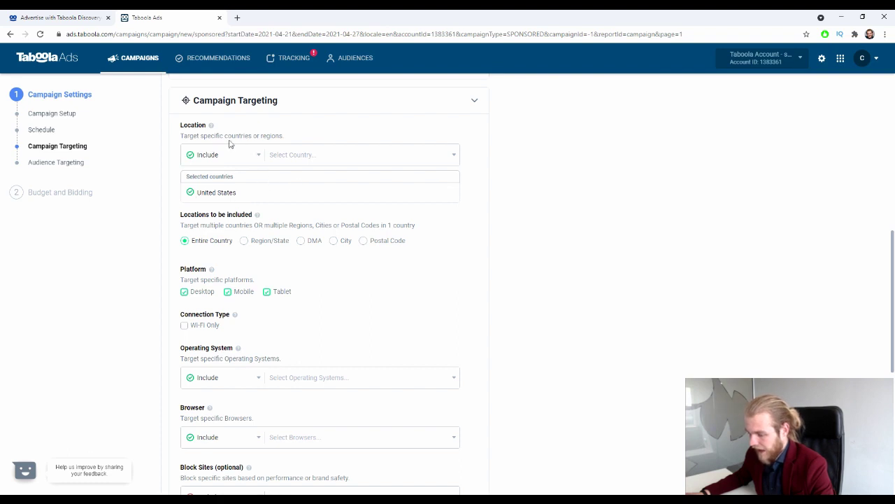
{"action": "left_click", "coordinate": [320, 158]}
{"action": "scroll", "coordinate": [297, 210], "scroll_direction": "down", "scroll_amount": 15}
{"action": "scroll", "coordinate": [291, 219], "scroll_direction": "down", "scroll_amount": 20}
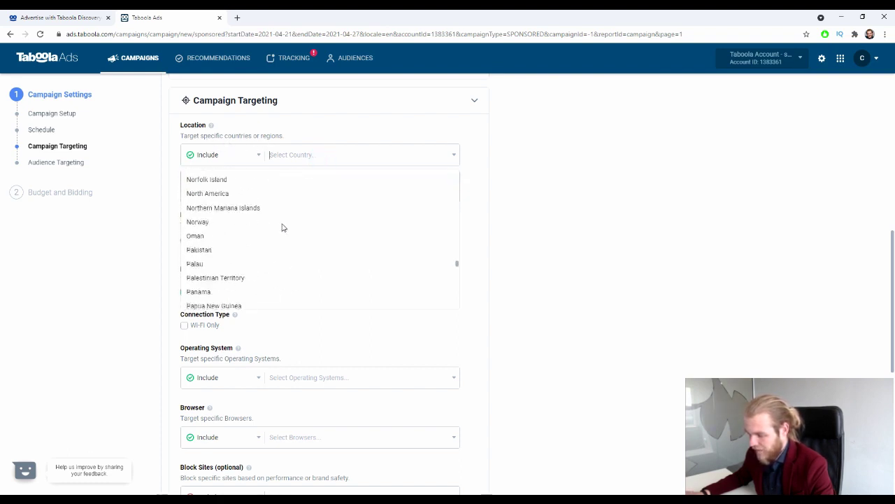
{"action": "left_click", "coordinate": [514, 256]}
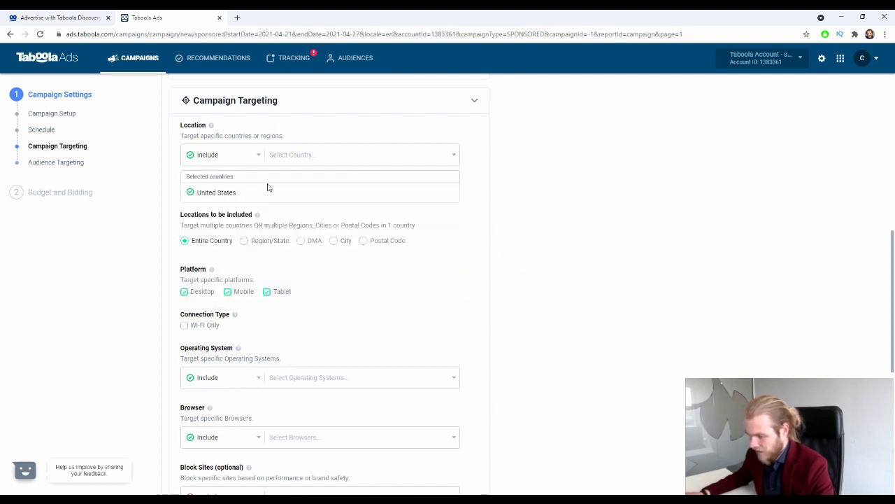
Step: Examine the Postal Code and Region/State options for narrowing the included United States locations
{"action": "left_click_drag", "start_coordinate": [182, 216], "coordinate": [242, 216]}
{"action": "left_click_drag", "start_coordinate": [187, 225], "coordinate": [290, 226]}
{"action": "left_click", "coordinate": [595, 207]}
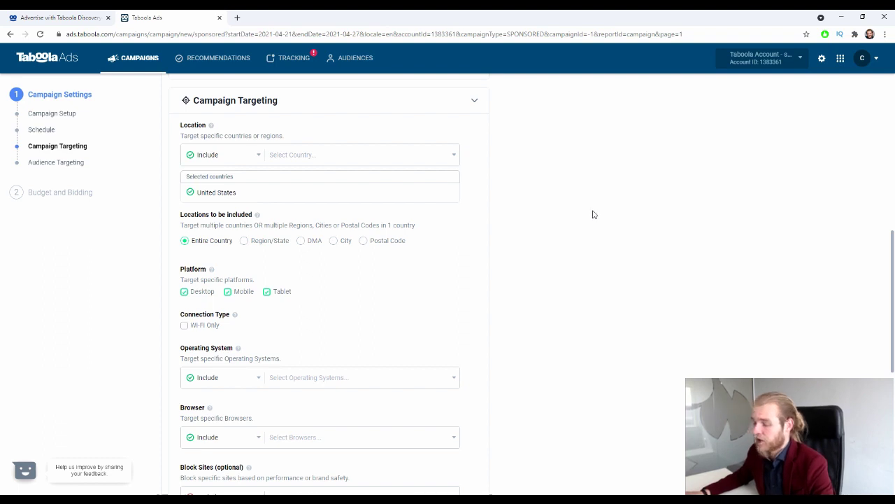
{"action": "left_click_drag", "start_coordinate": [384, 241], "coordinate": [390, 242]}
{"action": "left_click", "coordinate": [389, 241]}
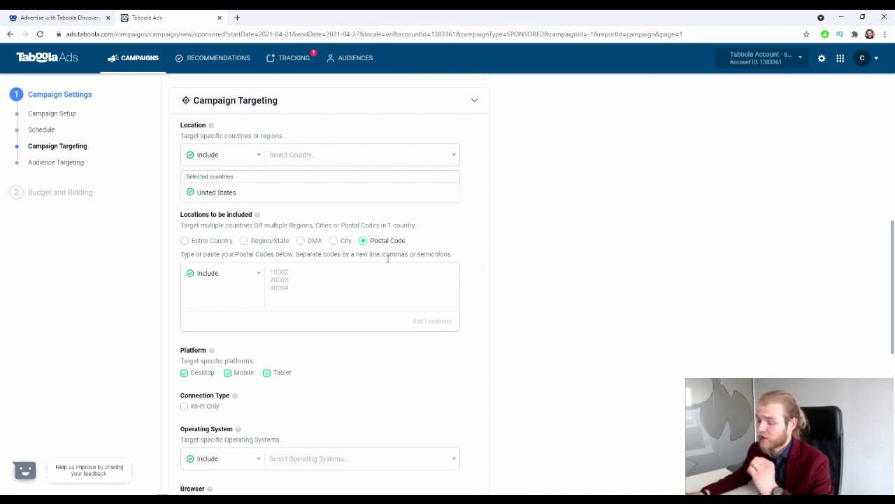
{"action": "left_click", "coordinate": [245, 240]}
{"action": "left_click", "coordinate": [311, 262]}
{"action": "scroll", "coordinate": [392, 301], "scroll_direction": "down", "scroll_amount": 10}
Step: Switch the included locations to DMA and look through the list of selectable DMAs
{"action": "left_click", "coordinate": [301, 240]}
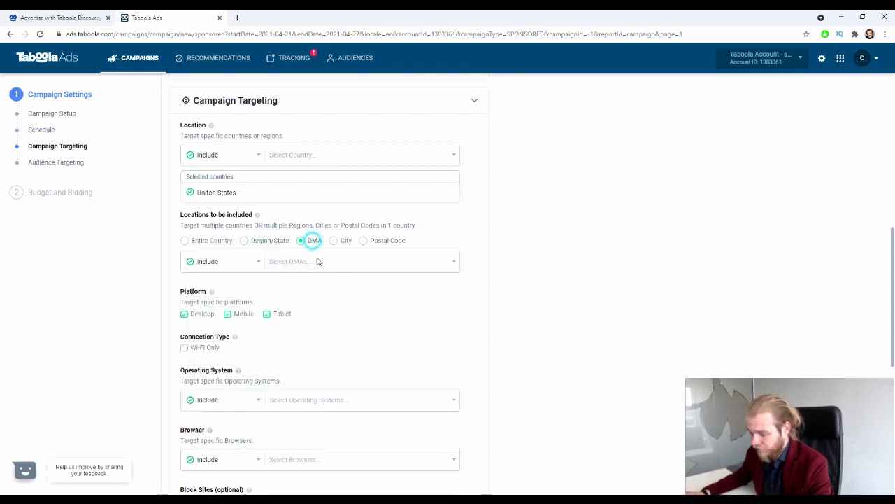
{"action": "left_click", "coordinate": [321, 261]}
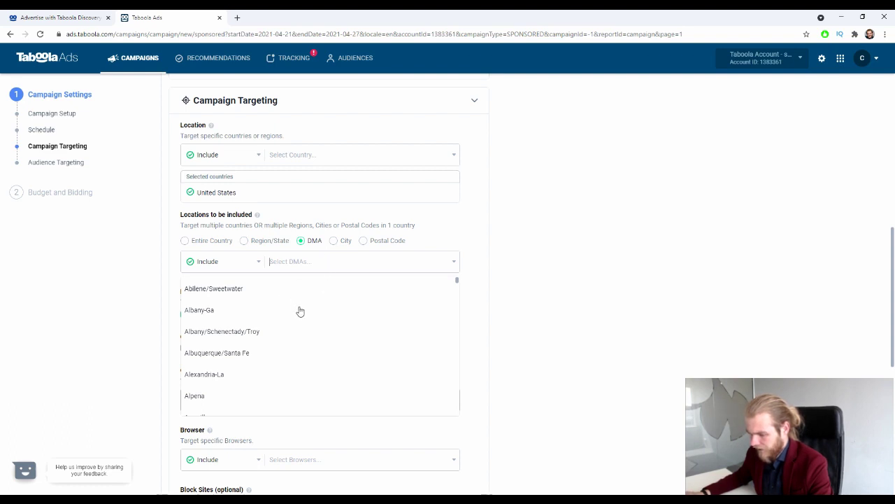
{"action": "scroll", "coordinate": [300, 319], "scroll_direction": "down", "scroll_amount": 5}
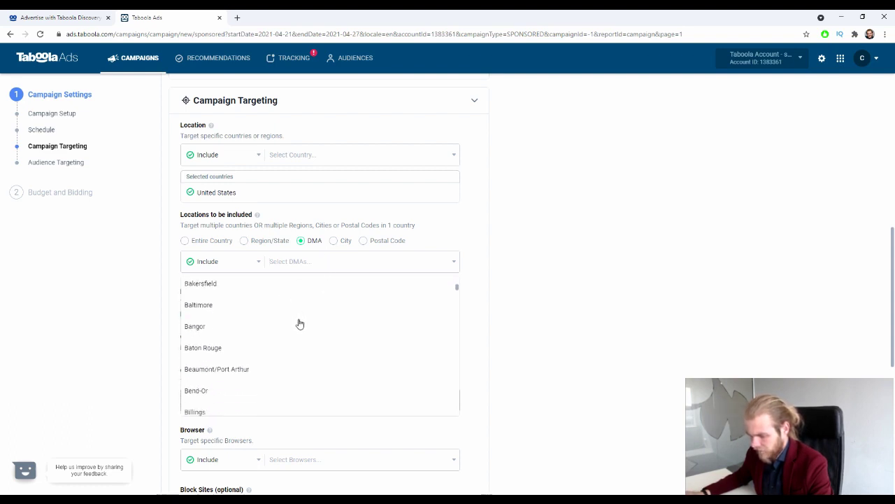
{"action": "scroll", "coordinate": [300, 324], "scroll_direction": "down", "scroll_amount": 15}
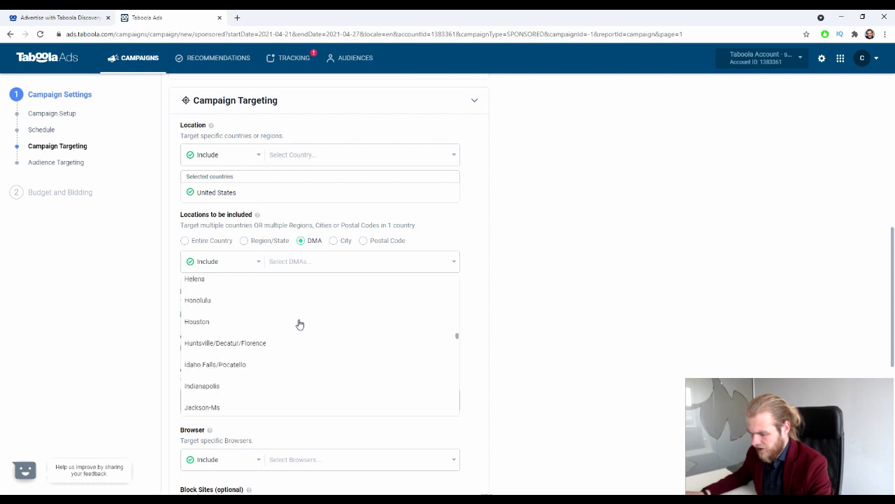
{"action": "scroll", "coordinate": [299, 324], "scroll_direction": "down", "scroll_amount": 8}
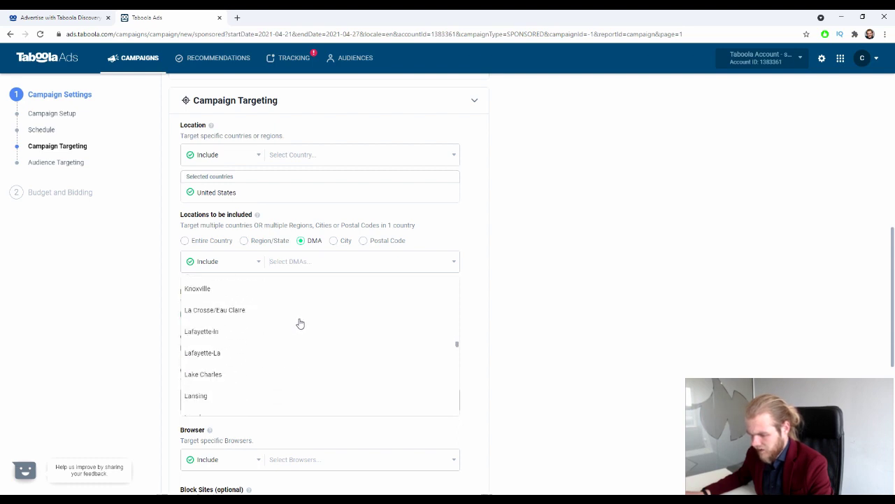
{"action": "scroll", "coordinate": [300, 322], "scroll_direction": "down", "scroll_amount": 4}
{"action": "scroll", "coordinate": [303, 320], "scroll_direction": "down", "scroll_amount": 2}
Step: Look through the City list for the included locations, and switch to the Region/State option
{"action": "left_click", "coordinate": [341, 240]}
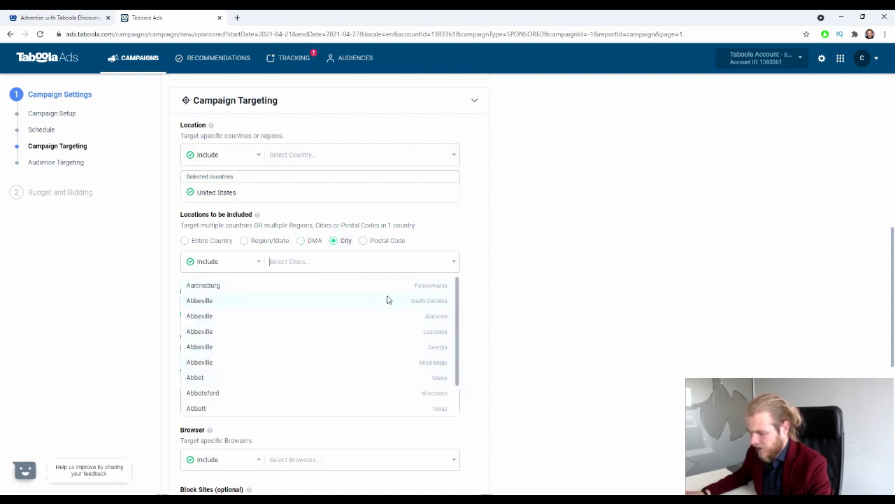
{"action": "scroll", "coordinate": [409, 394], "scroll_direction": "down", "scroll_amount": 2}
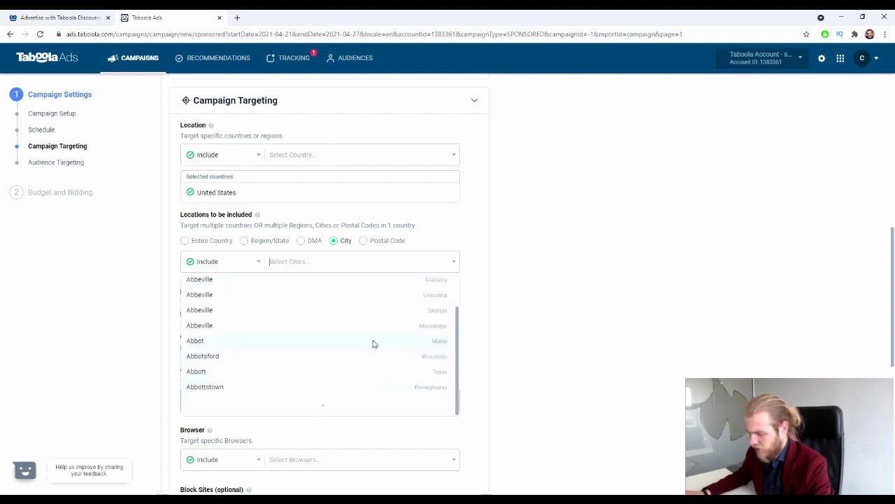
{"action": "left_click", "coordinate": [275, 240]}
Step: Browse the DMA list once more and return the included locations to Entire Country
{"action": "left_click", "coordinate": [314, 242]}
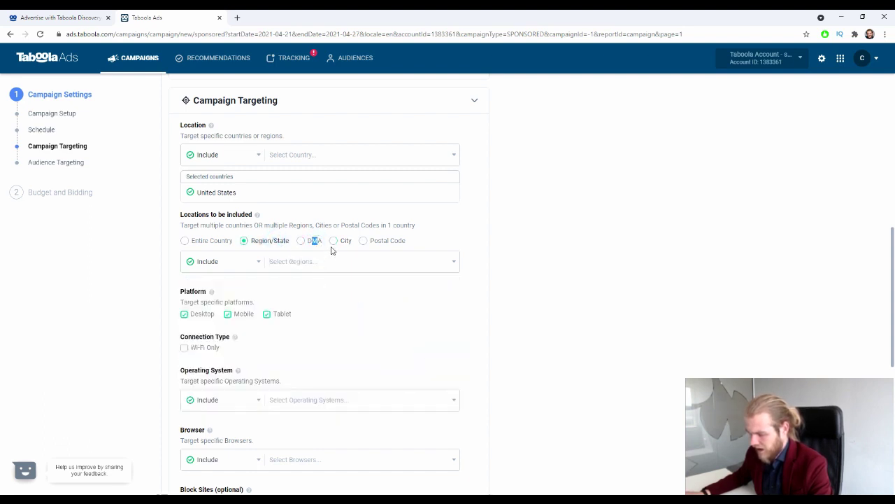
{"action": "left_click", "coordinate": [317, 262]}
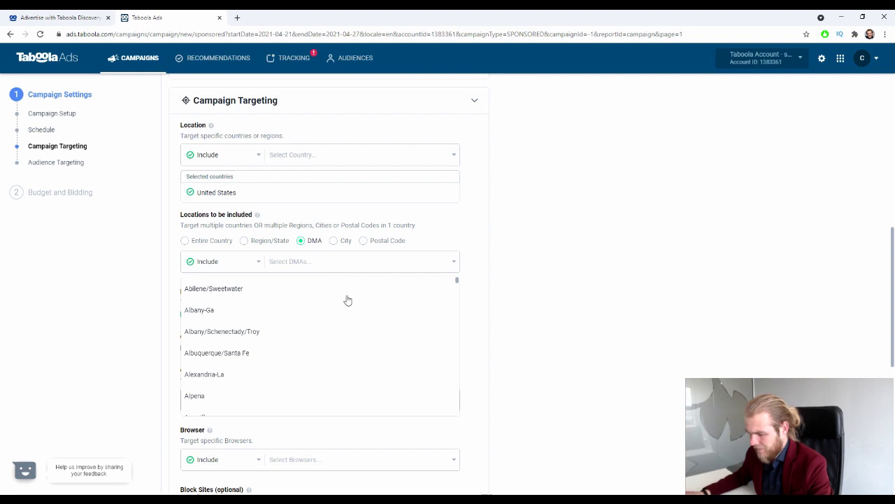
{"action": "scroll", "coordinate": [349, 299], "scroll_direction": "down", "scroll_amount": 6}
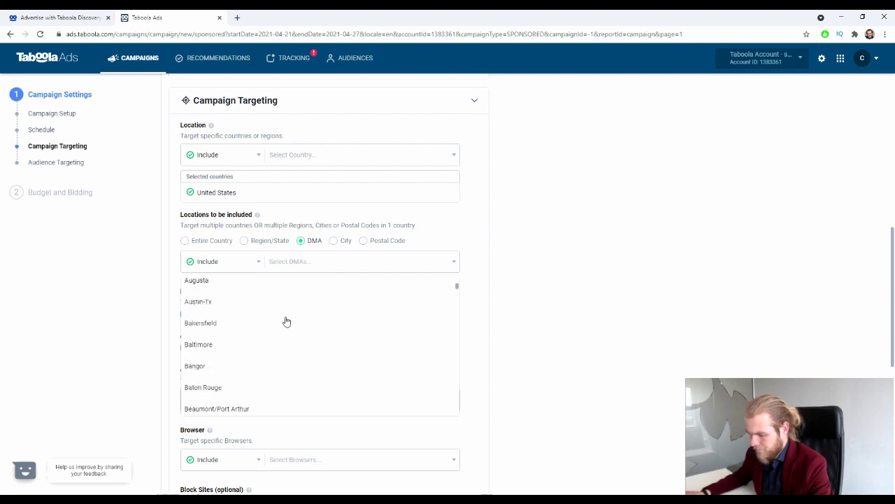
{"action": "scroll", "coordinate": [290, 314], "scroll_direction": "down", "scroll_amount": 5}
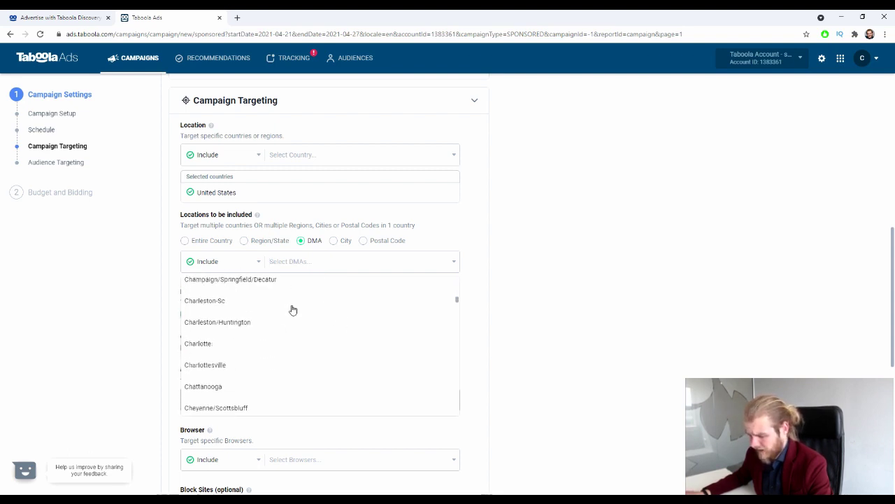
{"action": "scroll", "coordinate": [293, 310], "scroll_direction": "down", "scroll_amount": 9}
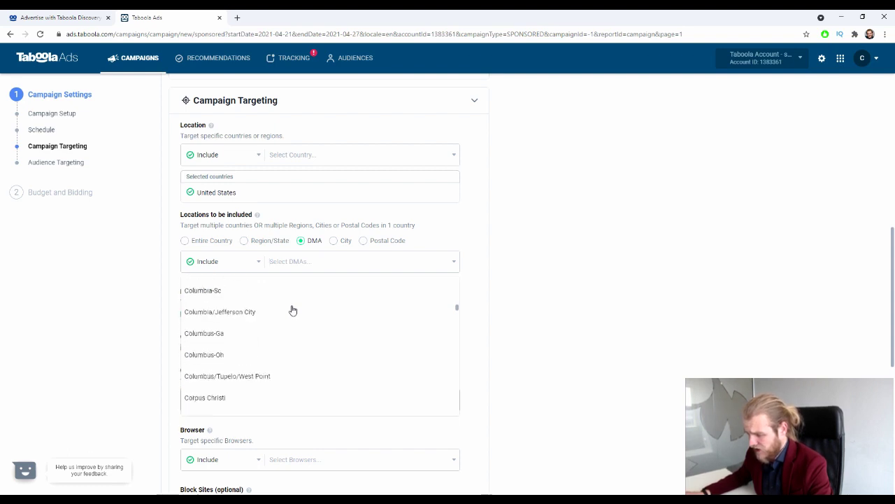
{"action": "scroll", "coordinate": [301, 291], "scroll_direction": "down", "scroll_amount": 10}
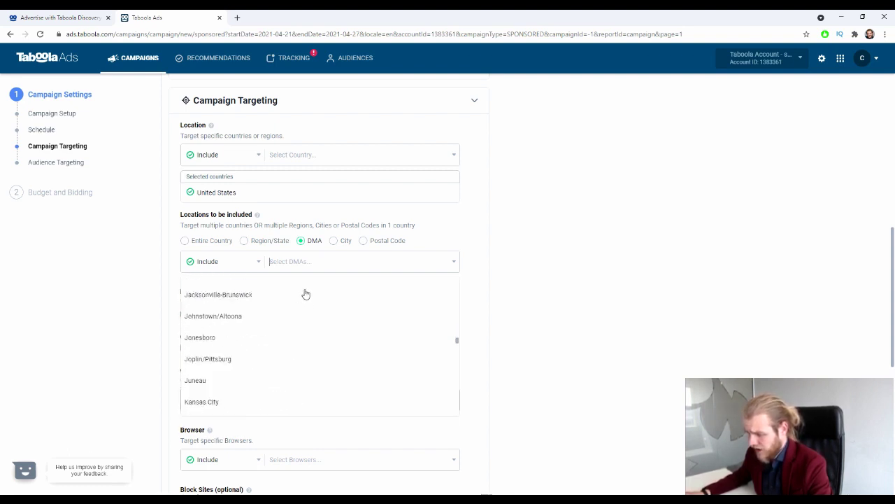
{"action": "scroll", "coordinate": [302, 295], "scroll_direction": "up", "scroll_amount": 10}
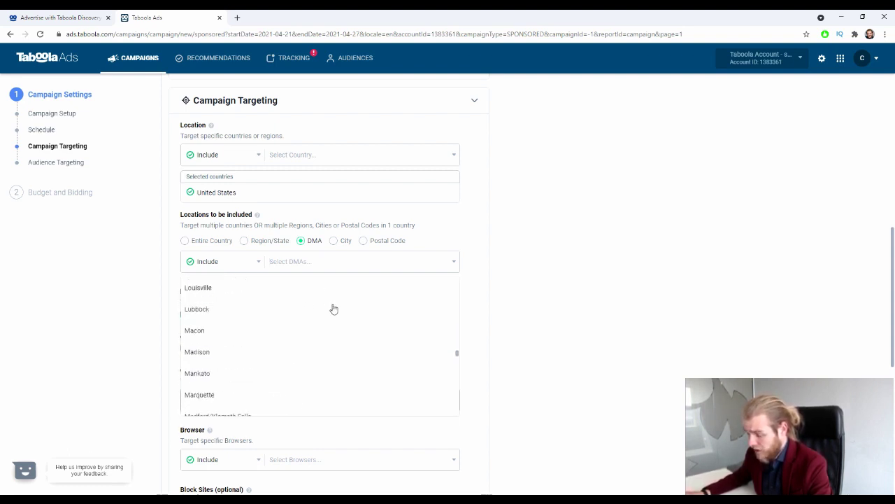
{"action": "left_click", "coordinate": [218, 240]}
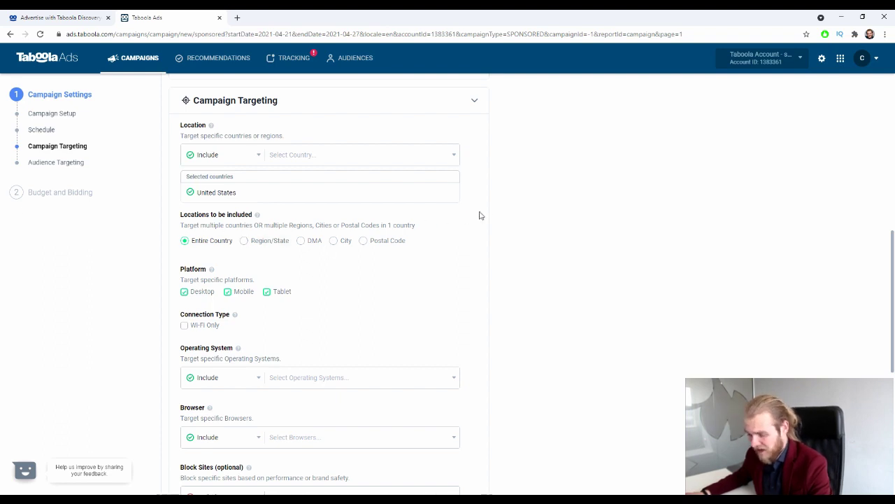
Step: Limit the campaign's target platforms to Desktop, leaving out Mobile and Tablet
{"action": "scroll", "coordinate": [461, 216], "scroll_direction": "down", "scroll_amount": 3}
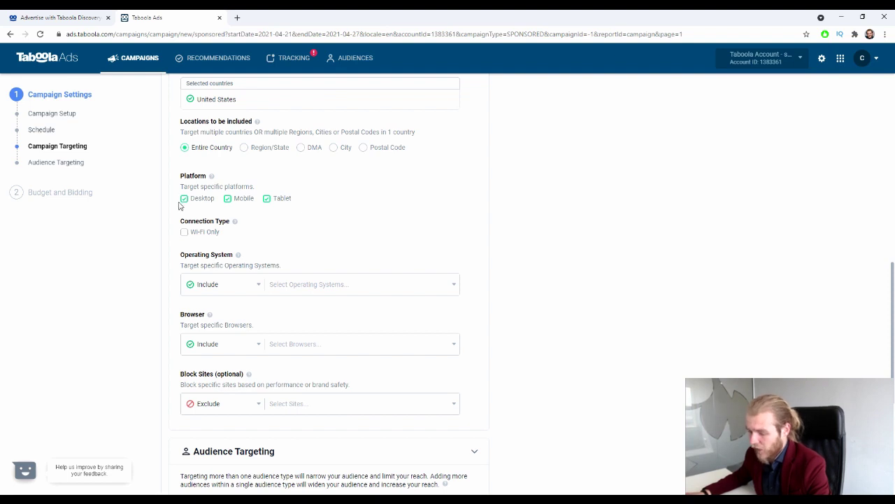
{"action": "left_click", "coordinate": [267, 200]}
{"action": "left_click", "coordinate": [229, 201]}
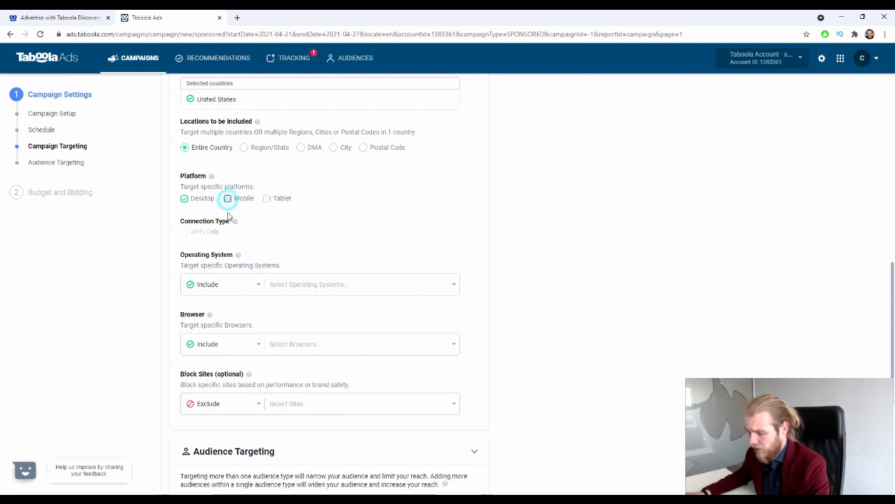
{"action": "scroll", "coordinate": [231, 217], "scroll_direction": "down", "scroll_amount": 1}
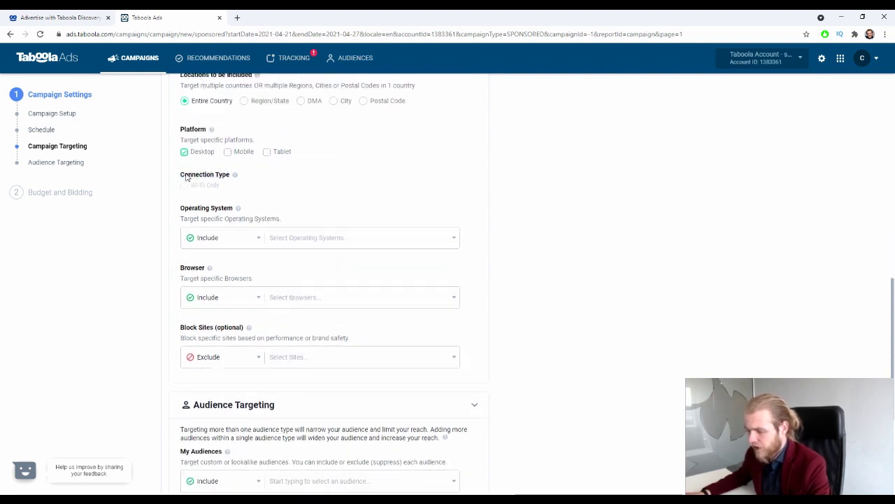
{"action": "left_click_drag", "start_coordinate": [206, 176], "coordinate": [233, 181]}
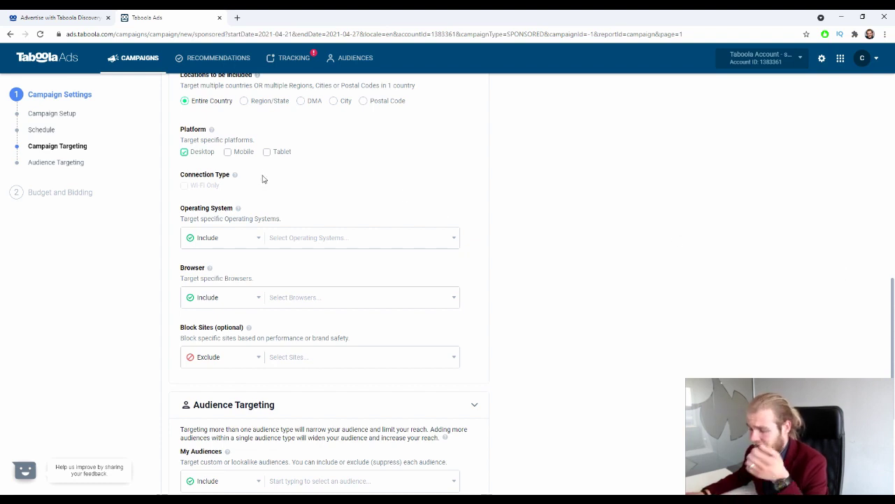
{"action": "left_click", "coordinate": [235, 152]}
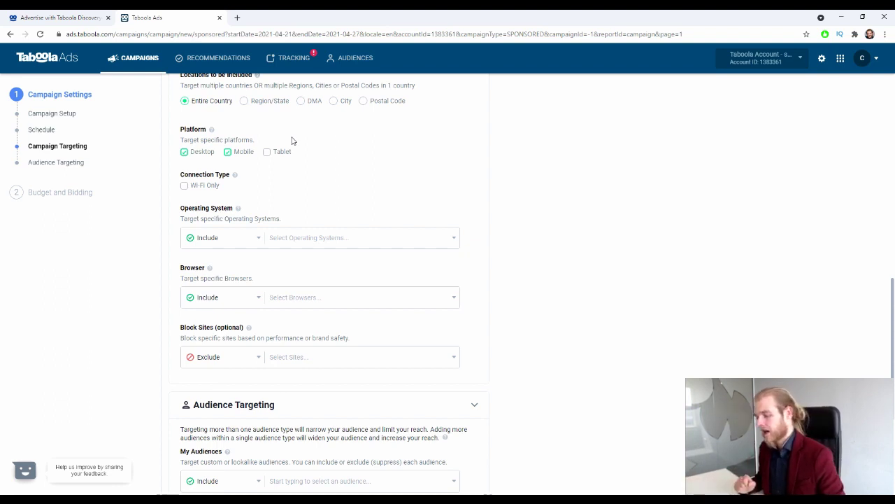
{"action": "left_click", "coordinate": [227, 151]}
Step: Examine the operating systems available for targeting, including the individual Android versions
{"action": "scroll", "coordinate": [238, 140], "scroll_direction": "down", "scroll_amount": 2}
{"action": "scroll", "coordinate": [294, 147], "scroll_direction": "up", "scroll_amount": 1}
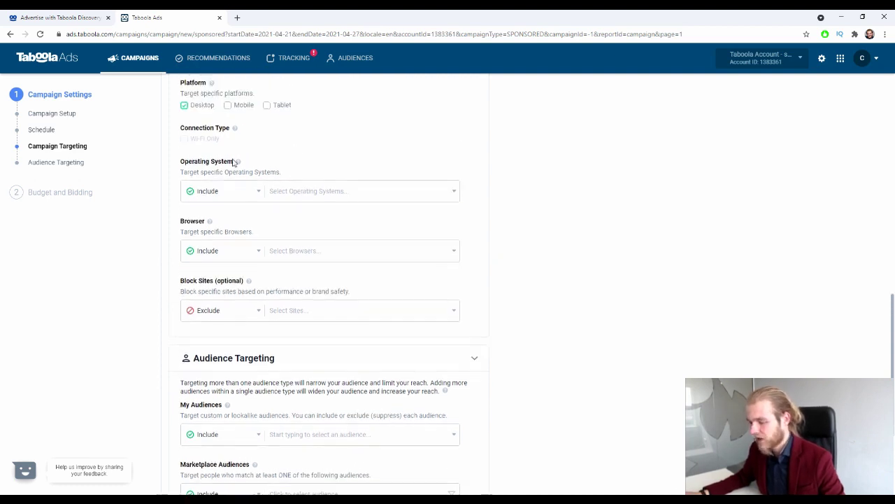
{"action": "scroll", "coordinate": [233, 160], "scroll_direction": "up", "scroll_amount": 1}
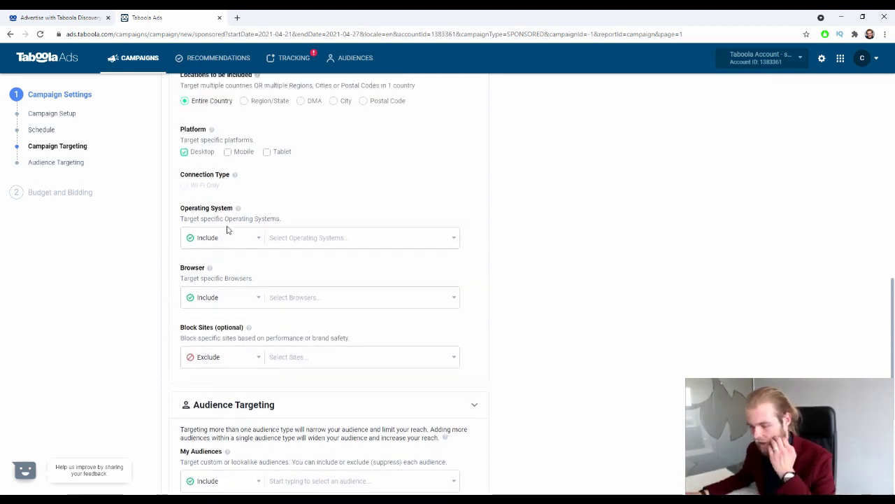
{"action": "left_click", "coordinate": [375, 238]}
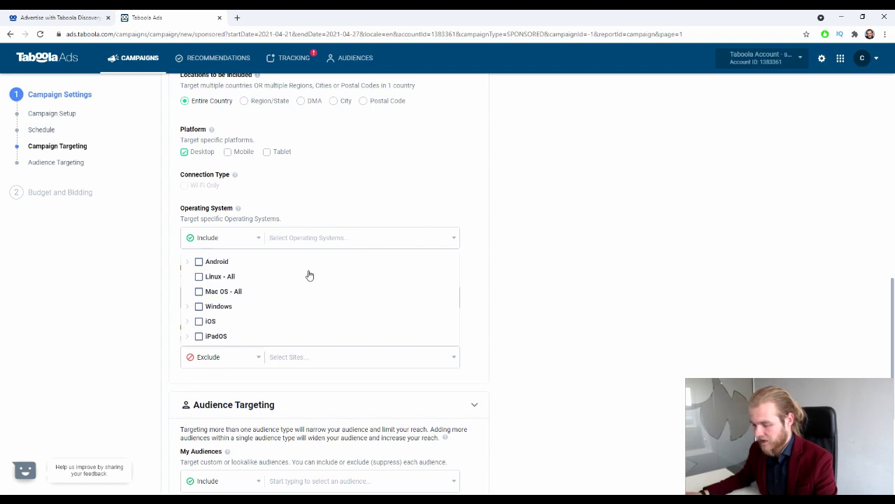
{"action": "left_click", "coordinate": [187, 262]}
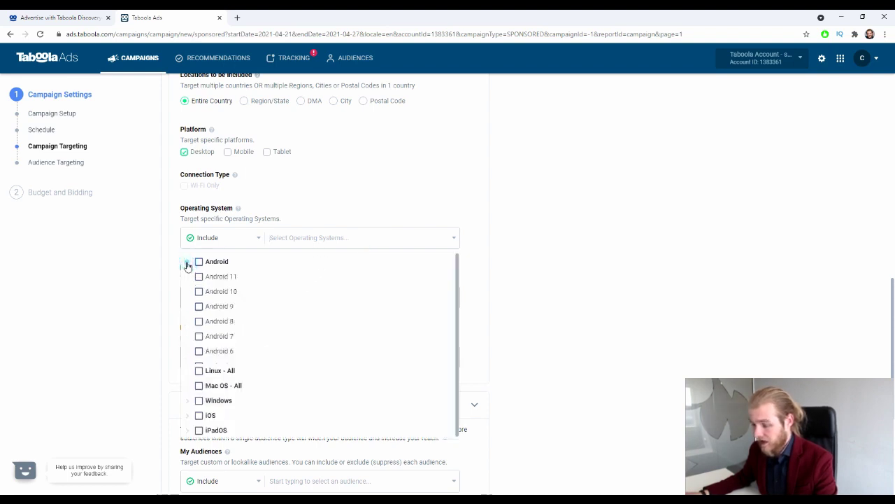
{"action": "scroll", "coordinate": [254, 315], "scroll_direction": "down", "scroll_amount": 3}
{"action": "scroll", "coordinate": [234, 303], "scroll_direction": "up", "scroll_amount": 3}
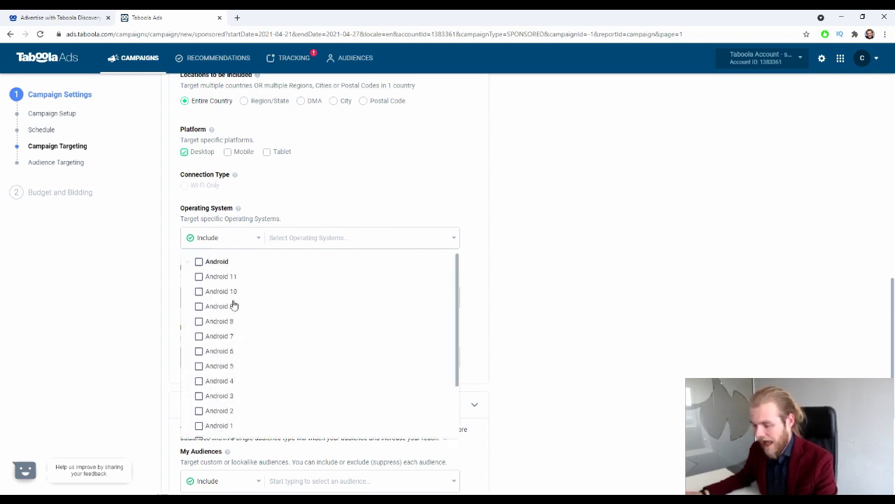
{"action": "scroll", "coordinate": [224, 329], "scroll_direction": "down", "scroll_amount": 3}
{"action": "scroll", "coordinate": [209, 308], "scroll_direction": "up", "scroll_amount": 3}
{"action": "left_click", "coordinate": [187, 262]}
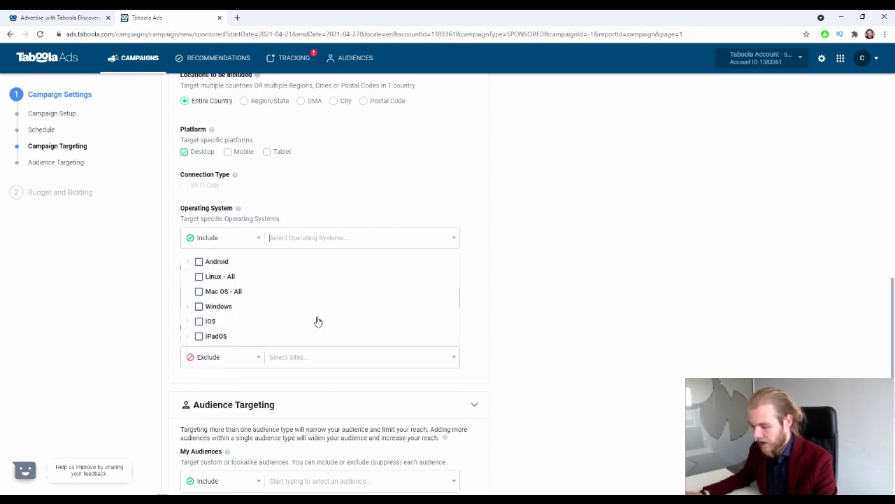
Step: Review the individual iOS versions available for targeting and leave the operating system selection empty
{"action": "left_click", "coordinate": [187, 321]}
{"action": "scroll", "coordinate": [217, 315], "scroll_direction": "down", "scroll_amount": 5}
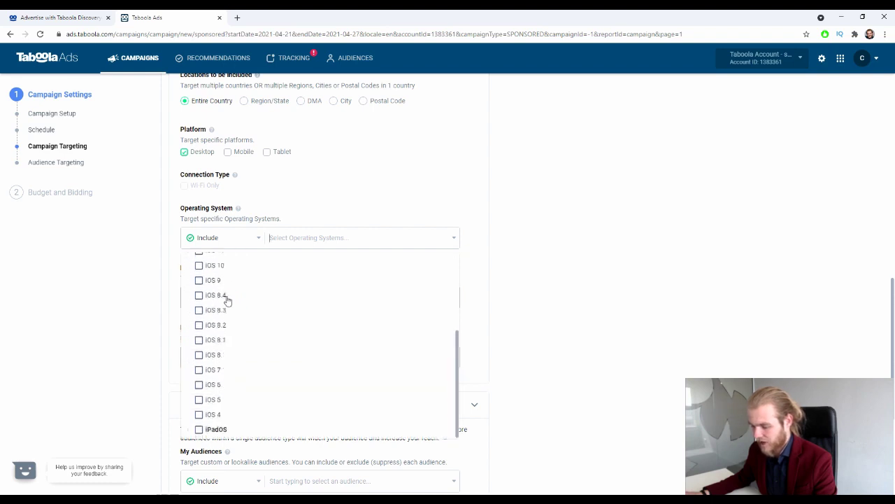
{"action": "scroll", "coordinate": [212, 372], "scroll_direction": "up", "scroll_amount": 5}
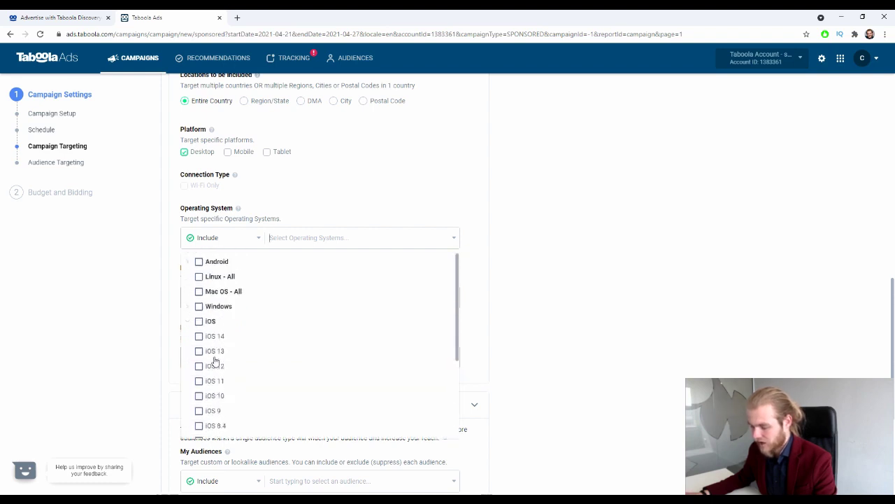
{"action": "left_click", "coordinate": [187, 321]}
{"action": "left_click", "coordinate": [663, 238]}
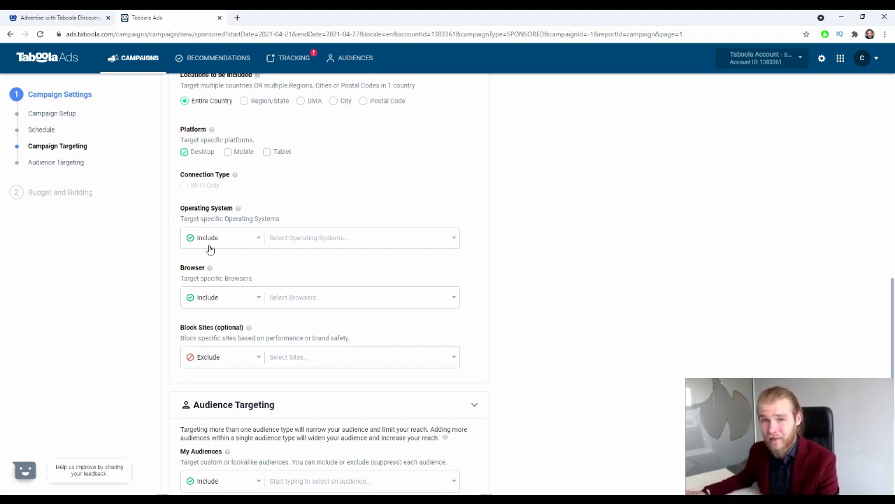
Step: Look through the list of browsers that the campaign can target
{"action": "scroll", "coordinate": [266, 276], "scroll_direction": "down", "scroll_amount": 1}
{"action": "scroll", "coordinate": [283, 283], "scroll_direction": "up", "scroll_amount": 2}
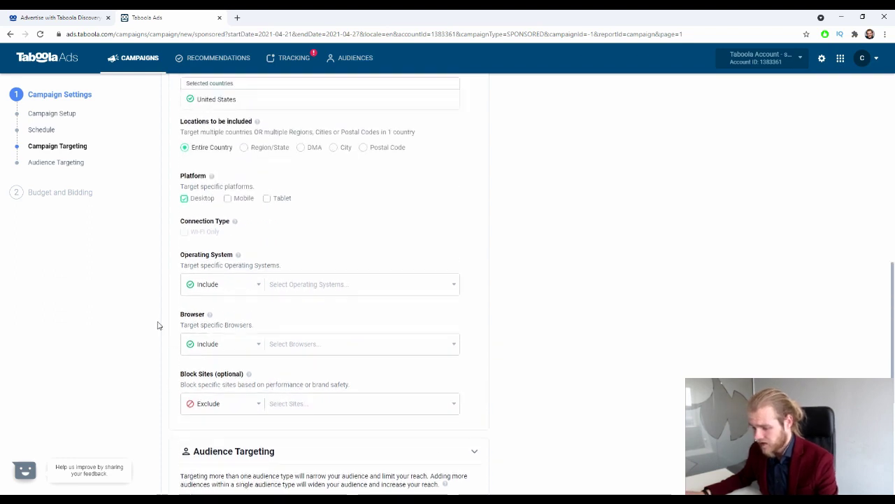
{"action": "left_click", "coordinate": [324, 345]}
{"action": "scroll", "coordinate": [324, 348], "scroll_direction": "down", "scroll_amount": 1}
{"action": "scroll", "coordinate": [300, 350], "scroll_direction": "down", "scroll_amount": 5}
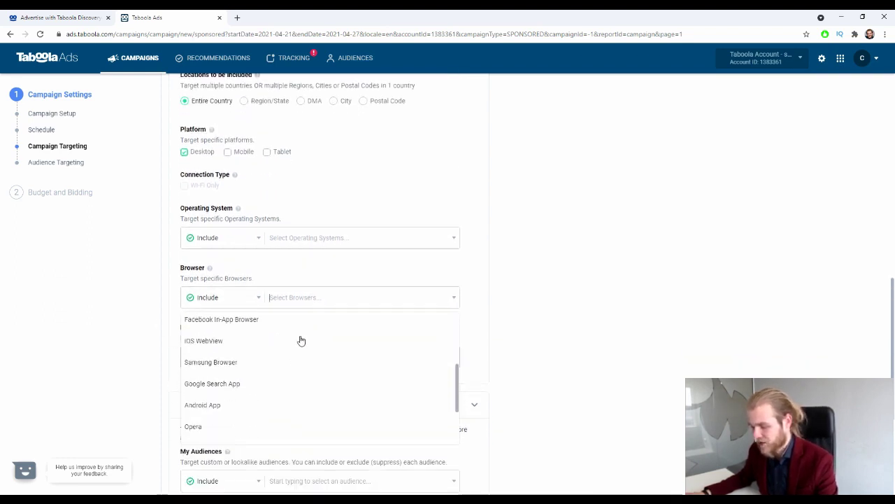
{"action": "scroll", "coordinate": [283, 342], "scroll_direction": "up", "scroll_amount": 5}
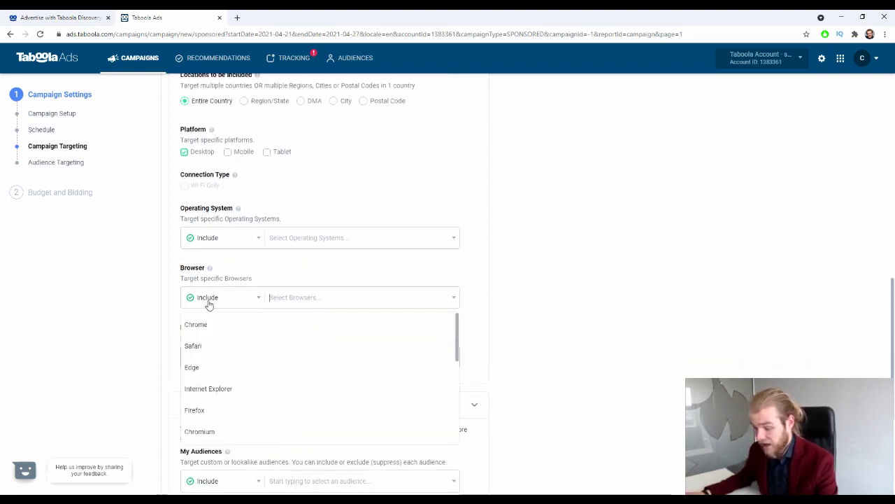
Step: Switch the Browser targeting to Exclude and add Internet Explorer as the excluded browser
{"action": "left_click", "coordinate": [238, 295]}
{"action": "left_click", "coordinate": [221, 346]}
{"action": "left_click", "coordinate": [240, 297]}
{"action": "left_click", "coordinate": [228, 295]}
{"action": "left_click", "coordinate": [345, 294]}
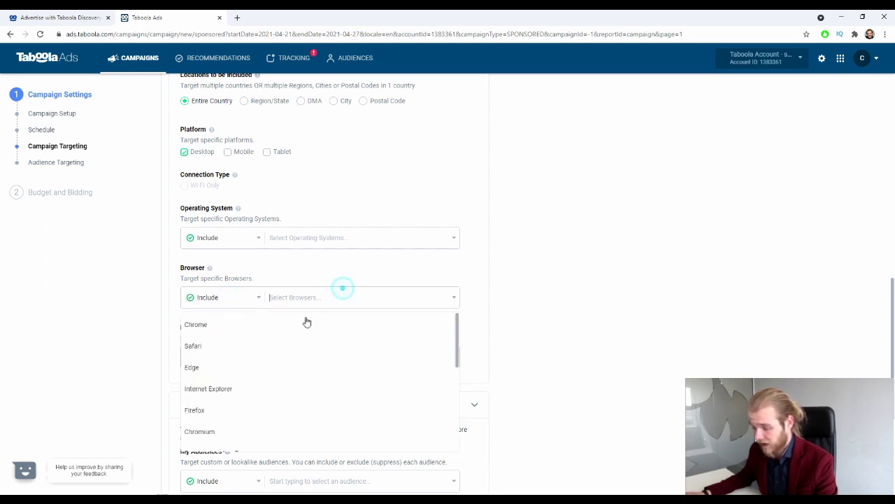
{"action": "left_click", "coordinate": [242, 302]}
{"action": "left_click", "coordinate": [209, 346]}
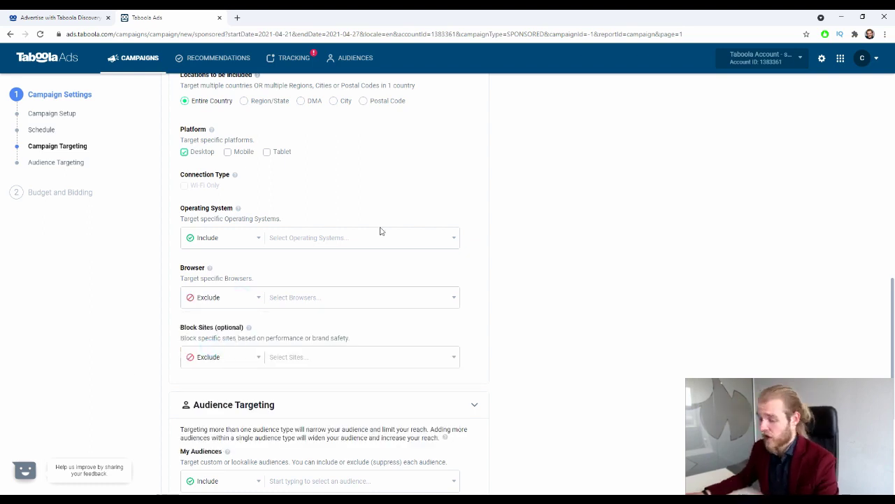
{"action": "left_click", "coordinate": [330, 296]}
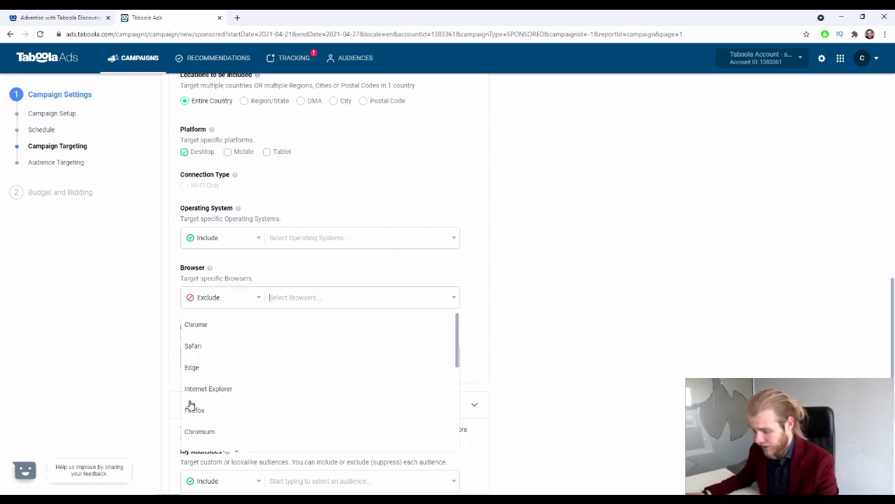
{"action": "left_click", "coordinate": [236, 390]}
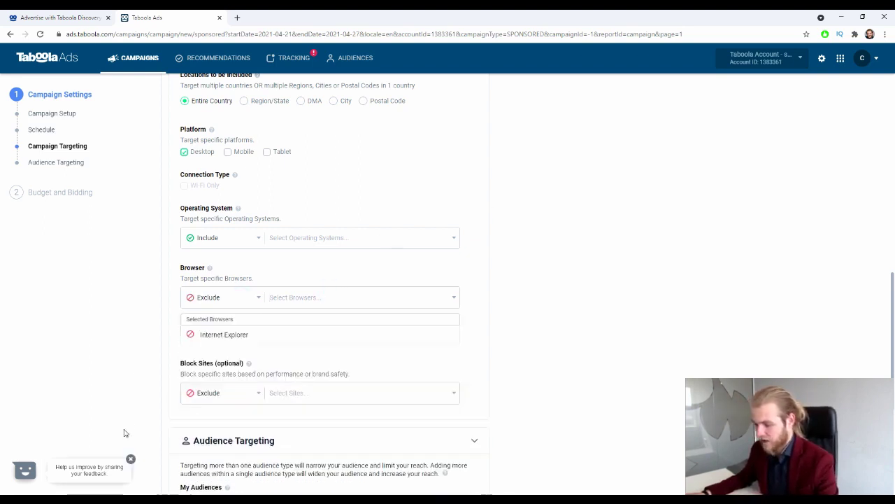
Step: Remove Internet Explorer from the excluded browsers and set the Browser targeting back to Include
{"action": "left_click", "coordinate": [444, 335]}
{"action": "left_click", "coordinate": [238, 297]}
{"action": "left_click", "coordinate": [209, 323]}
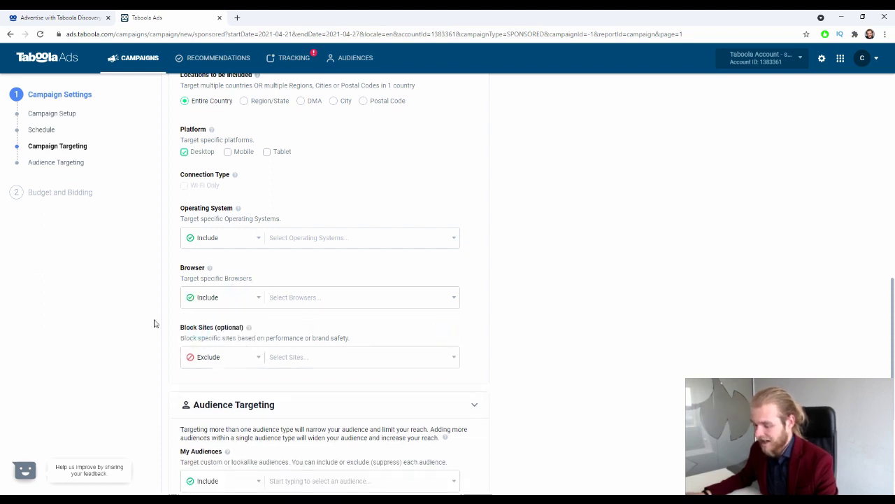
Step: Look through the list of sites that can be blocked for the campaign and leave the selection empty
{"action": "scroll", "coordinate": [580, 318], "scroll_direction": "down", "scroll_amount": 3}
{"action": "scroll", "coordinate": [570, 294], "scroll_direction": "up", "scroll_amount": 2}
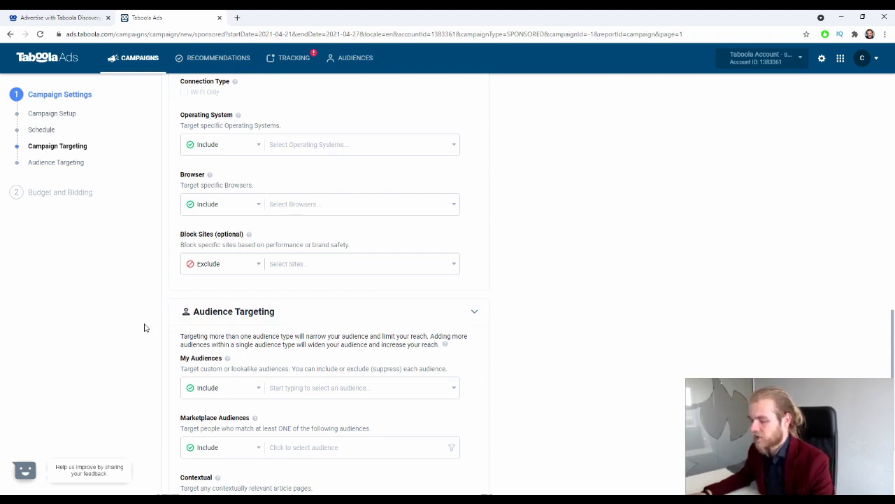
{"action": "left_click", "coordinate": [422, 264]}
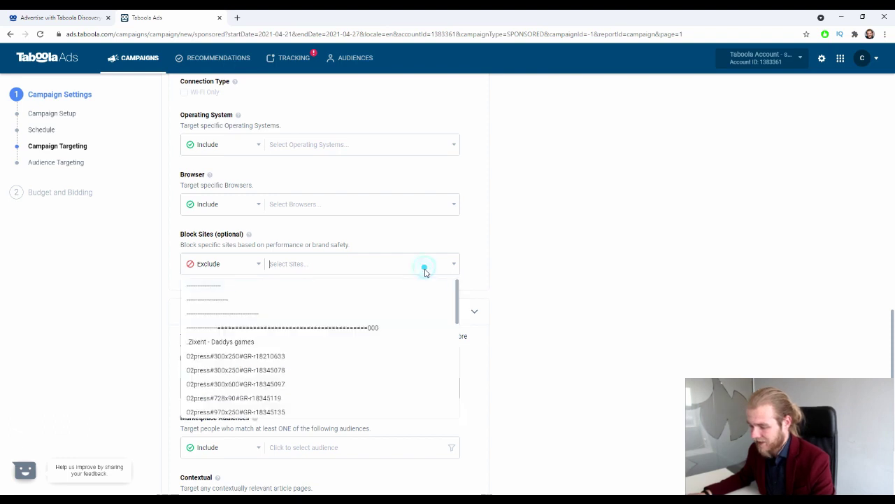
{"action": "scroll", "coordinate": [445, 306], "scroll_direction": "down", "scroll_amount": 10}
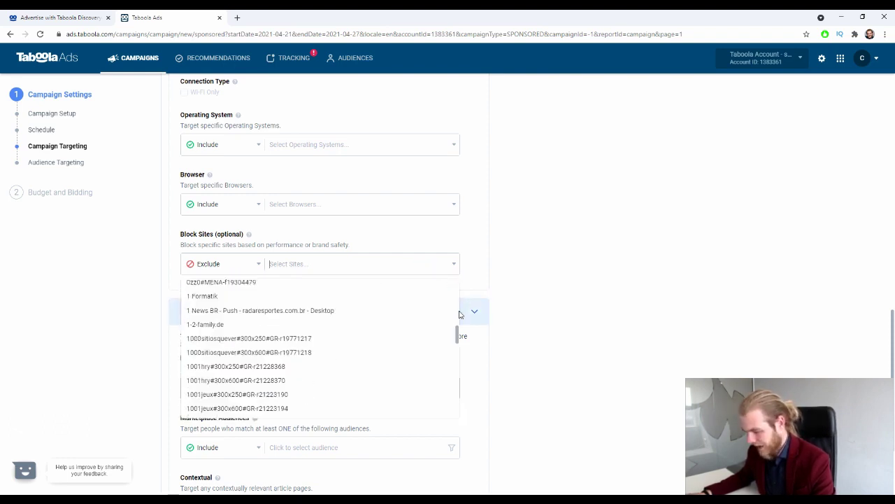
{"action": "scroll", "coordinate": [265, 336], "scroll_direction": "down", "scroll_amount": 10}
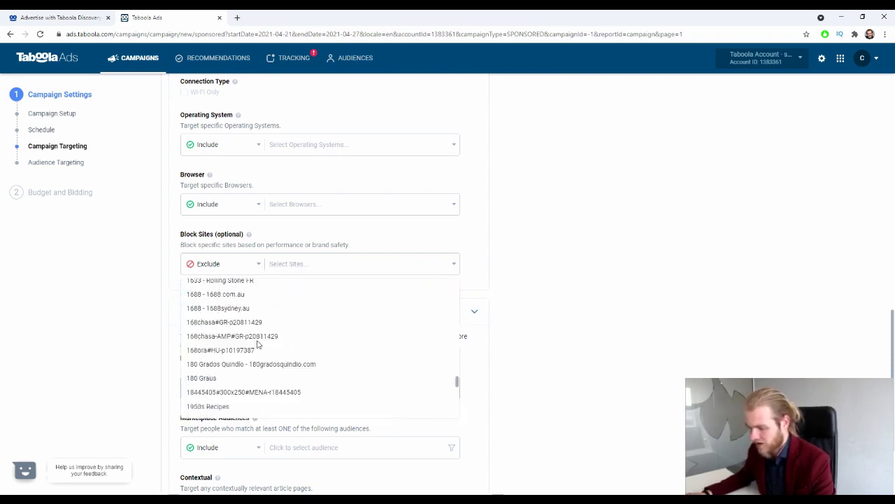
{"action": "scroll", "coordinate": [261, 370], "scroll_direction": "down", "scroll_amount": 10}
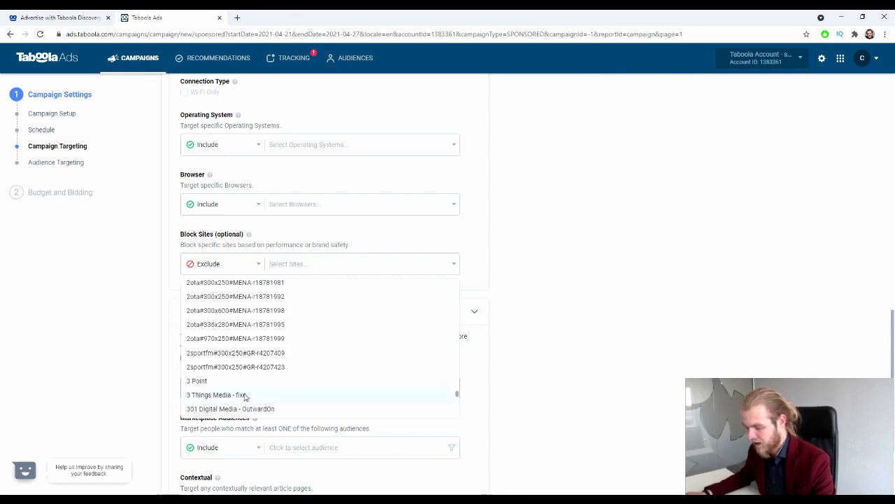
{"action": "scroll", "coordinate": [246, 393], "scroll_direction": "down", "scroll_amount": 10}
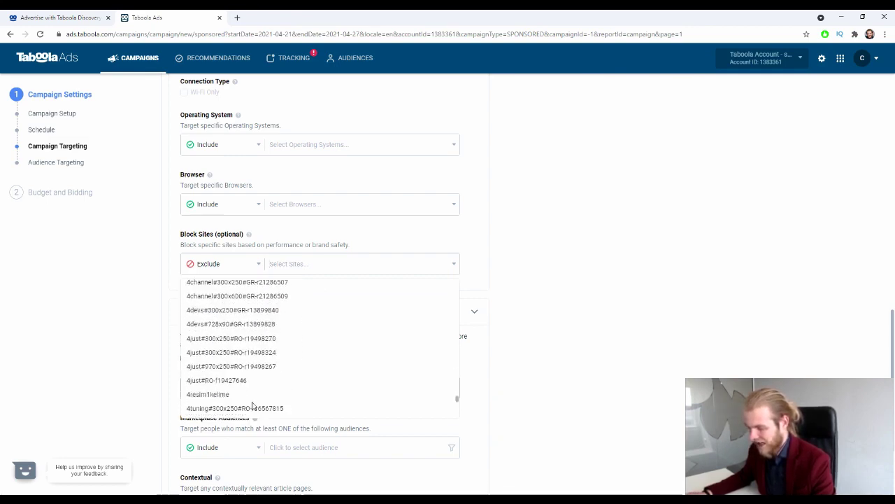
{"action": "scroll", "coordinate": [269, 364], "scroll_direction": "down", "scroll_amount": 10}
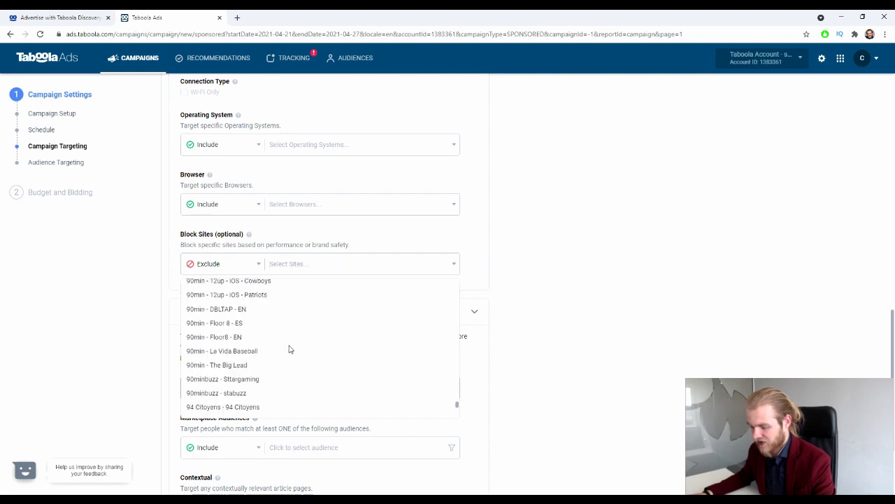
{"action": "scroll", "coordinate": [297, 350], "scroll_direction": "down", "scroll_amount": 8}
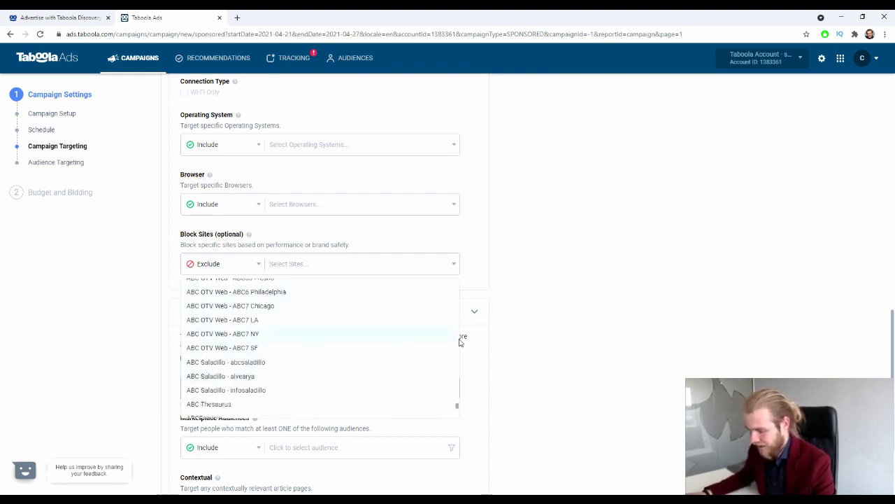
{"action": "left_click", "coordinate": [574, 228]}
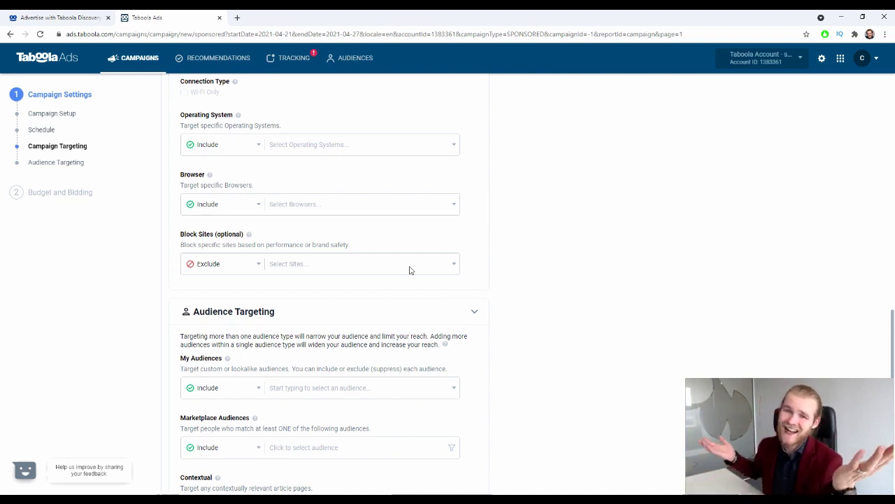
Step: Try including the All Website Visits custom audience under My Audiences, and remove it again
{"action": "scroll", "coordinate": [689, 229], "scroll_direction": "down", "scroll_amount": 2}
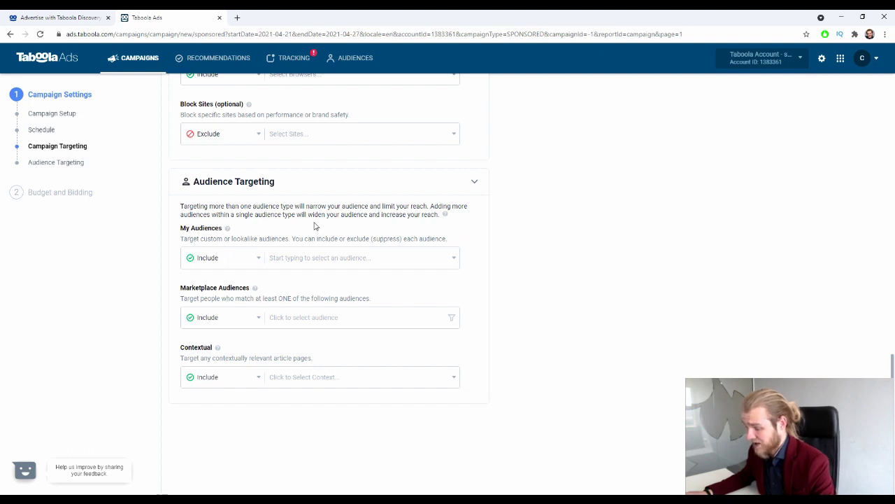
{"action": "left_click", "coordinate": [329, 265]}
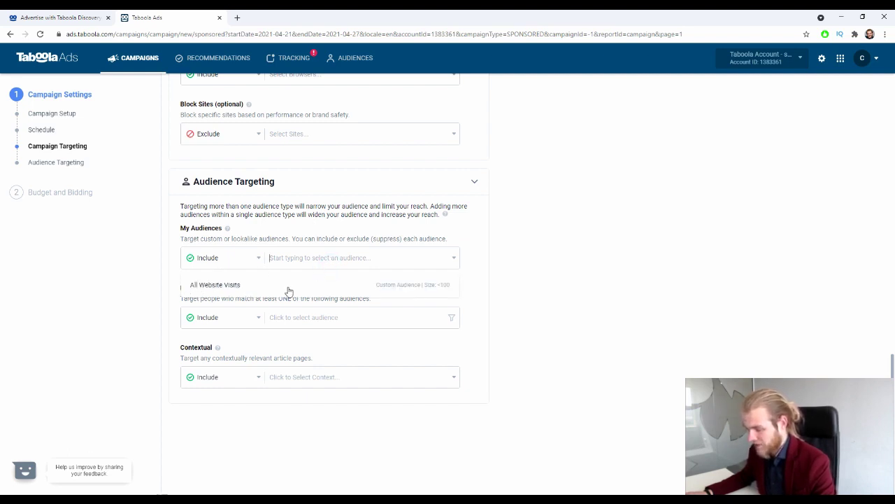
{"action": "left_click", "coordinate": [445, 292]}
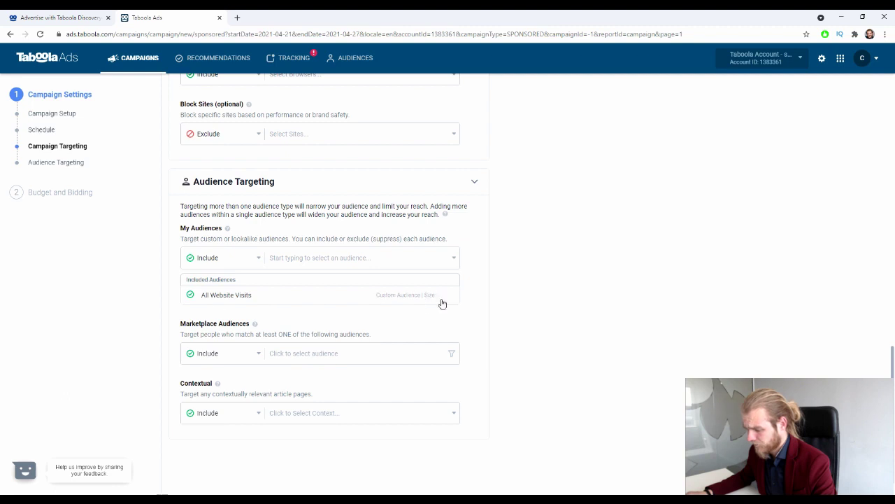
{"action": "left_click", "coordinate": [448, 295]}
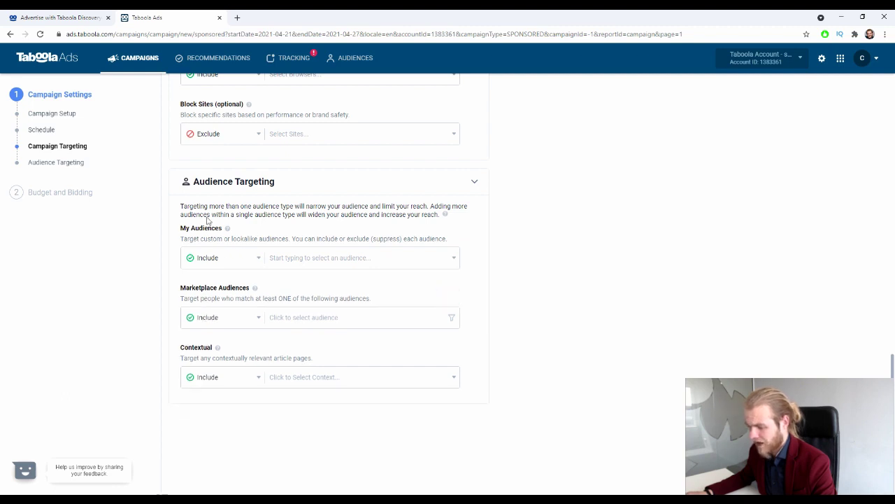
{"action": "mouse_move", "coordinate": [228, 231]}
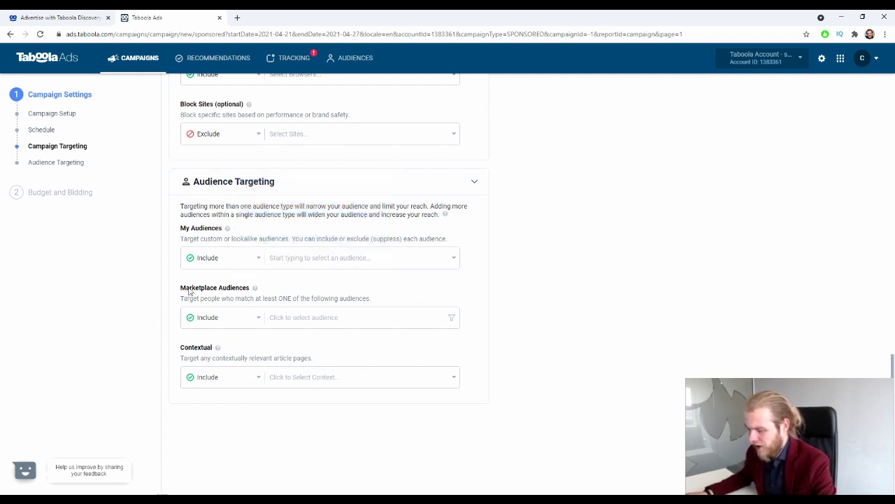
Step: Read the Marketplace Audiences explanation and examine the Age and Education & Career segments under Demographic
{"action": "mouse_move", "coordinate": [255, 288]}
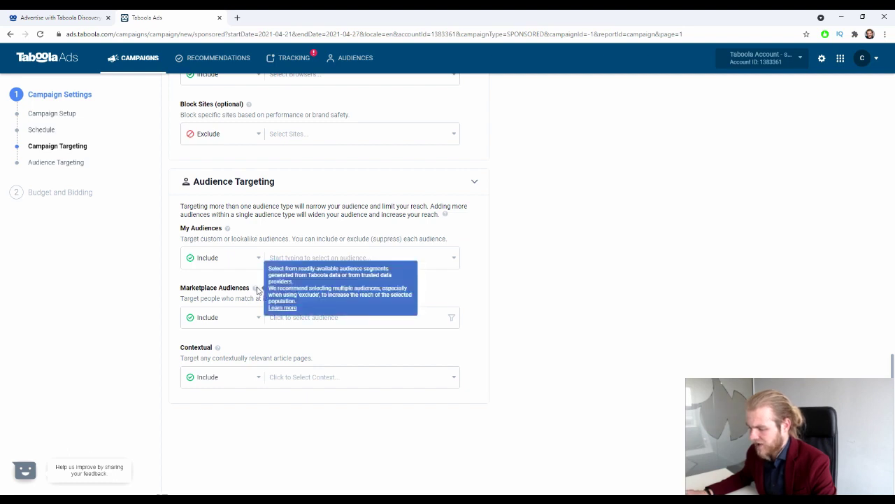
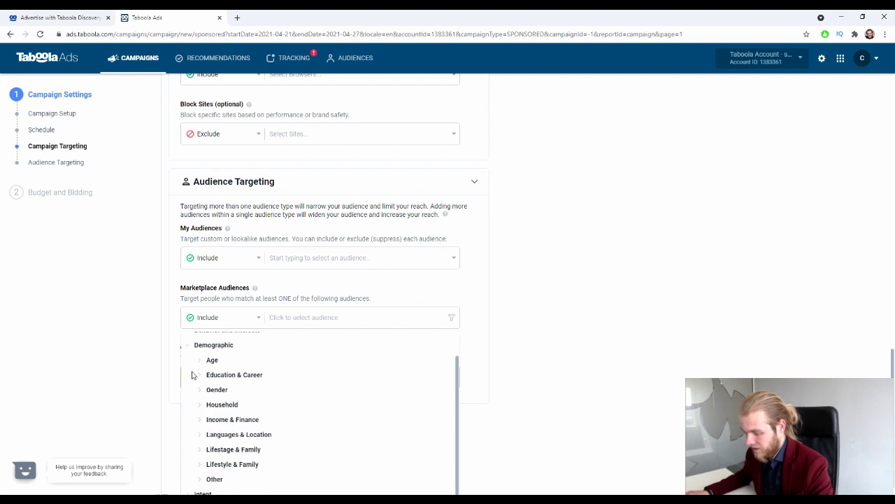
{"action": "left_click", "coordinate": [200, 361]}
{"action": "left_click", "coordinate": [200, 361]}
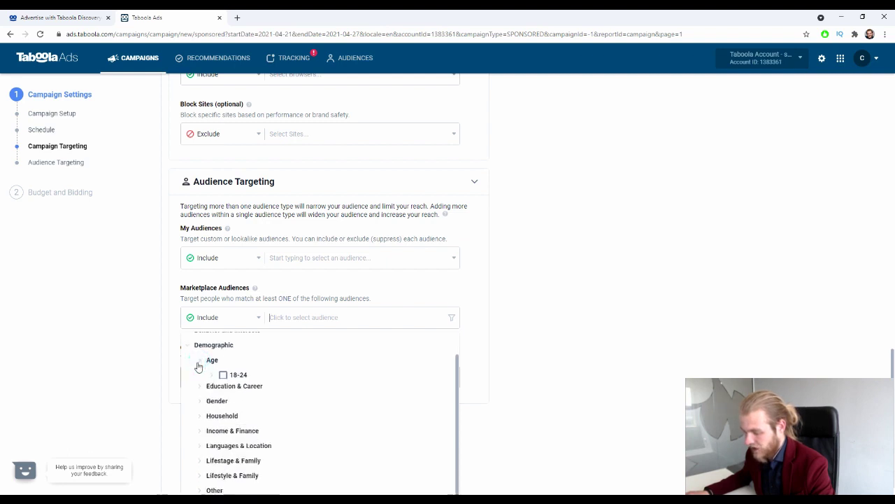
{"action": "left_click", "coordinate": [199, 375]}
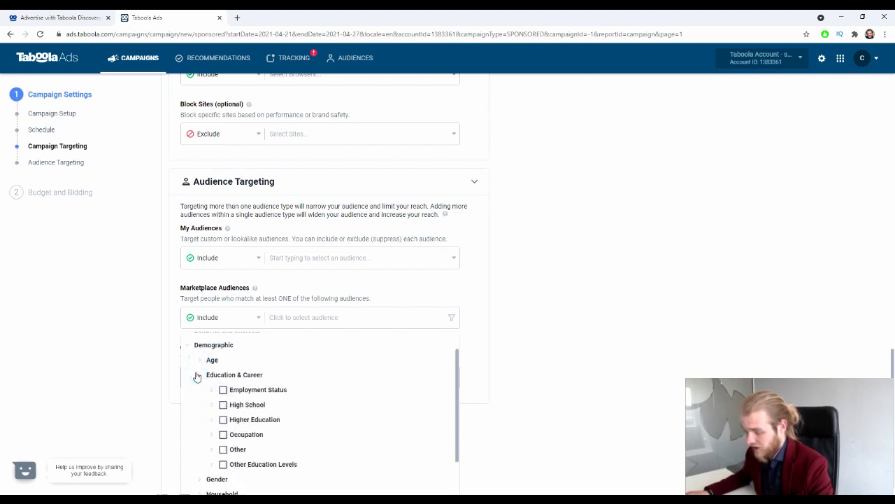
{"action": "left_click", "coordinate": [198, 375]}
{"action": "scroll", "coordinate": [347, 398], "scroll_direction": "up", "scroll_amount": 1}
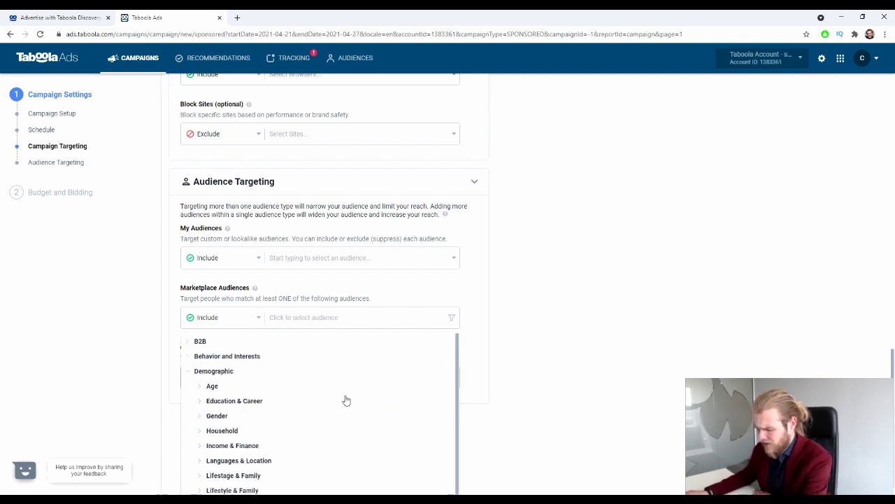
Step: Review the B2B and the Behavior and Interests categories offered under Marketplace Audiences
{"action": "left_click", "coordinate": [186, 341]}
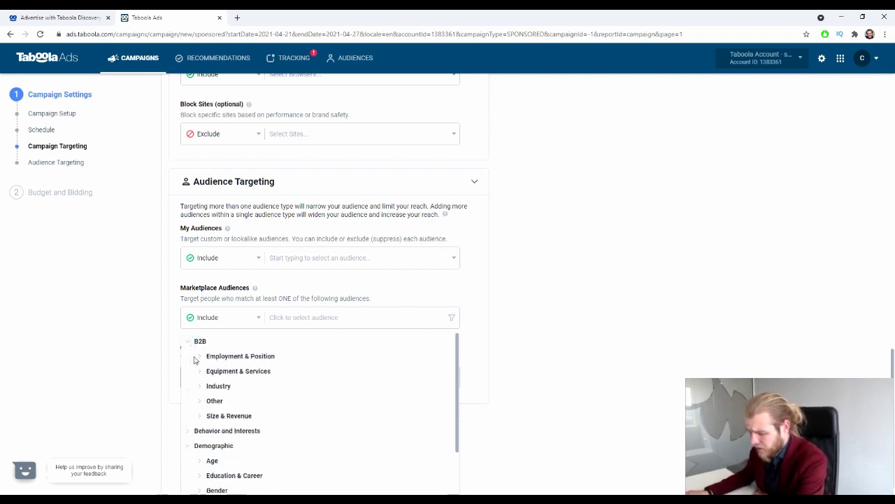
{"action": "left_click", "coordinate": [187, 341]}
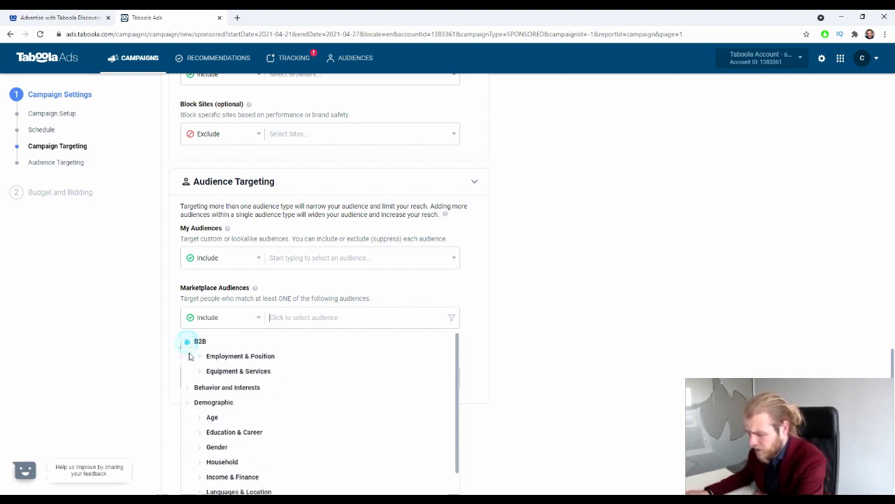
{"action": "left_click", "coordinate": [189, 358]}
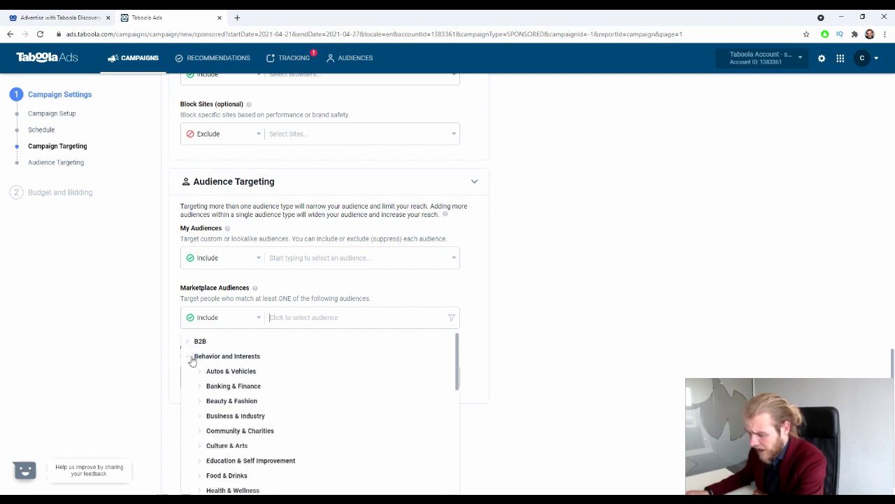
{"action": "scroll", "coordinate": [384, 400], "scroll_direction": "down", "scroll_amount": 3}
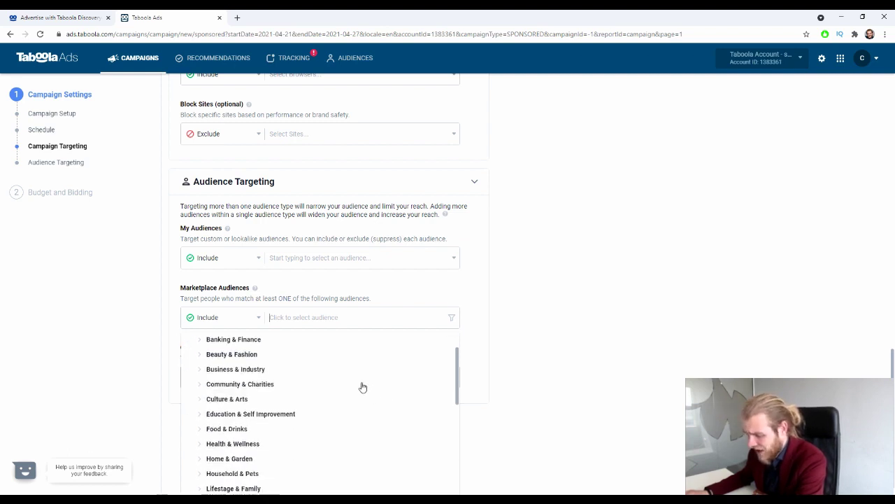
{"action": "scroll", "coordinate": [342, 391], "scroll_direction": "down", "scroll_amount": 4}
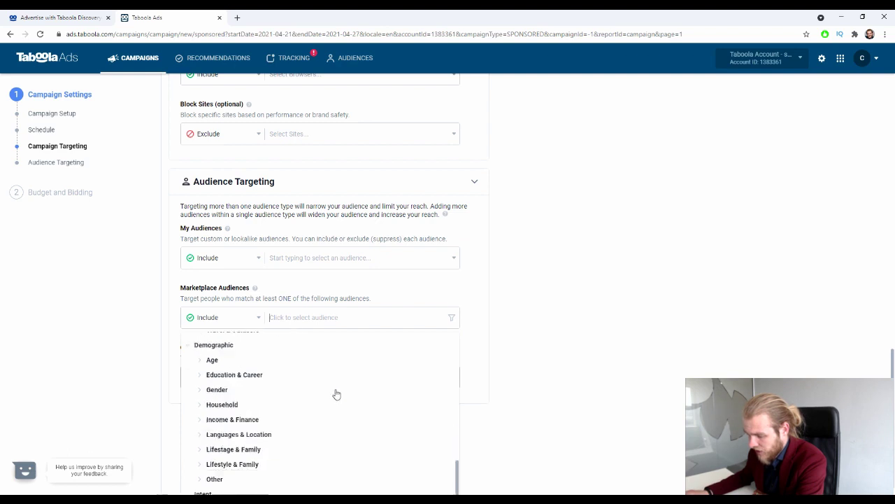
{"action": "scroll", "coordinate": [334, 393], "scroll_direction": "up", "scroll_amount": 2}
{"action": "scroll", "coordinate": [291, 349], "scroll_direction": "down", "scroll_amount": 1}
{"action": "scroll", "coordinate": [291, 349], "scroll_direction": "down", "scroll_amount": 1}
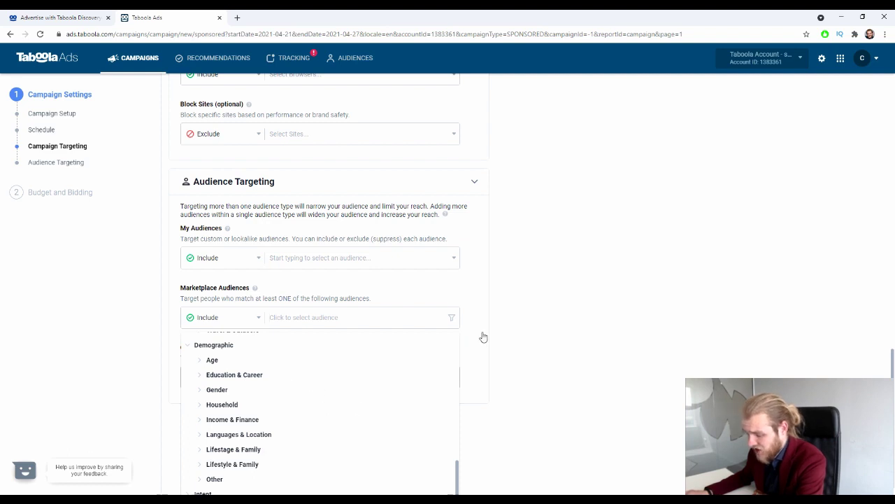
{"action": "scroll", "coordinate": [580, 314], "scroll_direction": "down", "scroll_amount": 1}
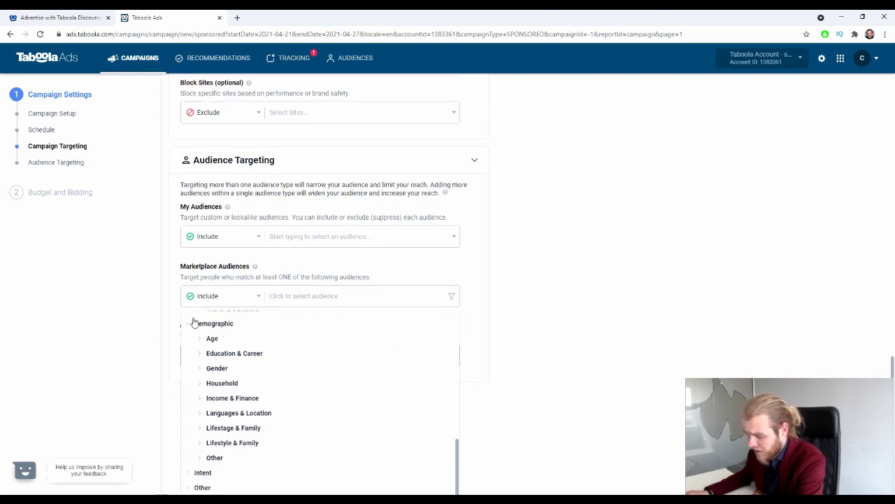
Step: Collapse the Demographic group and look through the Intent categories of the Marketplace Audiences
{"action": "scroll", "coordinate": [203, 364], "scroll_direction": "up", "scroll_amount": 2}
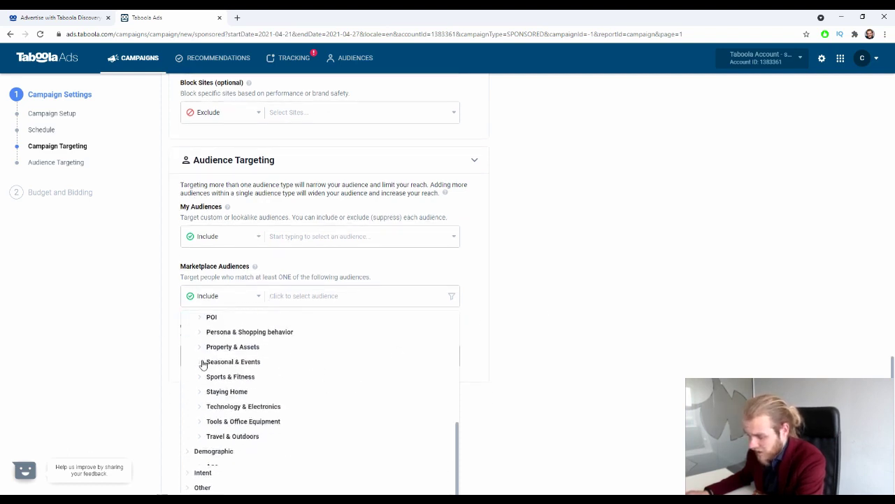
{"action": "left_click", "coordinate": [186, 474]}
{"action": "scroll", "coordinate": [292, 384], "scroll_direction": "down", "scroll_amount": 5}
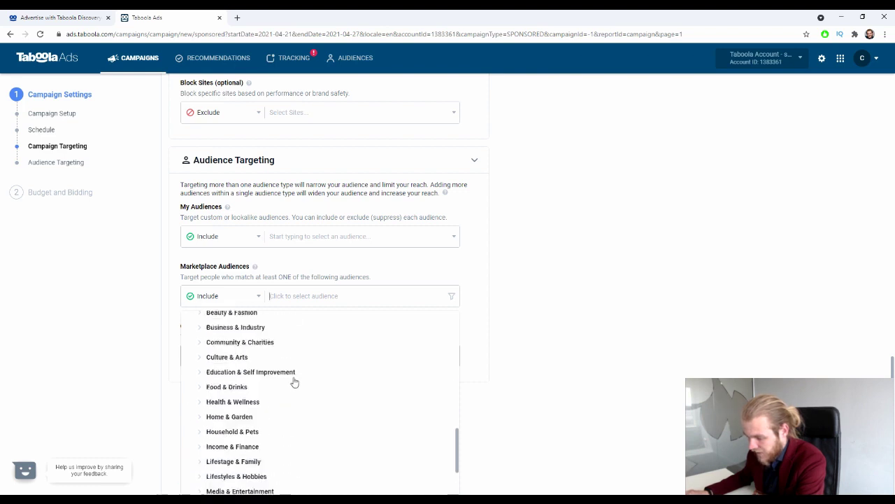
{"action": "scroll", "coordinate": [294, 382], "scroll_direction": "up", "scroll_amount": 5}
{"action": "scroll", "coordinate": [256, 372], "scroll_direction": "down", "scroll_amount": 3}
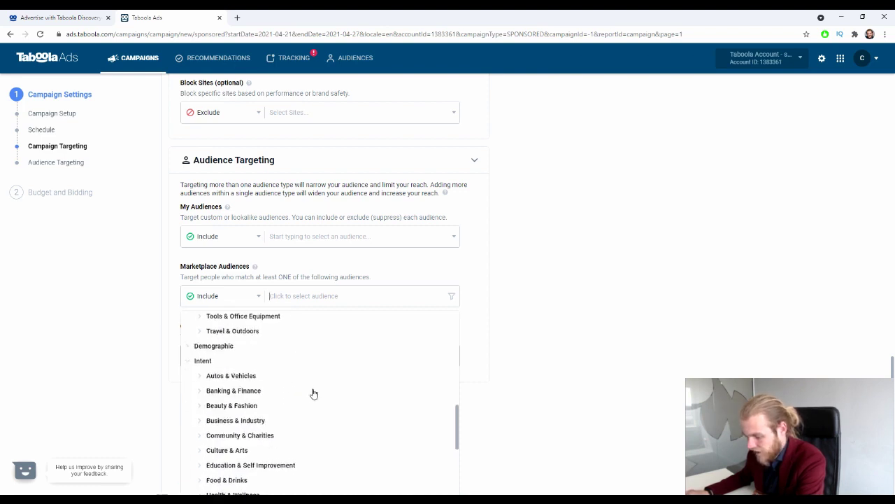
{"action": "scroll", "coordinate": [315, 393], "scroll_direction": "down", "scroll_amount": 5}
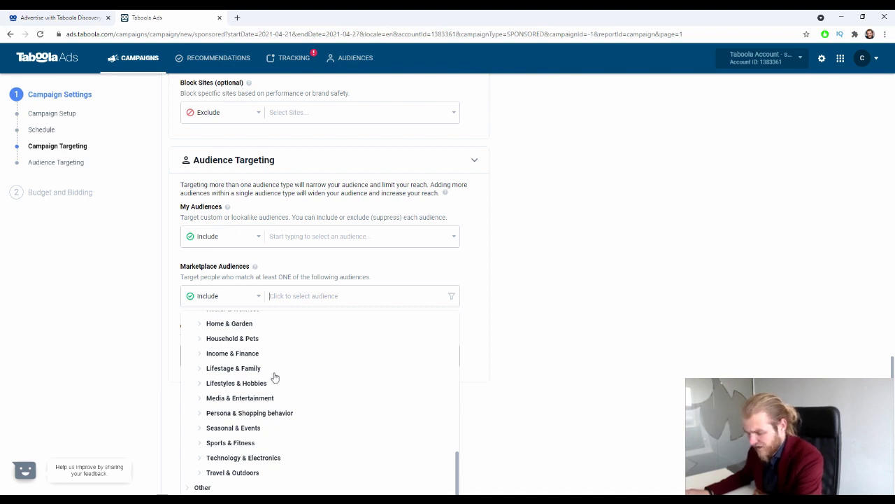
Step: Look through the Other and Sports & Fitness segments of the Marketplace Audiences, with the Intent group collapsed, and close the list
{"action": "scroll", "coordinate": [256, 352], "scroll_direction": "up", "scroll_amount": 5}
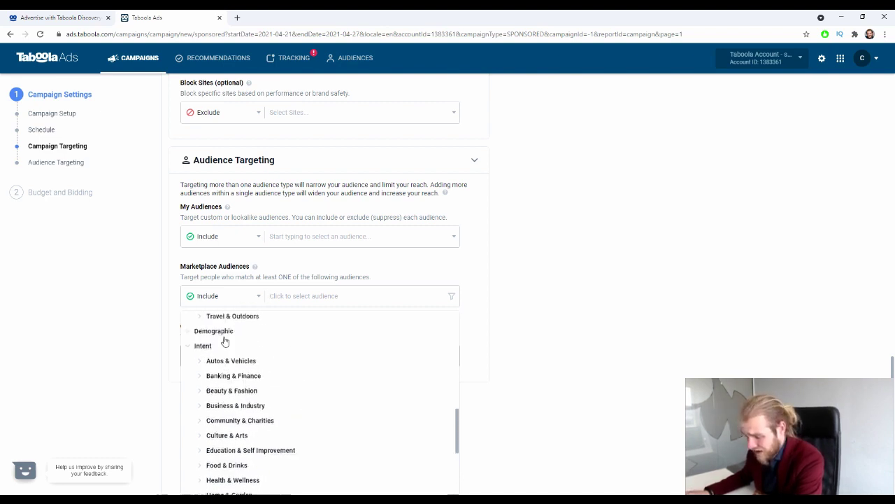
{"action": "left_click", "coordinate": [189, 361]}
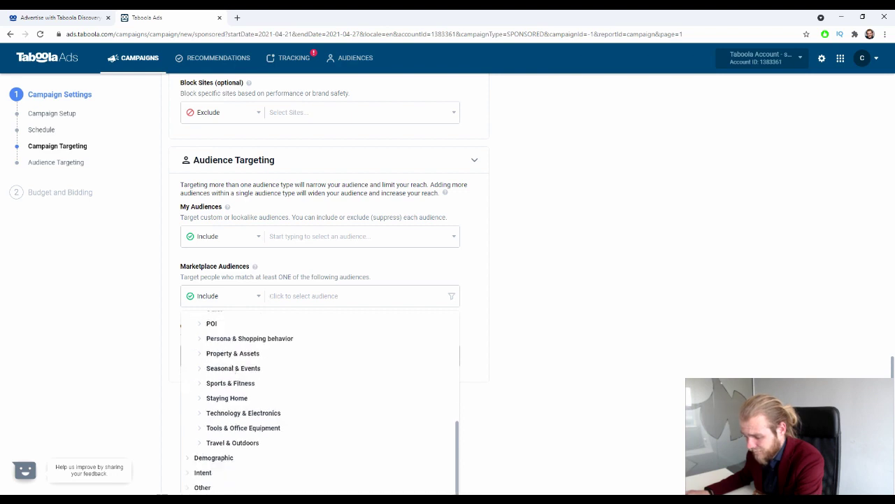
{"action": "left_click", "coordinate": [187, 490]}
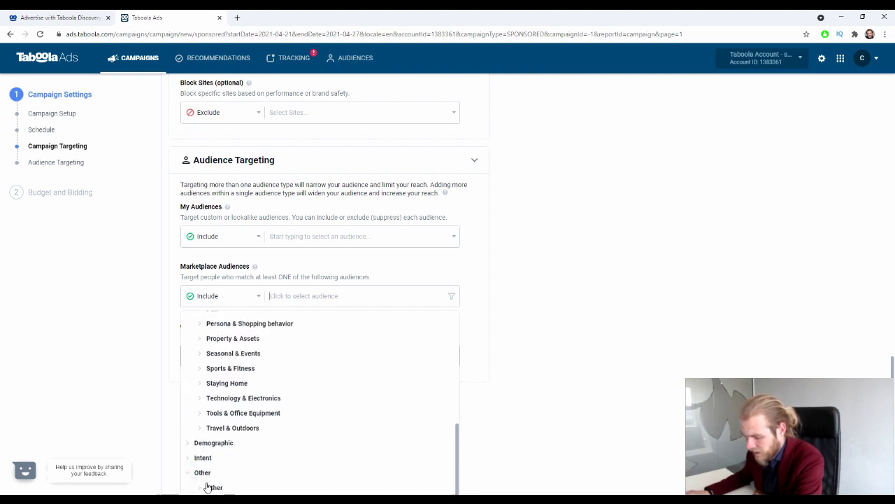
{"action": "left_click", "coordinate": [200, 486]}
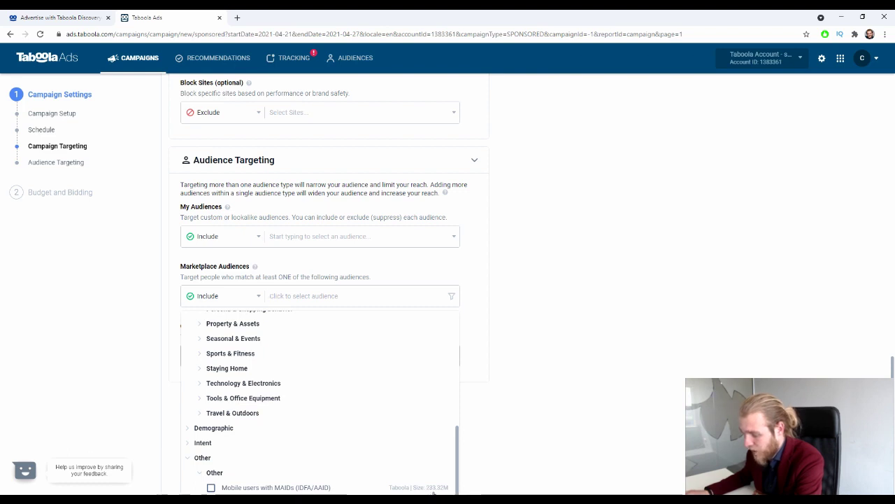
{"action": "left_click", "coordinate": [200, 473]}
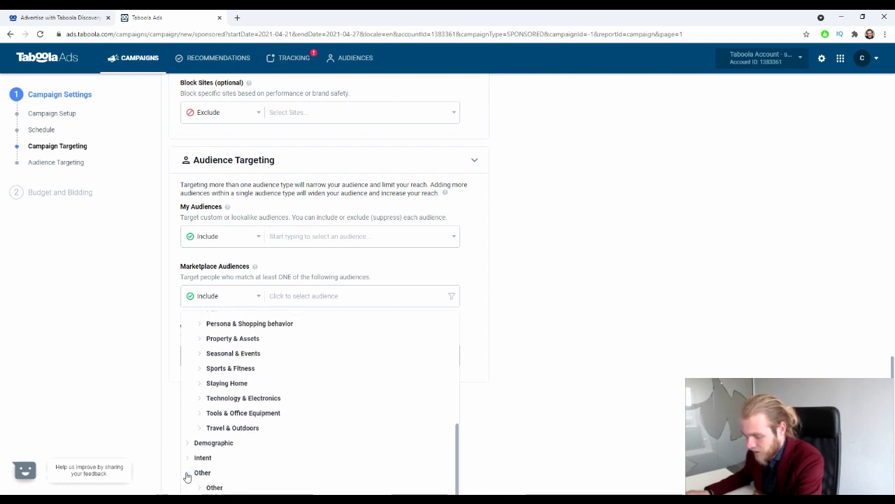
{"action": "left_click", "coordinate": [200, 368]}
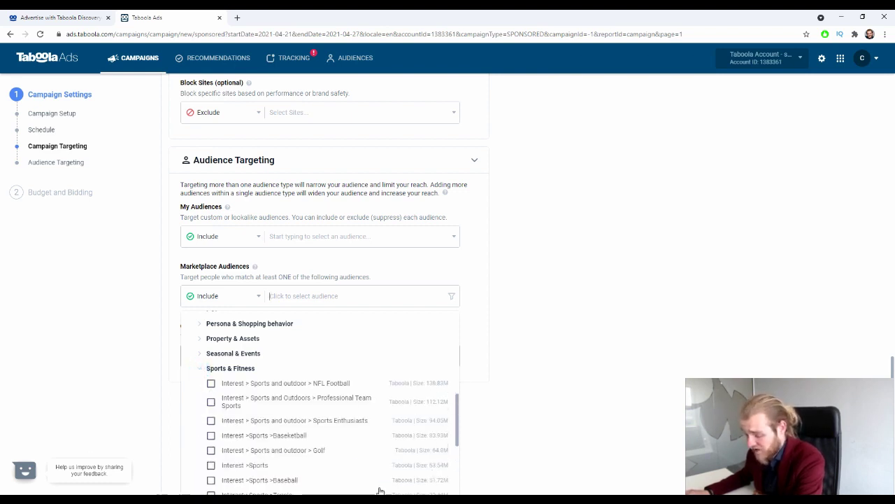
{"action": "scroll", "coordinate": [341, 446], "scroll_direction": "up", "scroll_amount": 2}
{"action": "scroll", "coordinate": [340, 427], "scroll_direction": "up", "scroll_amount": 2}
{"action": "left_click", "coordinate": [617, 326]}
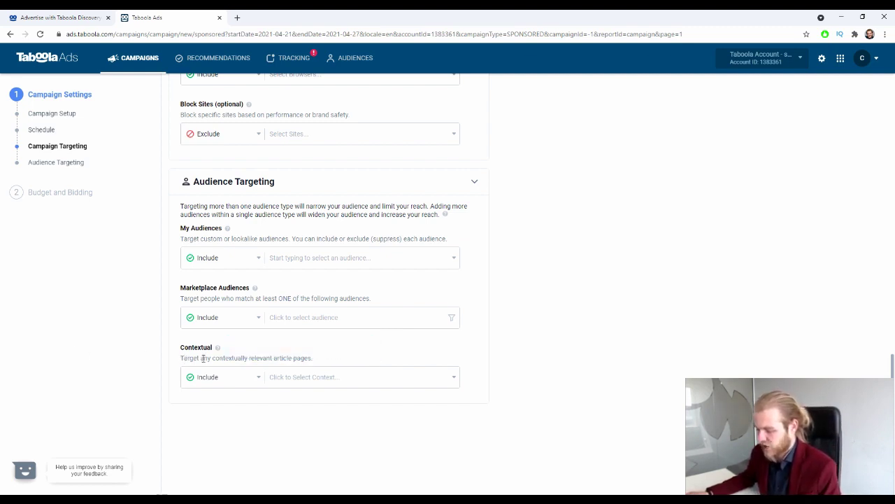
Step: Browse the article categories available for Contextual targeting, from Art and Entertainment to Video Games, without selecting any
{"action": "left_click", "coordinate": [294, 377]}
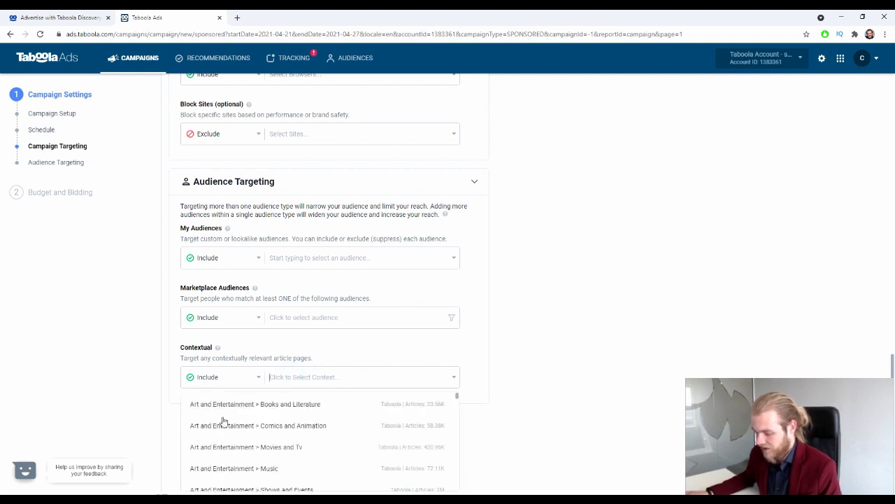
{"action": "scroll", "coordinate": [266, 423], "scroll_direction": "down", "scroll_amount": 15}
{"action": "scroll", "coordinate": [274, 420], "scroll_direction": "down", "scroll_amount": 15}
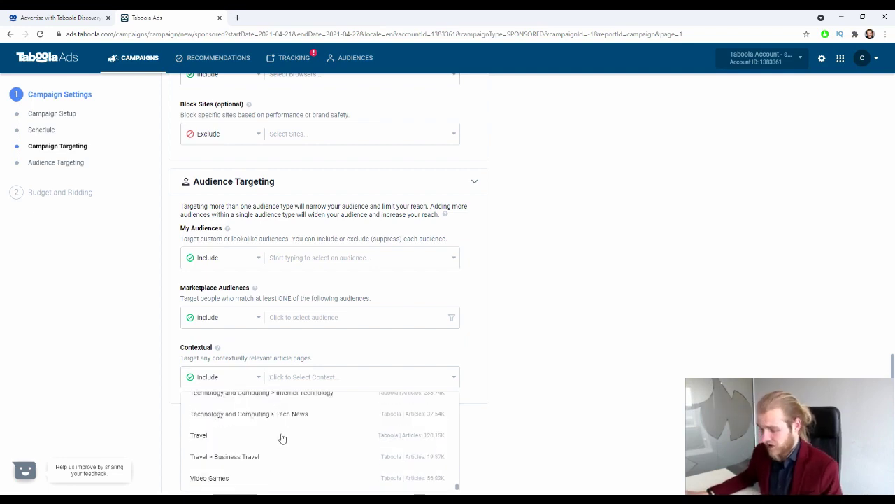
{"action": "scroll", "coordinate": [281, 430], "scroll_direction": "up", "scroll_amount": 10}
{"action": "scroll", "coordinate": [276, 410], "scroll_direction": "up", "scroll_amount": 12}
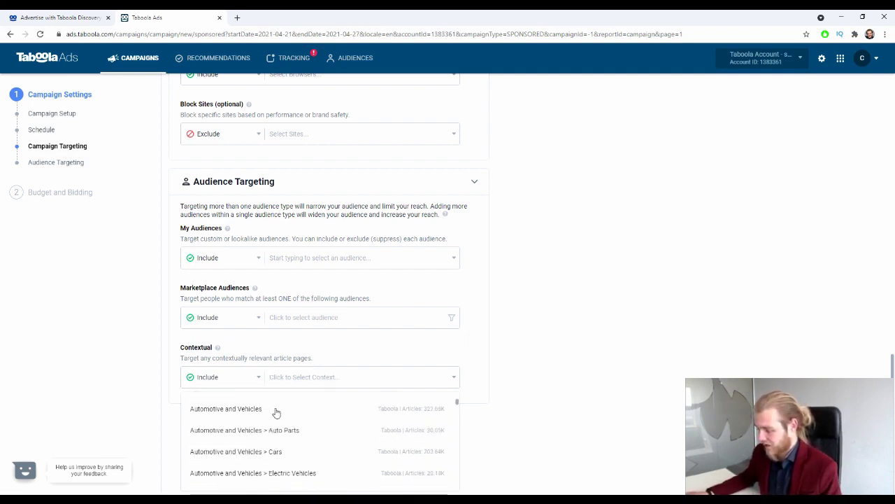
{"action": "left_click", "coordinate": [698, 340]}
{"action": "scroll", "coordinate": [567, 368], "scroll_direction": "down", "scroll_amount": 3}
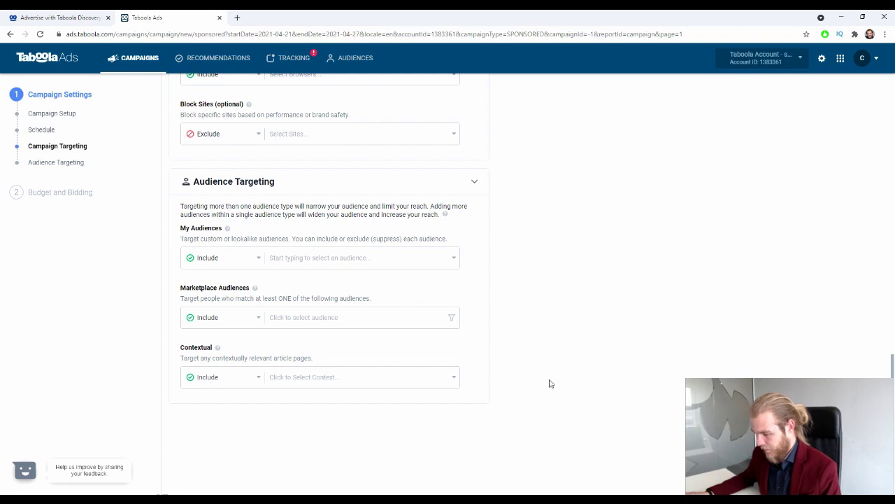
{"action": "scroll", "coordinate": [557, 370], "scroll_direction": "up", "scroll_amount": 3}
{"action": "scroll", "coordinate": [559, 376], "scroll_direction": "down", "scroll_amount": 3}
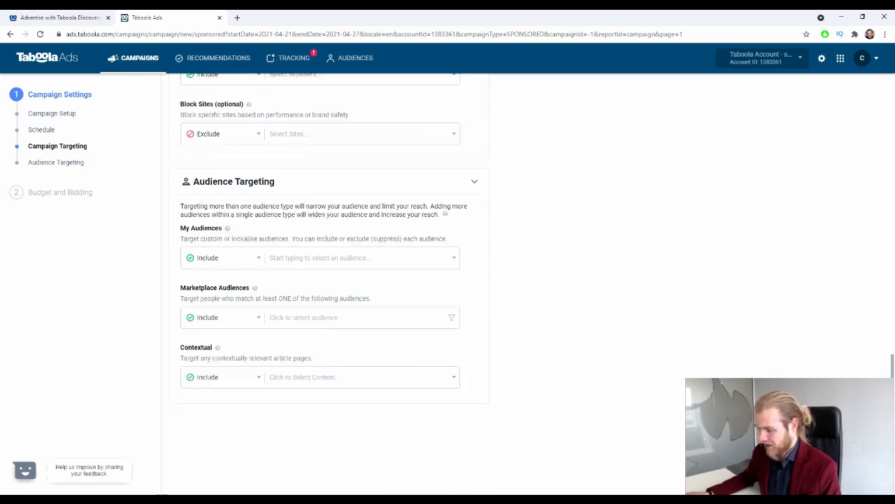
Step: Open the campaign's Budget and Bidding settings and compare the Daily, Monthly and Lifetime budget types
{"action": "left_click", "coordinate": [60, 192]}
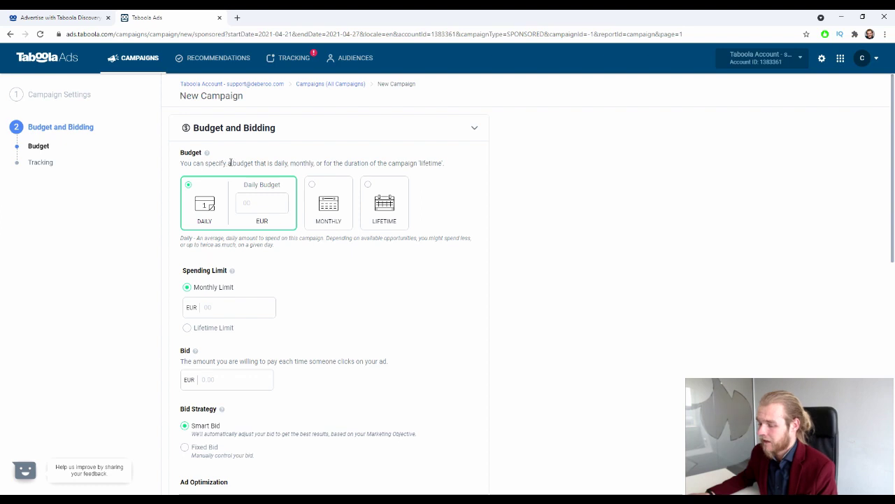
{"action": "left_click", "coordinate": [259, 210]}
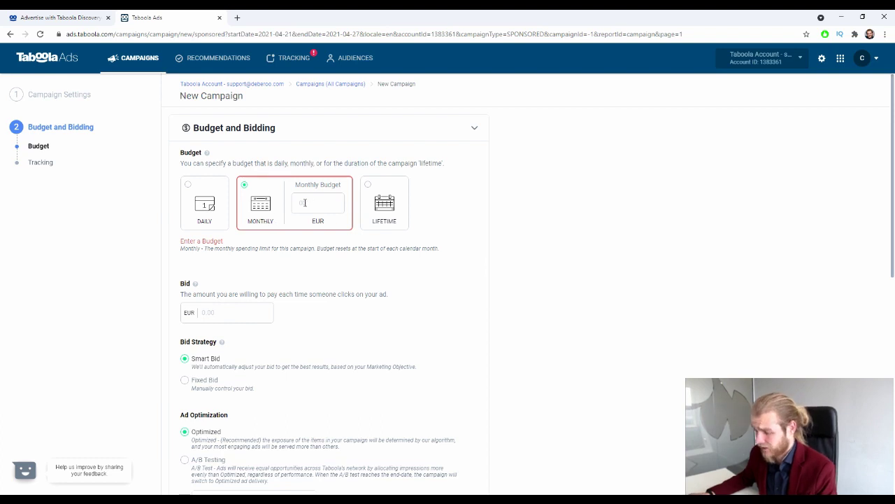
{"action": "left_click", "coordinate": [384, 208]}
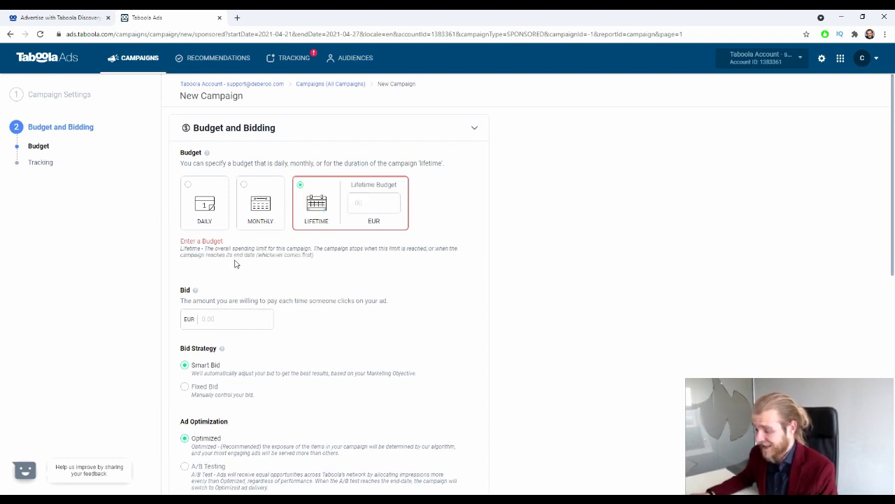
{"action": "left_click", "coordinate": [207, 203]}
{"action": "left_click", "coordinate": [371, 203]}
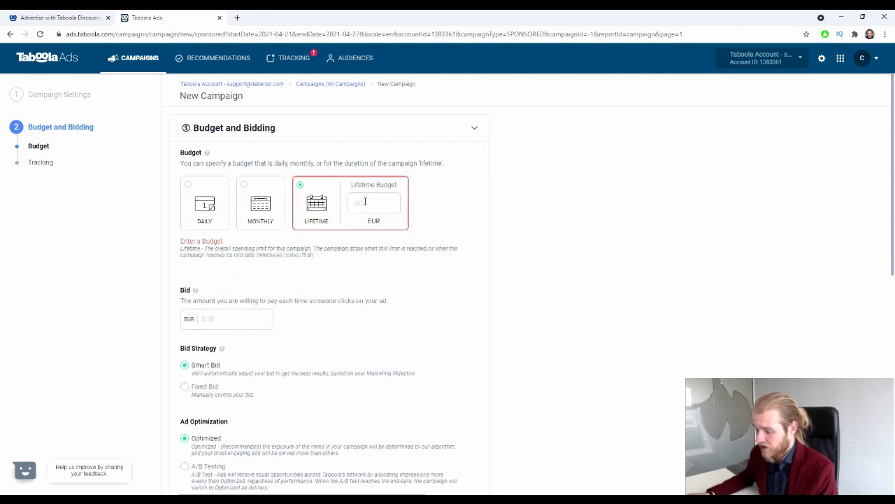
{"action": "left_click", "coordinate": [233, 201]}
{"action": "left_click", "coordinate": [312, 196]}
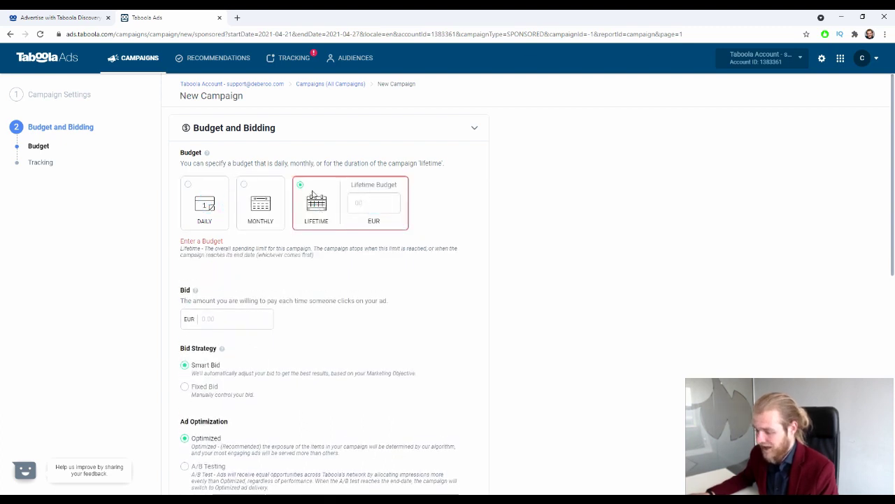
Step: Try a lifetime budget of 5000 EUR and a daily budget of 500 EUR for the campaign
{"action": "left_click", "coordinate": [360, 201]}
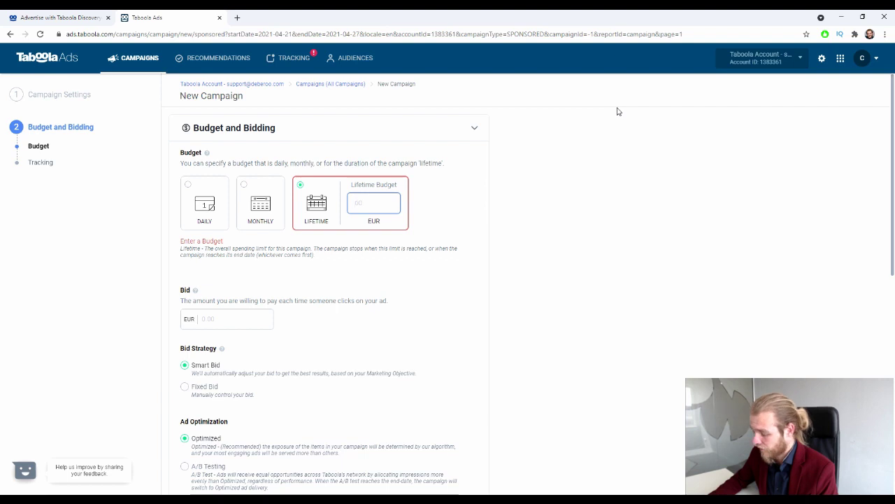
{"action": "type", "text": "5000"}
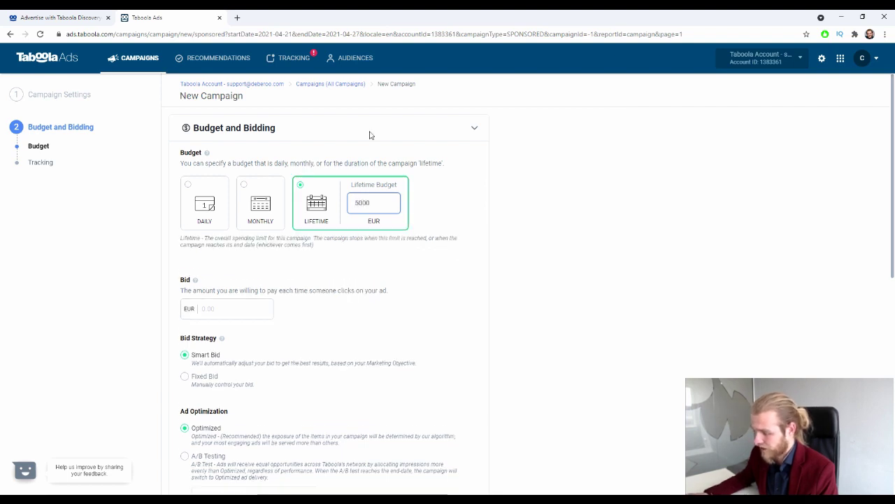
{"action": "left_click", "coordinate": [205, 203]}
{"action": "type", "text": "50"}
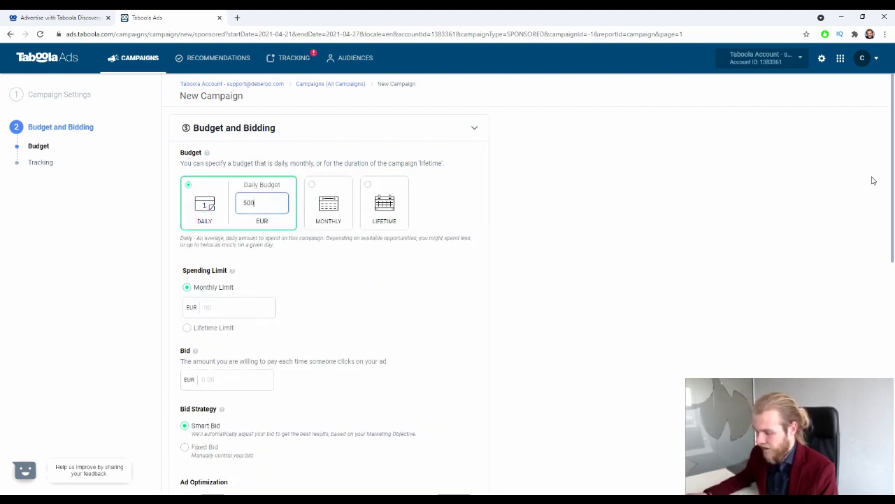
{"action": "type", "text": "0"}
Step: Alternate between the Daily and Lifetime budget types to compare their settings, finishing on Lifetime
{"action": "left_click", "coordinate": [384, 203]}
{"action": "left_click", "coordinate": [225, 203]}
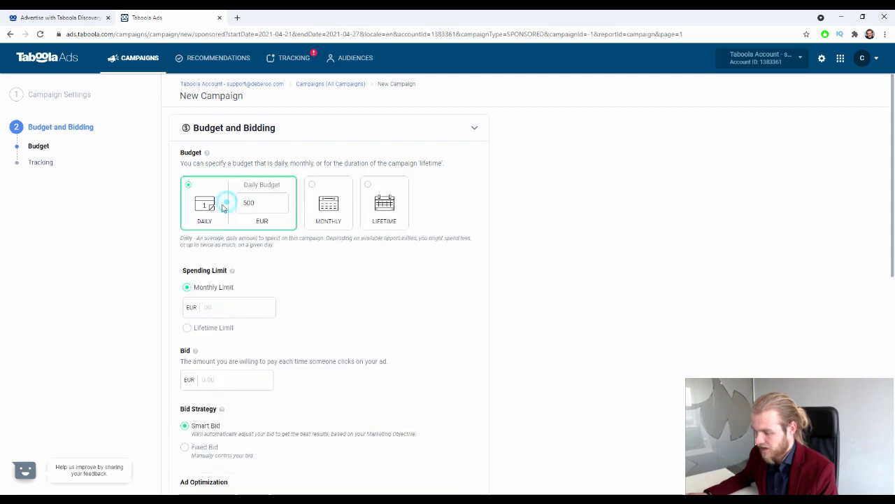
{"action": "left_click", "coordinate": [384, 203]}
{"action": "left_click", "coordinate": [200, 198]}
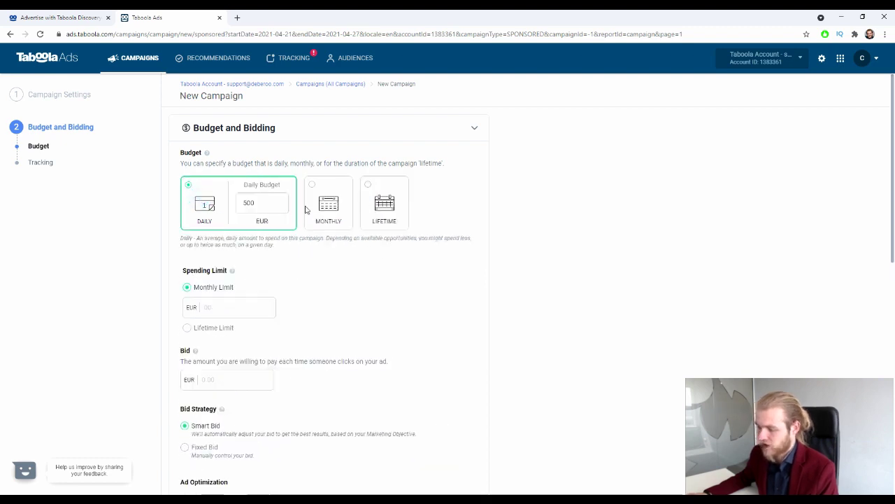
{"action": "left_click", "coordinate": [311, 208]}
{"action": "left_click", "coordinate": [382, 213]}
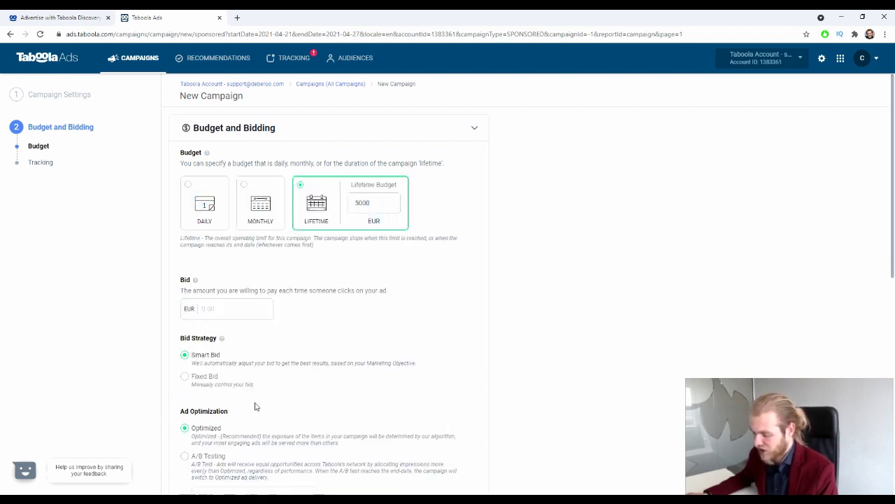
Step: Change the campaign's budget type to Daily and clear the daily budget amount
{"action": "scroll", "coordinate": [236, 218], "scroll_direction": "down", "scroll_amount": 2}
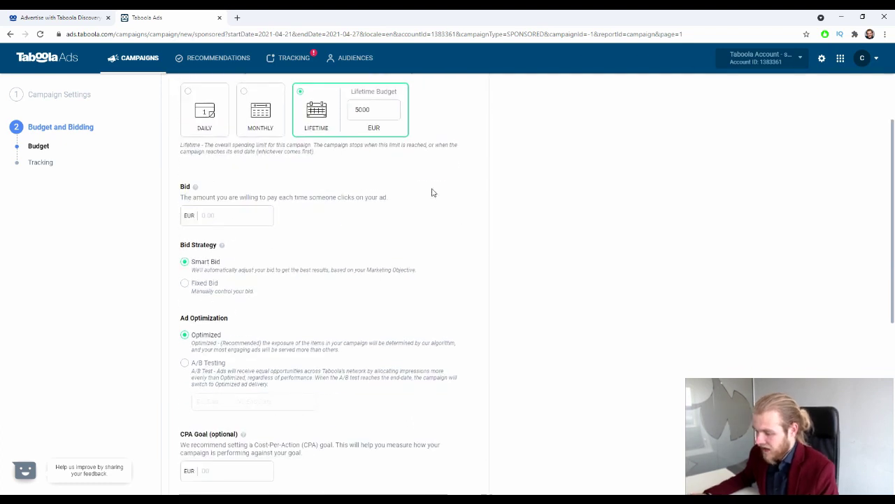
{"action": "left_click", "coordinate": [192, 131]}
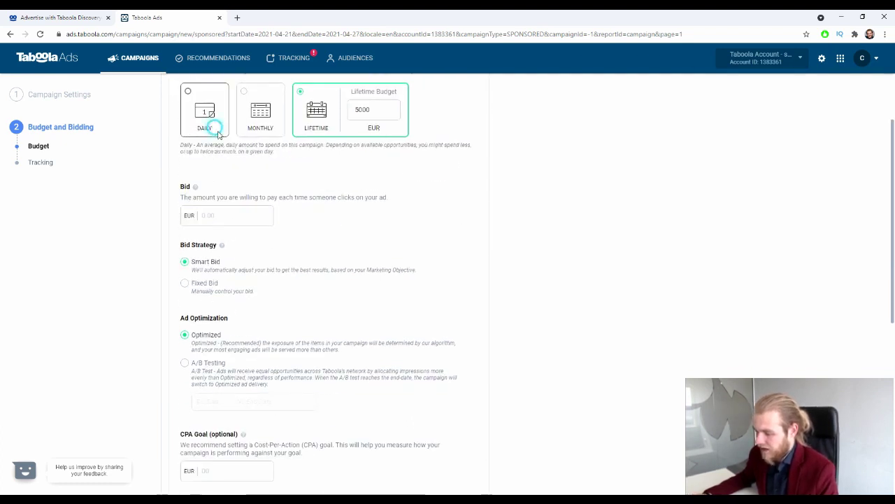
{"action": "key", "text": "BackSpace"}
{"action": "key", "text": "BackSpace"}
{"action": "key", "text": "BackSpace"}
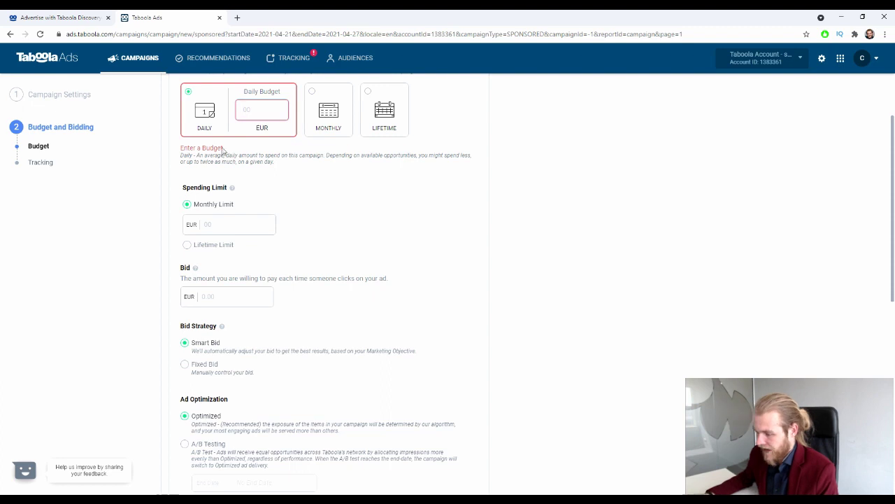
Step: Review the Spending Limit options and explanation that belong to the daily budget
{"action": "scroll", "coordinate": [209, 174], "scroll_direction": "down", "scroll_amount": 2}
{"action": "scroll", "coordinate": [263, 168], "scroll_direction": "up", "scroll_amount": 1}
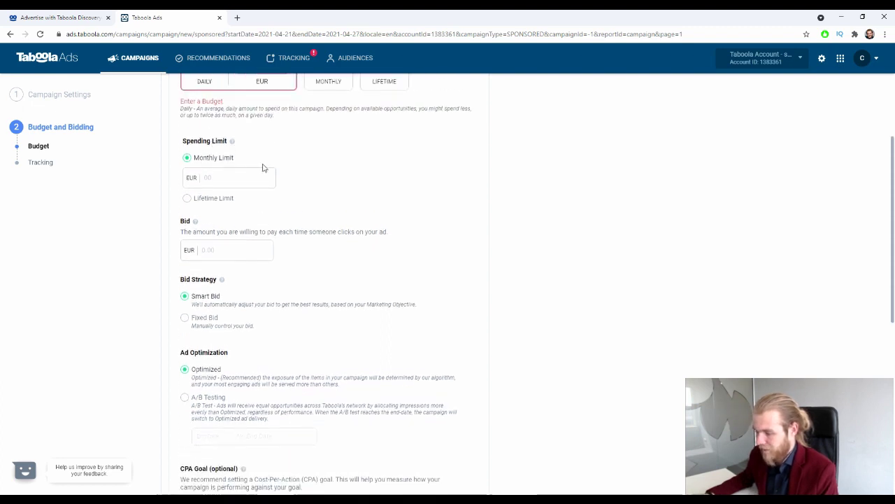
{"action": "scroll", "coordinate": [263, 168], "scroll_direction": "up", "scroll_amount": 1}
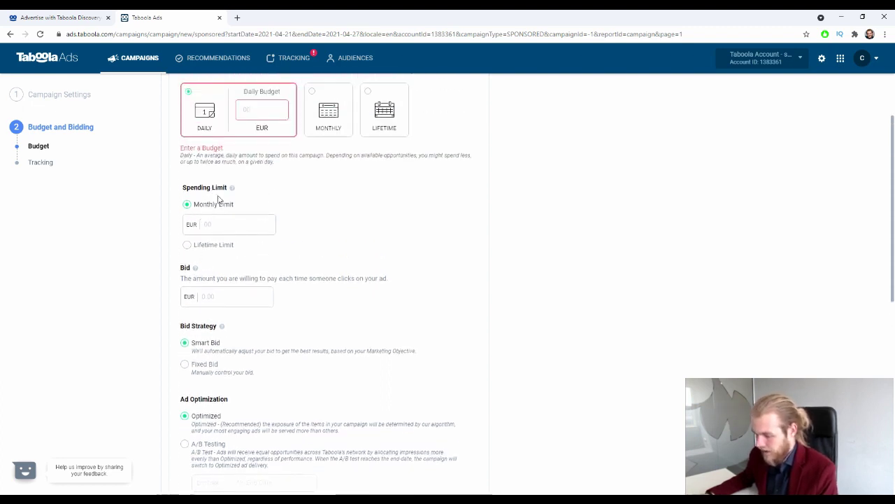
{"action": "scroll", "coordinate": [214, 209], "scroll_direction": "up", "scroll_amount": 2}
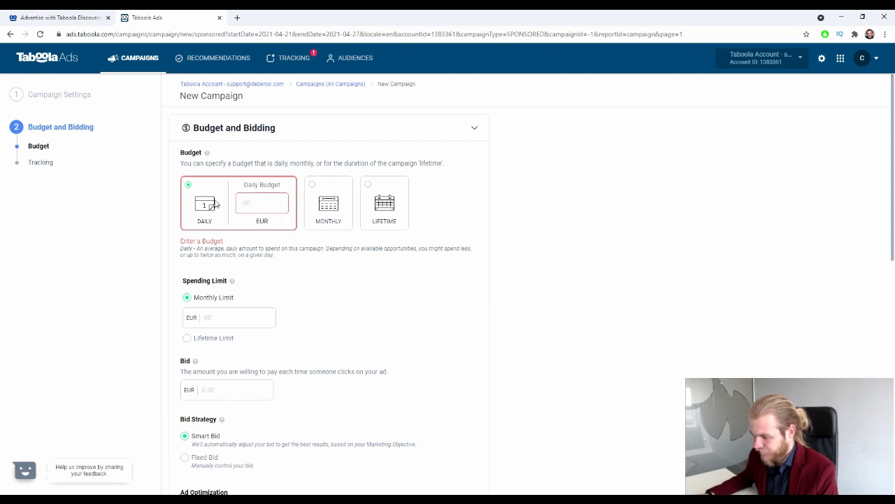
{"action": "scroll", "coordinate": [216, 203], "scroll_direction": "down", "scroll_amount": 1}
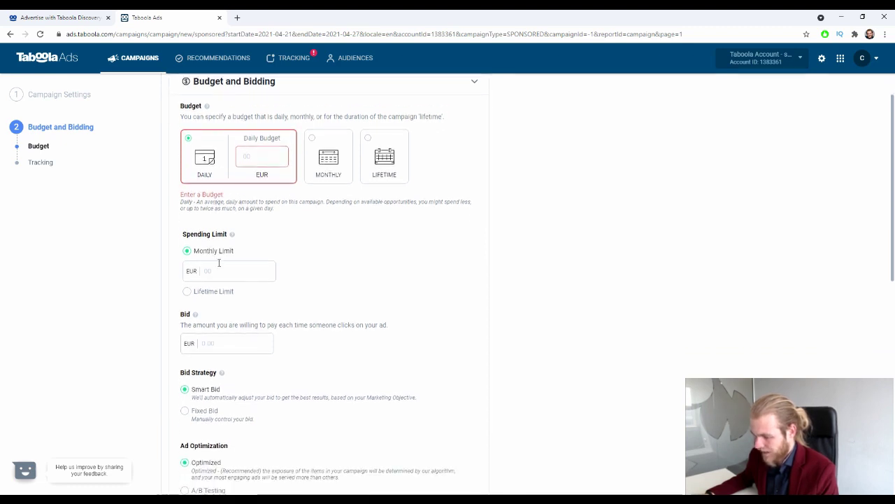
{"action": "mouse_move", "coordinate": [233, 235]}
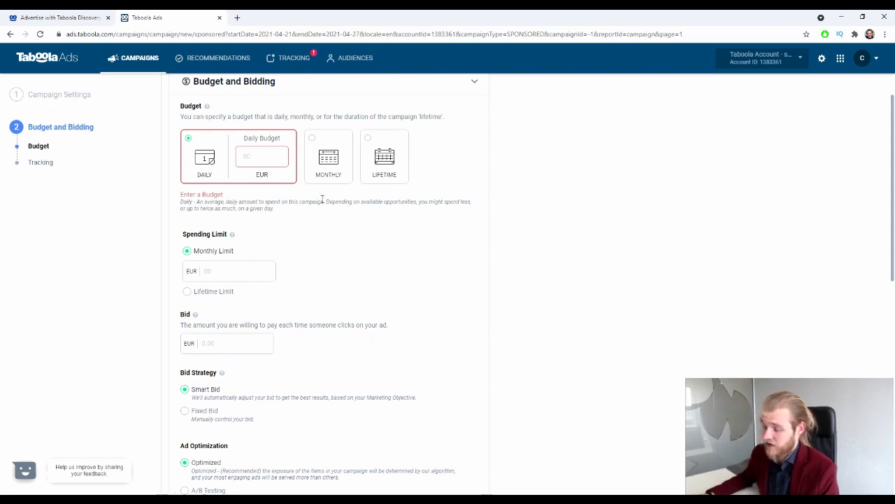
Step: Set the campaign's daily budget to 500 EUR
{"action": "left_click", "coordinate": [279, 159]}
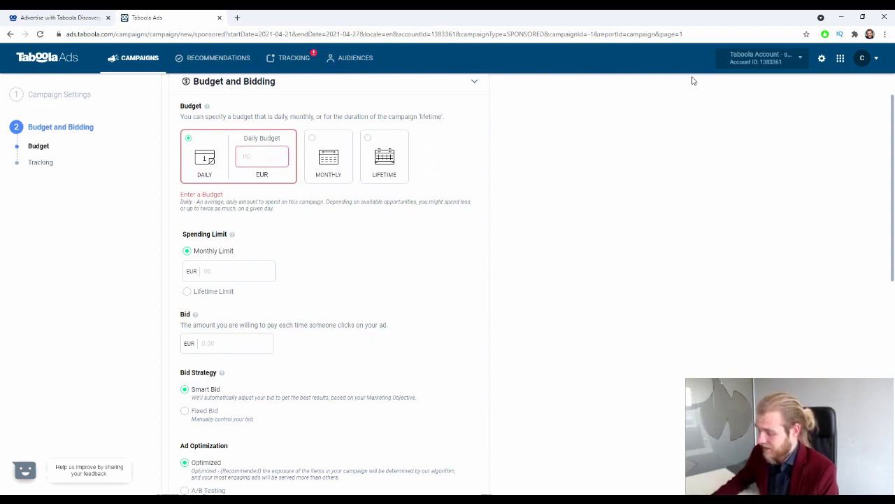
{"action": "type", "text": "500"}
{"action": "left_click", "coordinate": [707, 114]}
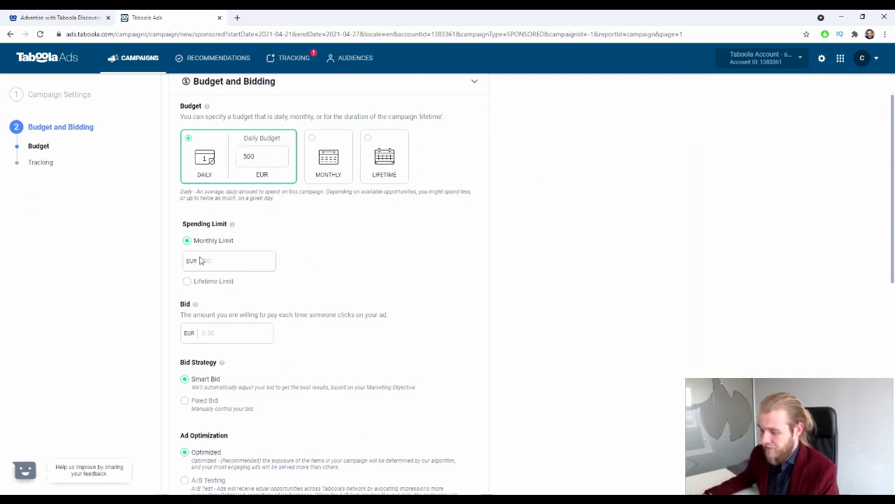
Step: Try the Lifetime Limit option for the spending limit and return to Monthly Limit
{"action": "left_click", "coordinate": [188, 281]}
{"action": "left_click", "coordinate": [219, 275]}
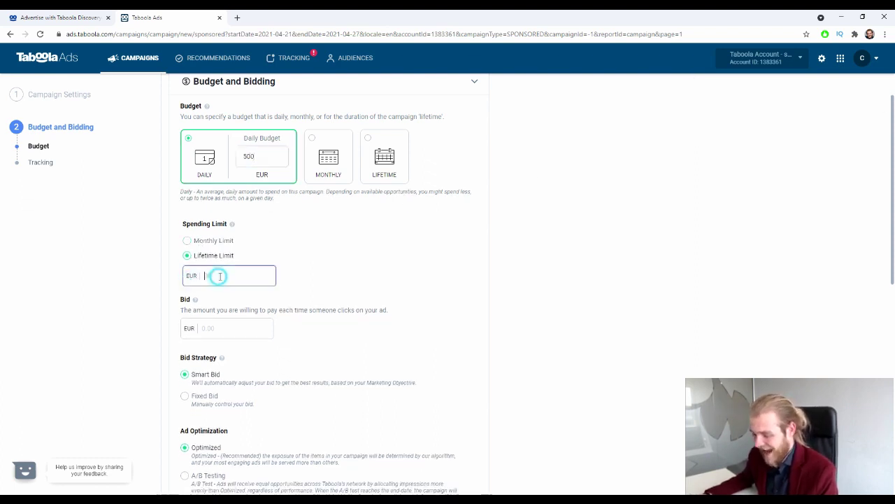
{"action": "left_click", "coordinate": [214, 240]}
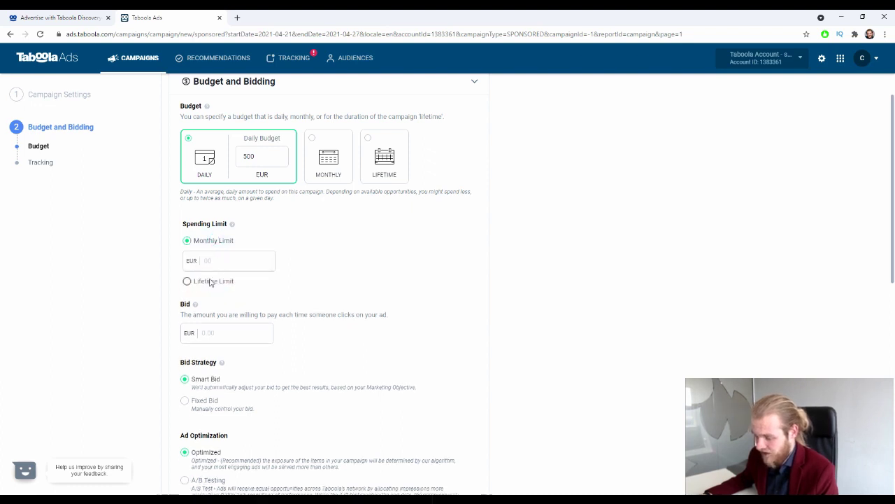
Step: Review the campaign's Spending Limit and Bid fields and the Smart Bid and Fixed Bid strategies
{"action": "scroll", "coordinate": [278, 209], "scroll_direction": "down", "scroll_amount": 2}
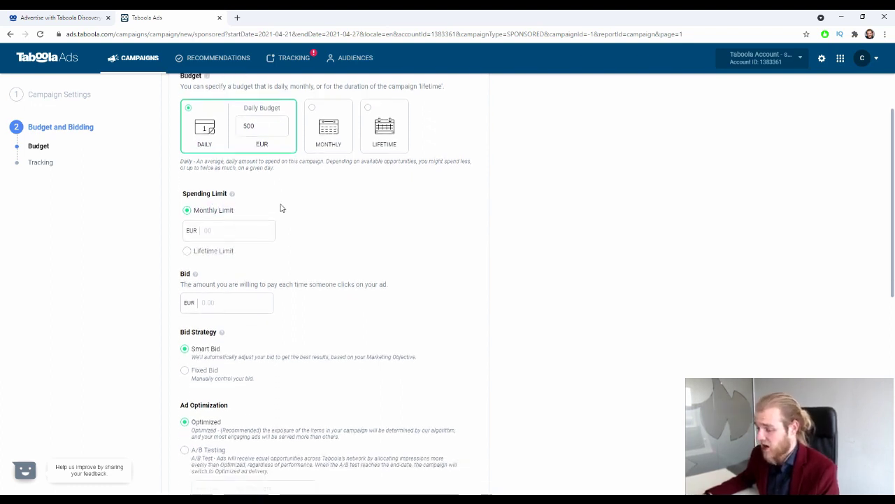
{"action": "scroll", "coordinate": [266, 207], "scroll_direction": "up", "scroll_amount": 1}
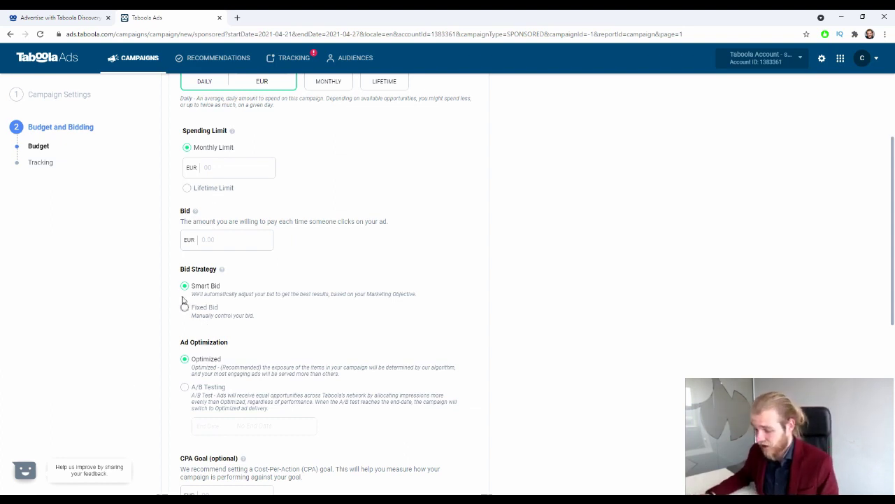
{"action": "left_click", "coordinate": [237, 243]}
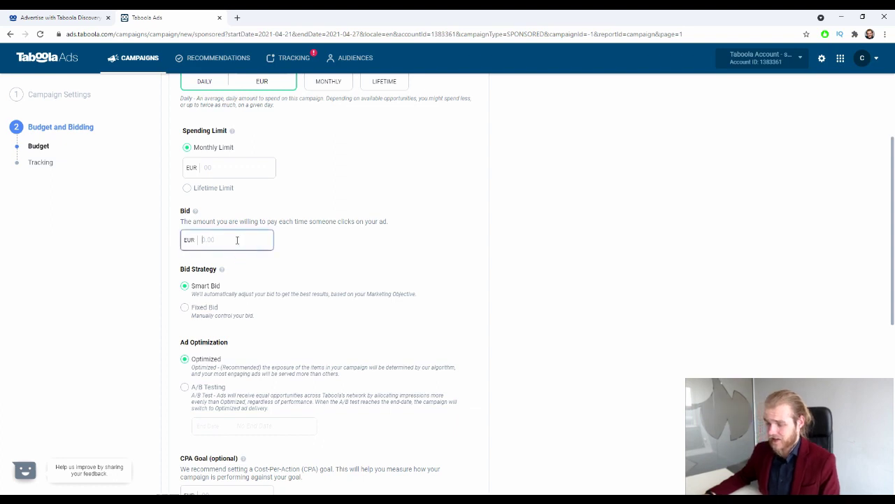
{"action": "scroll", "coordinate": [483, 231], "scroll_direction": "down", "scroll_amount": 1}
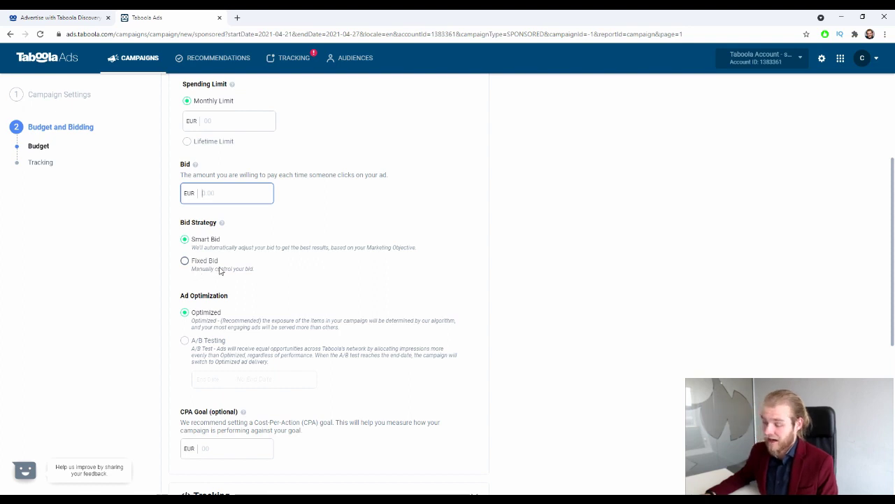
Step: Switch the campaign's ad optimization to A/B Testing with an end date of 08 May 2021
{"action": "scroll", "coordinate": [283, 268], "scroll_direction": "down", "scroll_amount": 2}
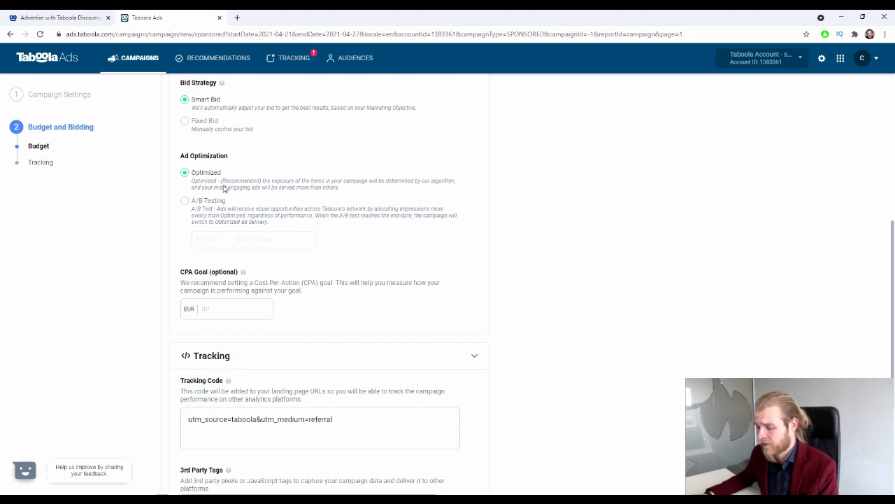
{"action": "left_click", "coordinate": [186, 202]}
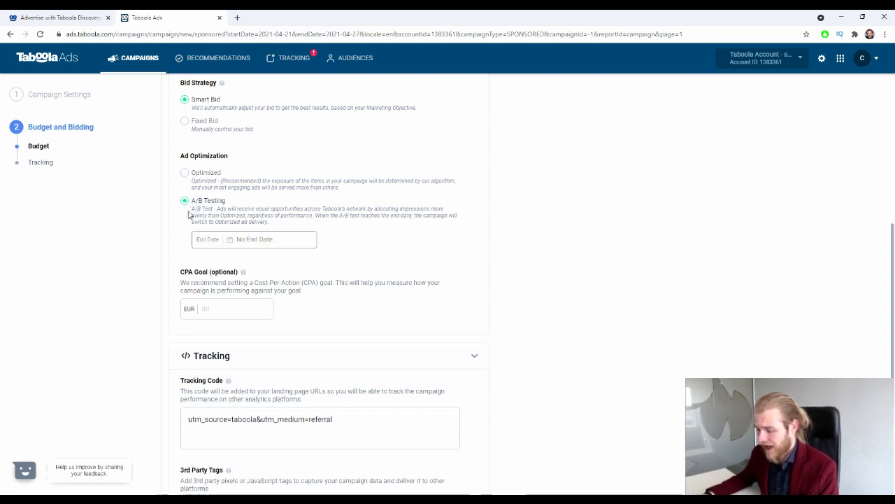
{"action": "left_click", "coordinate": [246, 232]}
{"action": "left_click", "coordinate": [199, 239]}
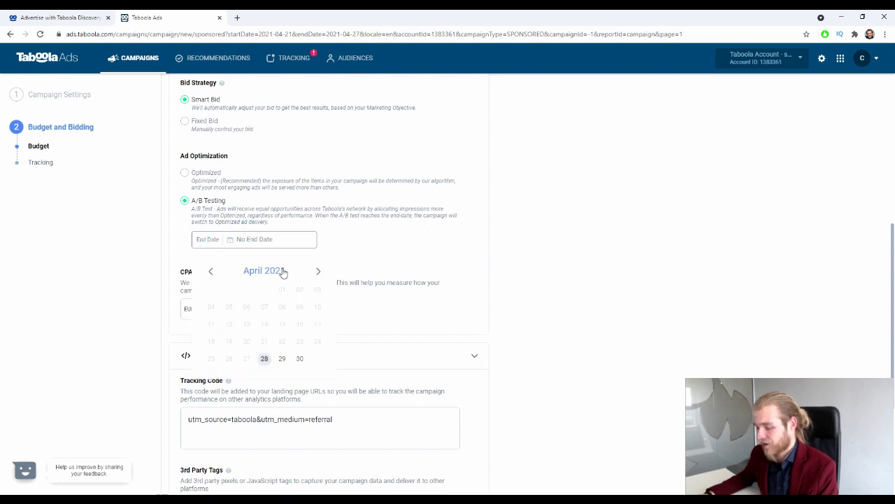
{"action": "left_click", "coordinate": [318, 271]}
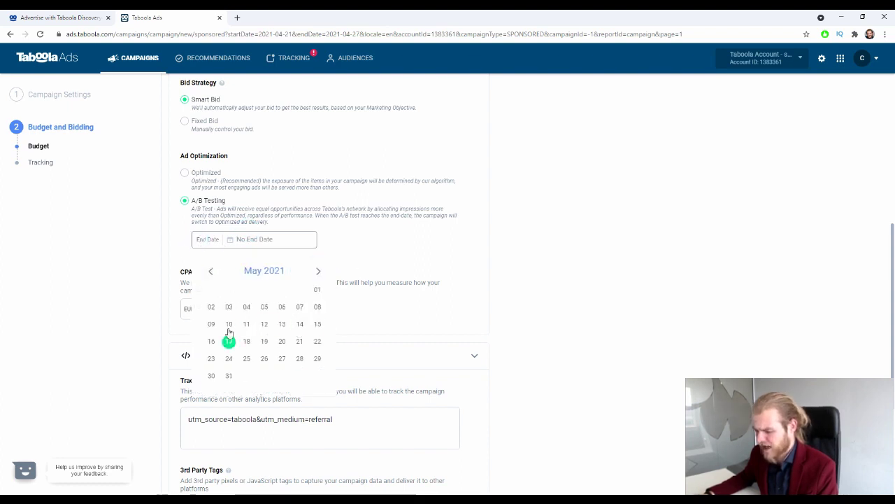
{"action": "left_click", "coordinate": [317, 306]}
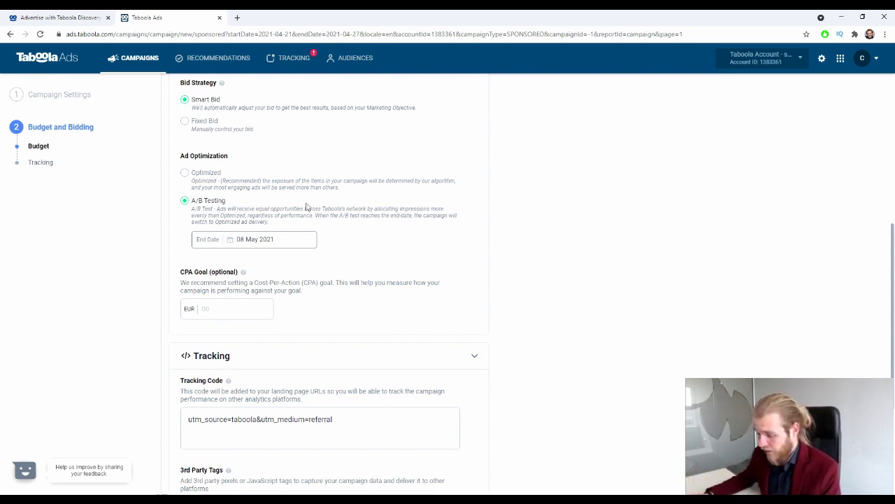
Step: Review the CPA goal, the tracking code's UTM parameters, the 3rd Party Tags and the Additional Requests field
{"action": "scroll", "coordinate": [404, 249], "scroll_direction": "down", "scroll_amount": 1}
{"action": "scroll", "coordinate": [403, 248], "scroll_direction": "down", "scroll_amount": 2}
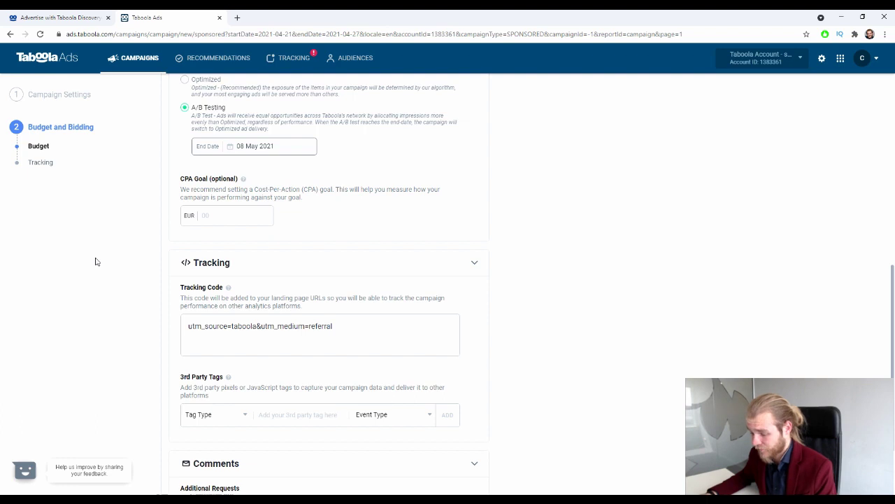
{"action": "scroll", "coordinate": [389, 303], "scroll_direction": "down", "scroll_amount": 2}
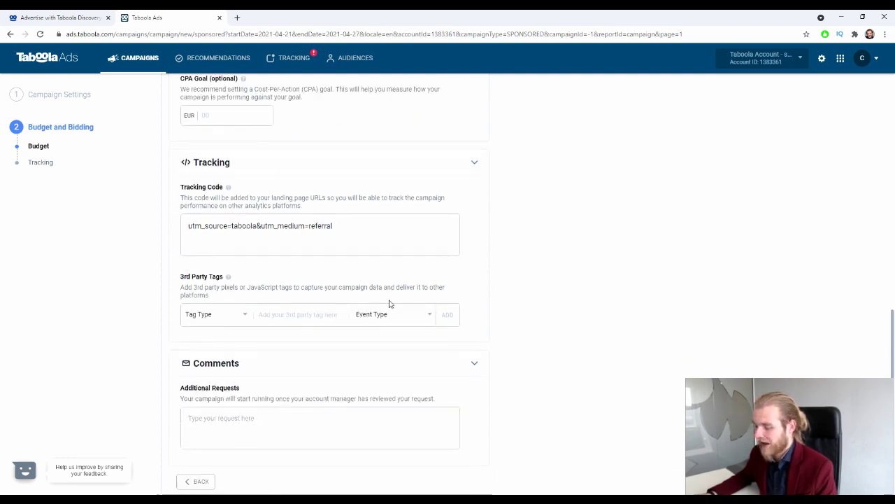
{"action": "left_click_drag", "start_coordinate": [375, 228], "coordinate": [106, 221]}
{"action": "left_click", "coordinate": [380, 241]}
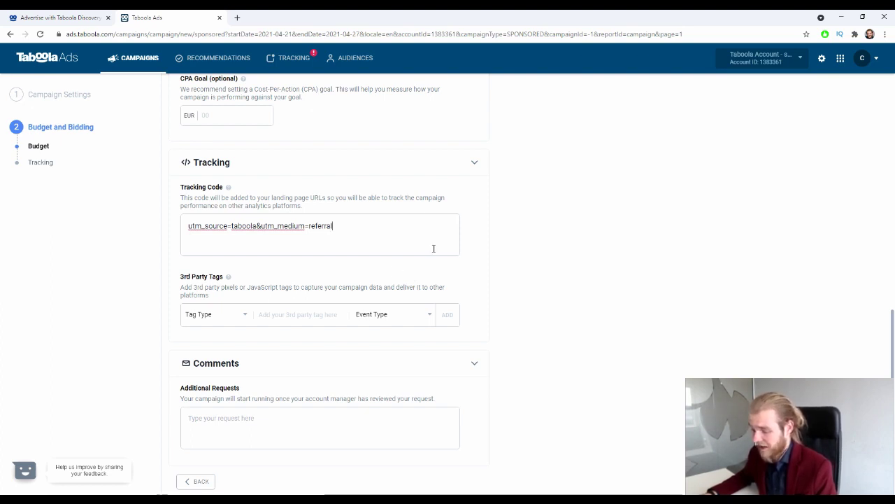
{"action": "left_click_drag", "start_coordinate": [388, 222], "coordinate": [155, 220]}
{"action": "left_click", "coordinate": [341, 216]}
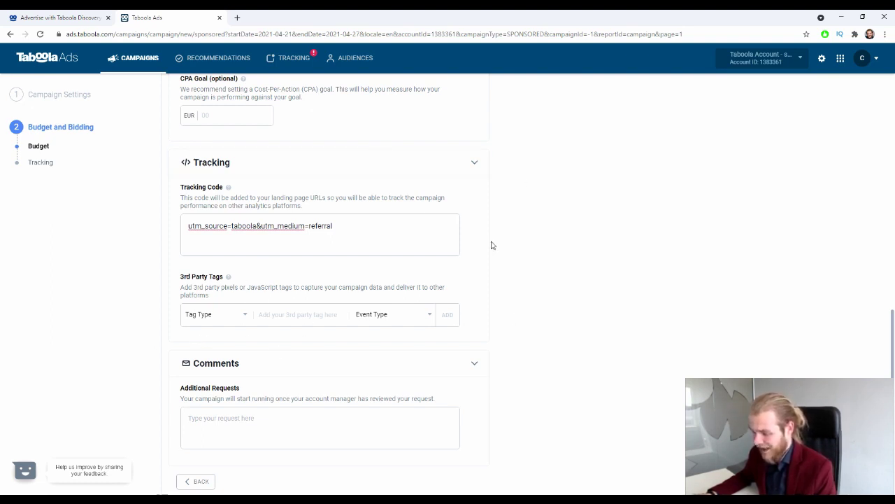
{"action": "left_click", "coordinate": [230, 434]}
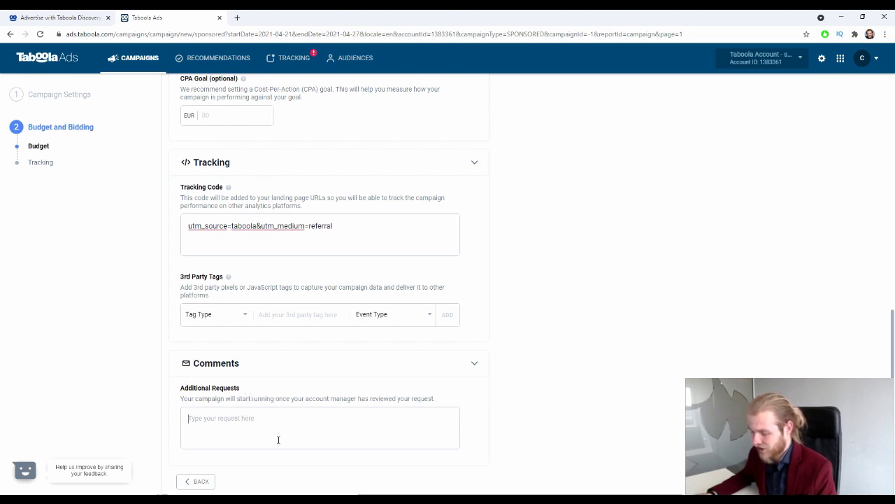
{"action": "left_click", "coordinate": [251, 429]}
{"action": "left_click", "coordinate": [619, 394]}
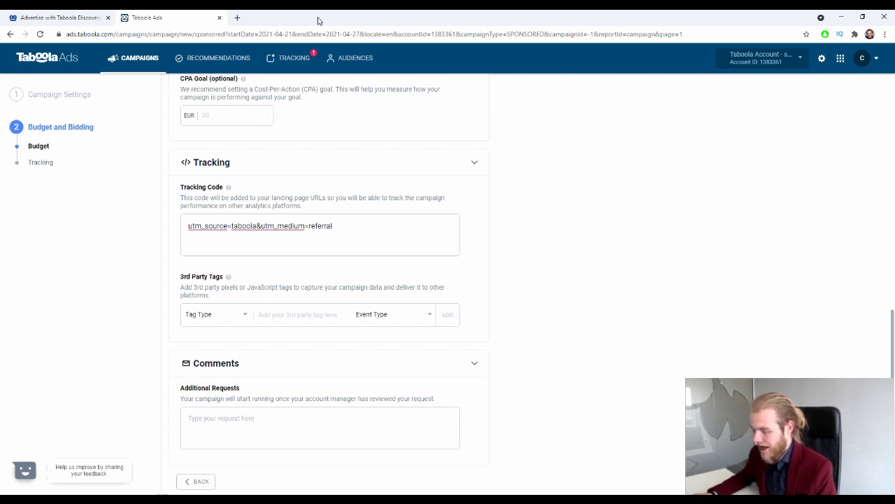
Step: Set the campaign's monthly spending limit to 2222 EUR
{"action": "scroll", "coordinate": [597, 306], "scroll_direction": "up", "scroll_amount": 3}
{"action": "scroll", "coordinate": [598, 306], "scroll_direction": "down", "scroll_amount": 3}
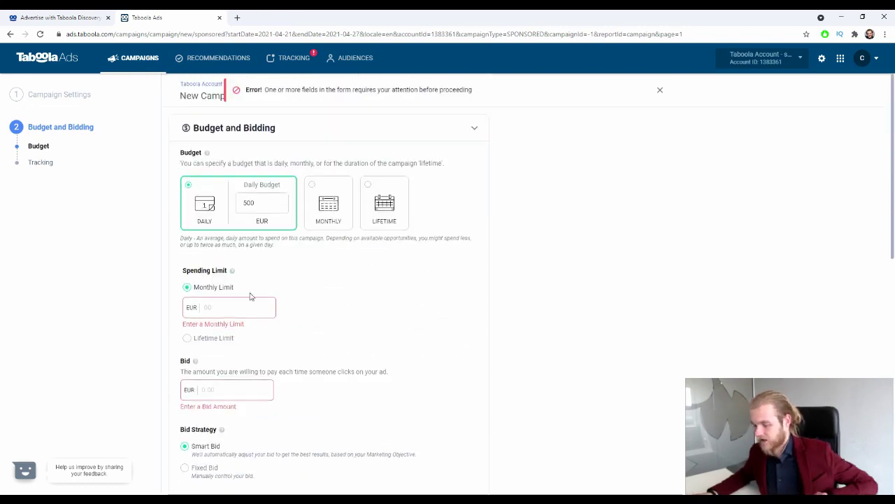
{"action": "left_click", "coordinate": [230, 314]}
{"action": "type", "text": "2"}
{"action": "left_click", "coordinate": [226, 316]}
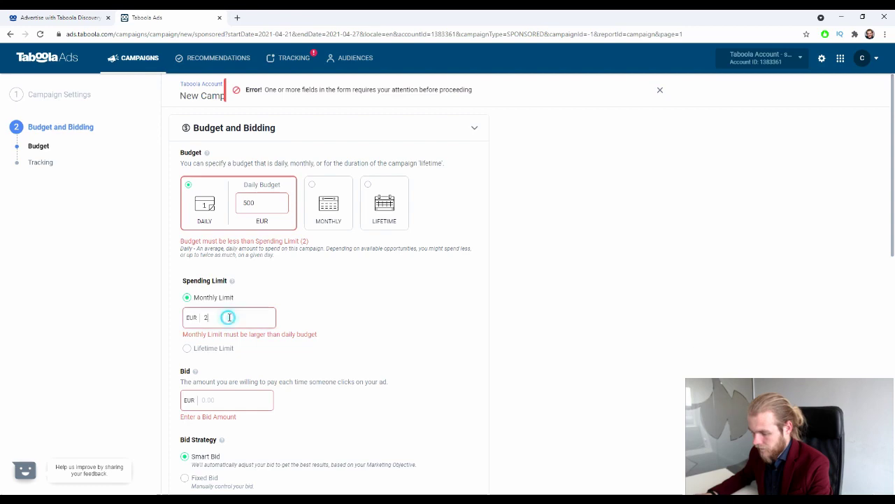
{"action": "type", "text": "222"}
{"action": "scroll", "coordinate": [363, 322], "scroll_direction": "down", "scroll_amount": 4}
{"action": "scroll", "coordinate": [286, 279], "scroll_direction": "up", "scroll_amount": 4}
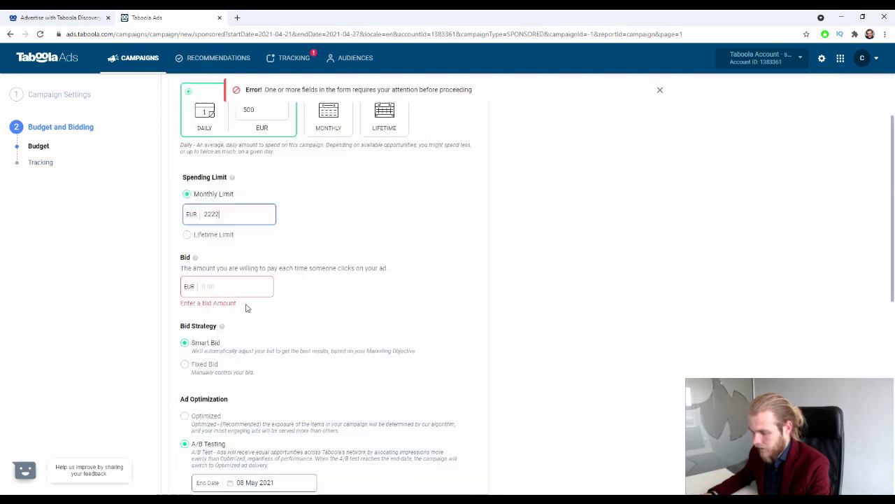
Step: Set the campaign's daily budget to 5 EUR and its monthly spending limit to 15 EUR
{"action": "left_click_drag", "start_coordinate": [237, 308], "coordinate": [67, 315]}
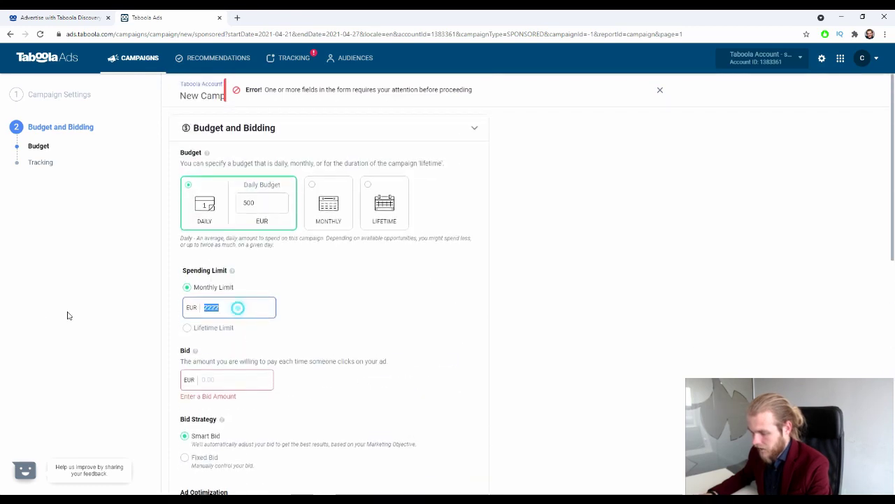
{"action": "double_click", "coordinate": [262, 204]}
{"action": "type", "text": "5"}
{"action": "double_click", "coordinate": [250, 296]}
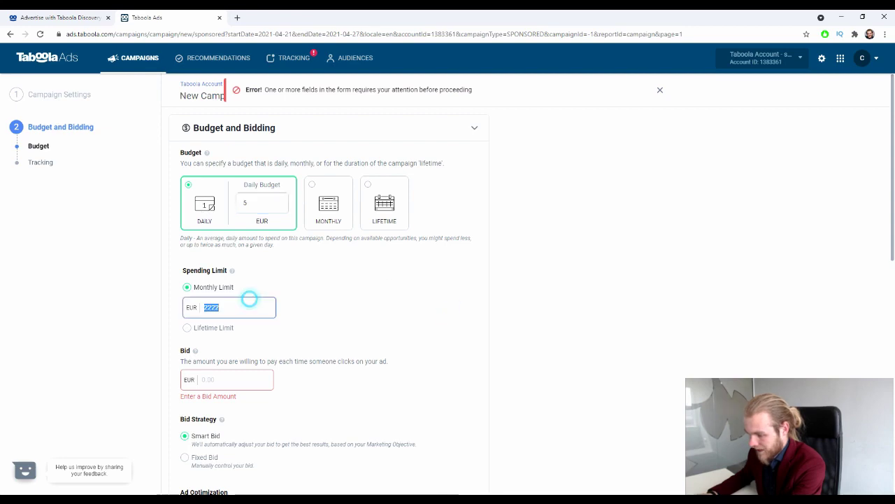
{"action": "type", "text": "10"}
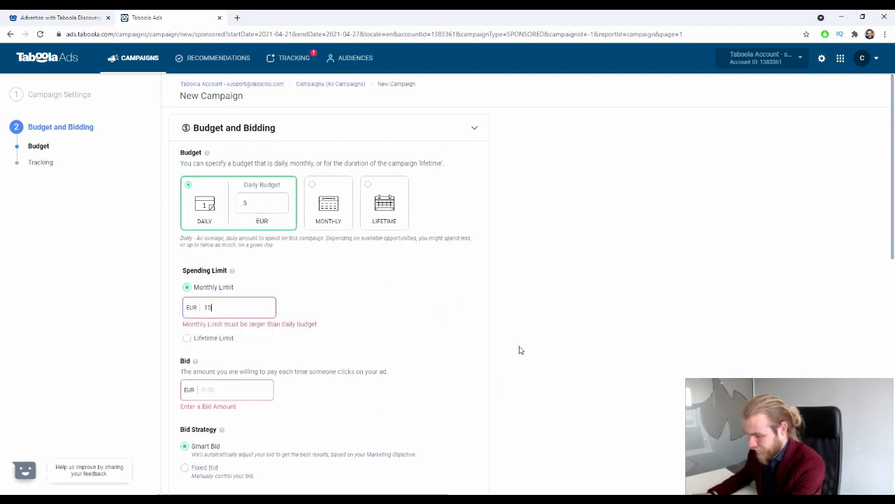
{"action": "scroll", "coordinate": [517, 347], "scroll_direction": "down", "scroll_amount": 8}
{"action": "scroll", "coordinate": [489, 329], "scroll_direction": "up", "scroll_amount": 8}
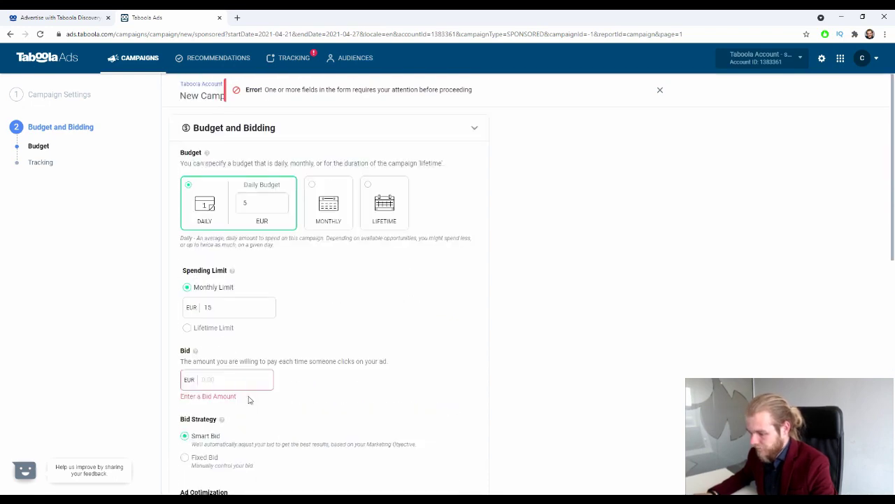
Step: Set the bid to 0.5 EUR, check the estimated daily clicks, and submit the campaign to continue to ad creation
{"action": "scroll", "coordinate": [273, 324], "scroll_direction": "down", "scroll_amount": 2}
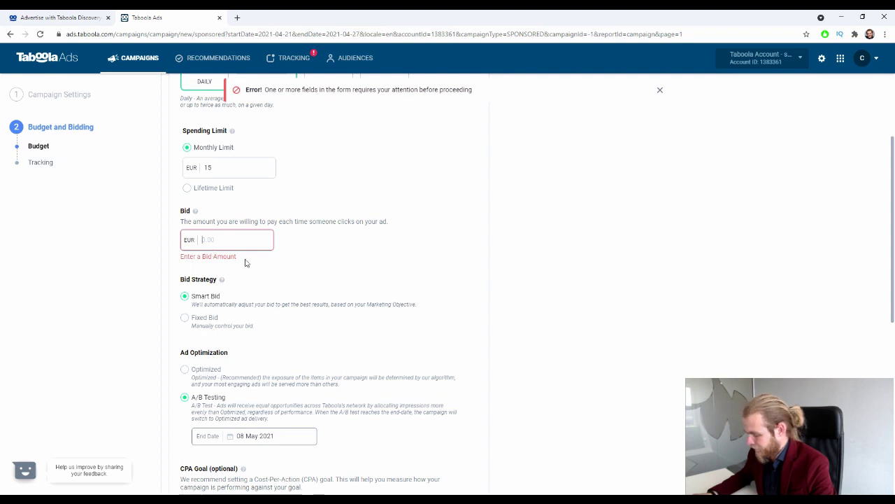
{"action": "type", "text": "0.5"}
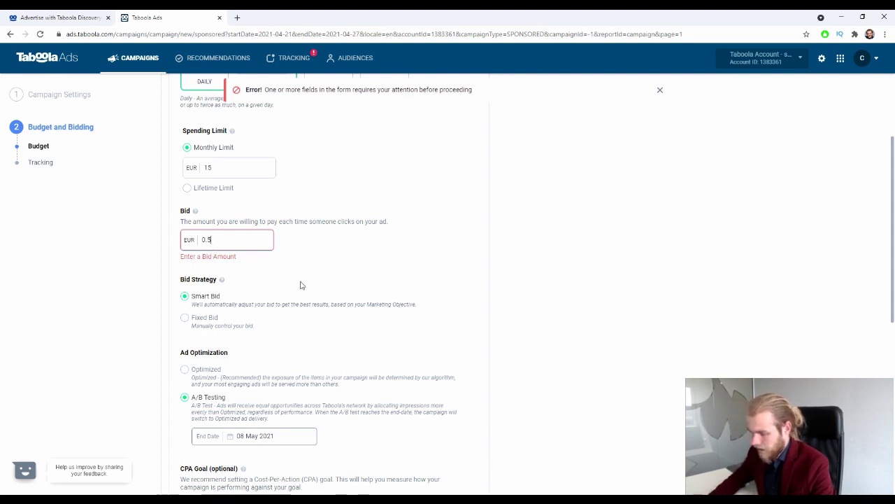
{"action": "left_click_drag", "start_coordinate": [201, 259], "coordinate": [279, 257]}
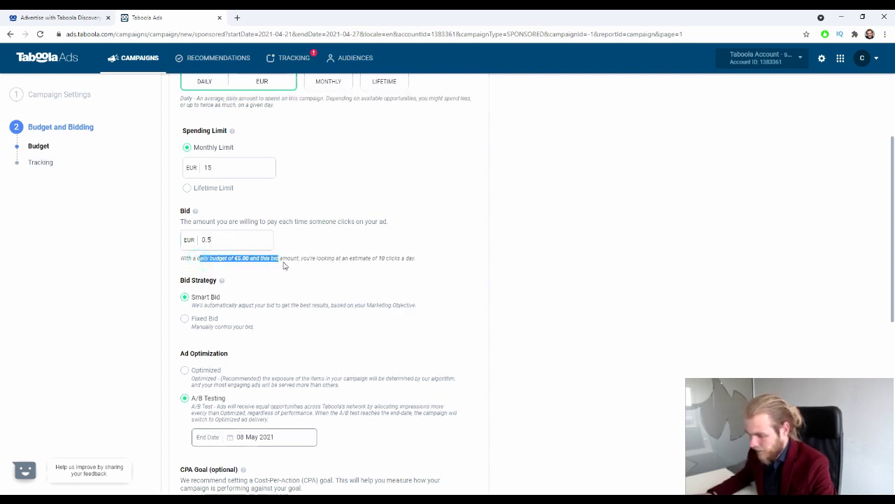
{"action": "left_click", "coordinate": [396, 258]}
{"action": "scroll", "coordinate": [605, 294], "scroll_direction": "down", "scroll_amount": 5}
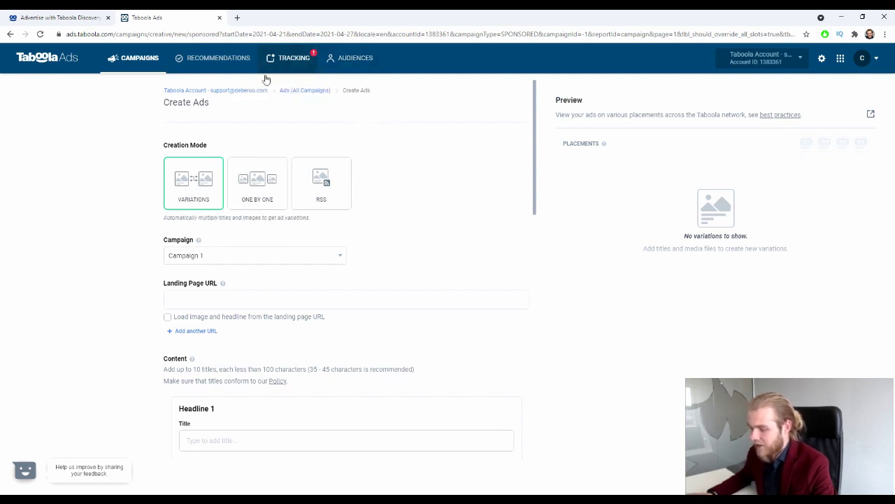
Step: Compare the One by One and RSS ad creation modes and return to Variations
{"action": "left_click", "coordinate": [167, 103]}
{"action": "left_click_drag", "start_coordinate": [168, 103], "coordinate": [287, 120]}
{"action": "left_click", "coordinate": [287, 120]}
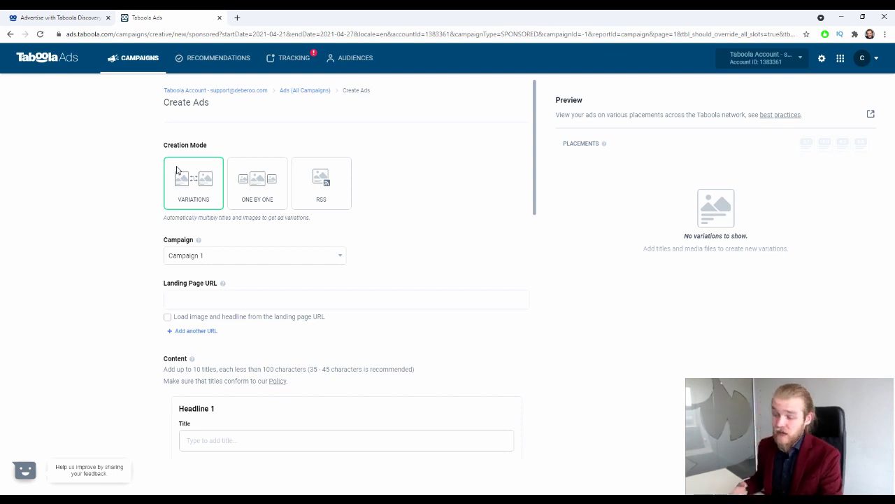
{"action": "left_click", "coordinate": [251, 180]}
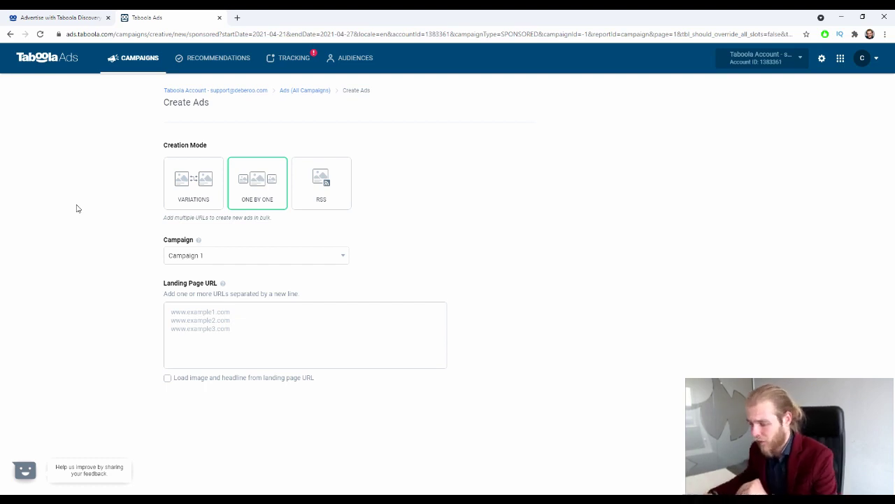
{"action": "left_click", "coordinate": [326, 176]}
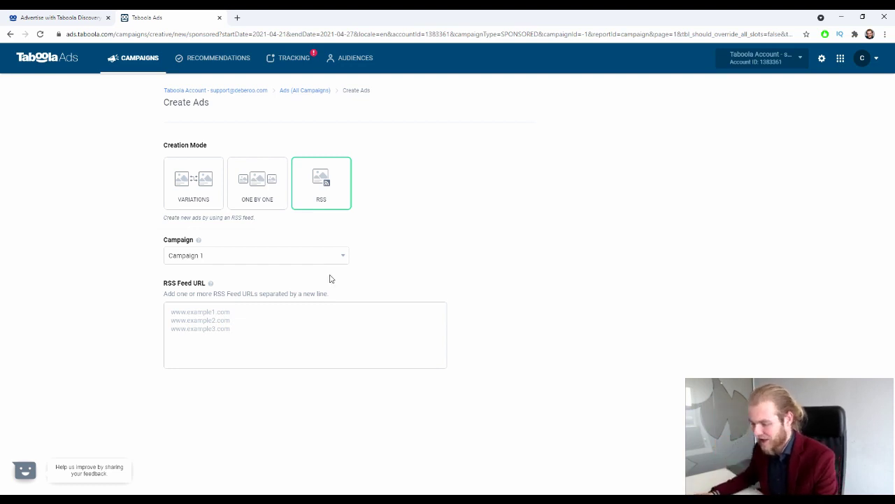
{"action": "left_click", "coordinate": [196, 180]}
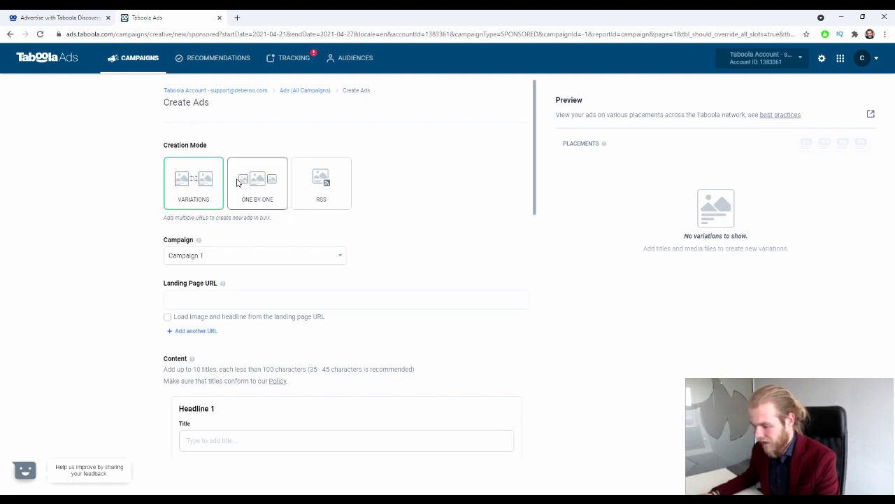
{"action": "scroll", "coordinate": [409, 182], "scroll_direction": "down", "scroll_amount": 1}
{"action": "scroll", "coordinate": [408, 182], "scroll_direction": "up", "scroll_amount": 1}
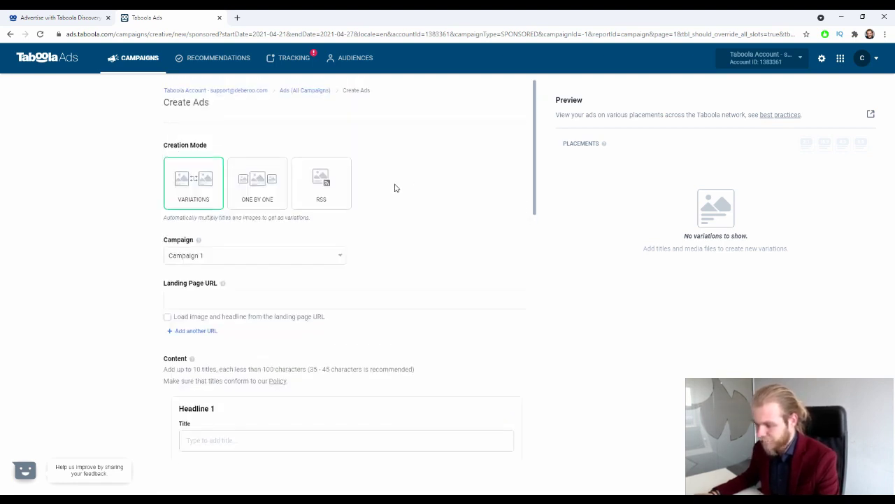
Step: Keep Campaign 1 as the ads' campaign and enter CAMPAIGNURL.com/ as the landing page URL
{"action": "left_click", "coordinate": [196, 258]}
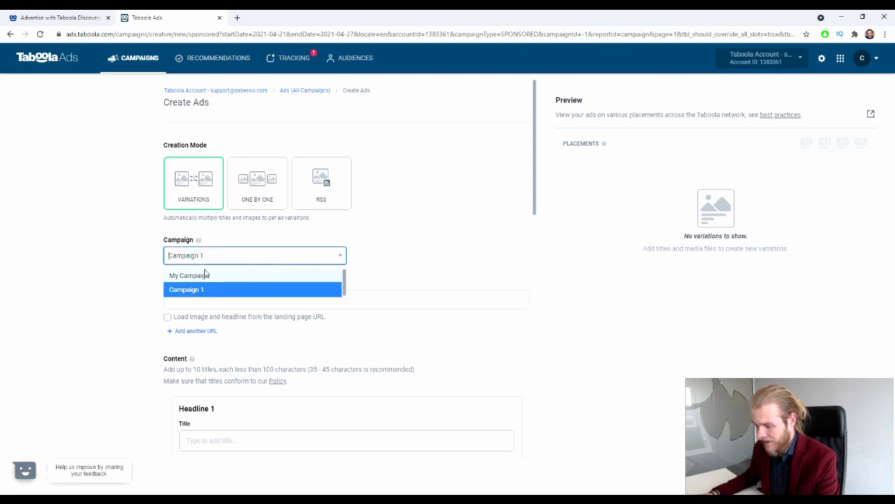
{"action": "left_click", "coordinate": [60, 269]}
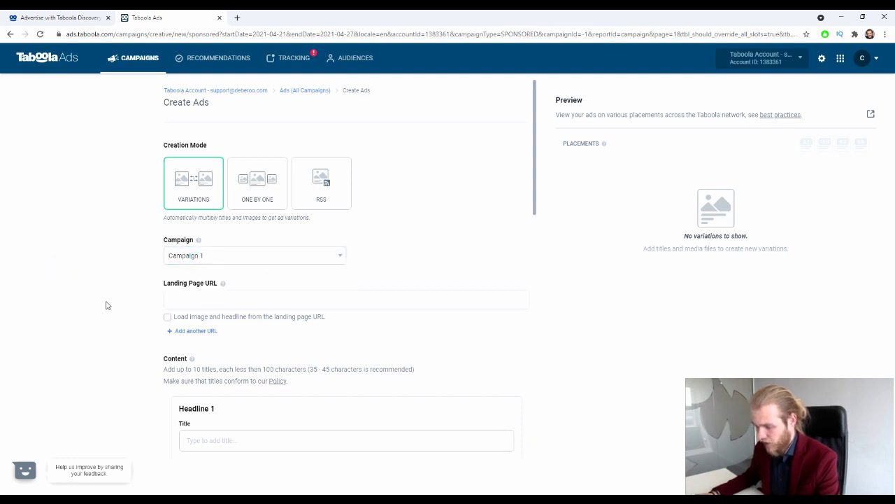
{"action": "left_click", "coordinate": [226, 298]}
{"action": "scroll", "coordinate": [221, 287], "scroll_direction": "down", "scroll_amount": 2}
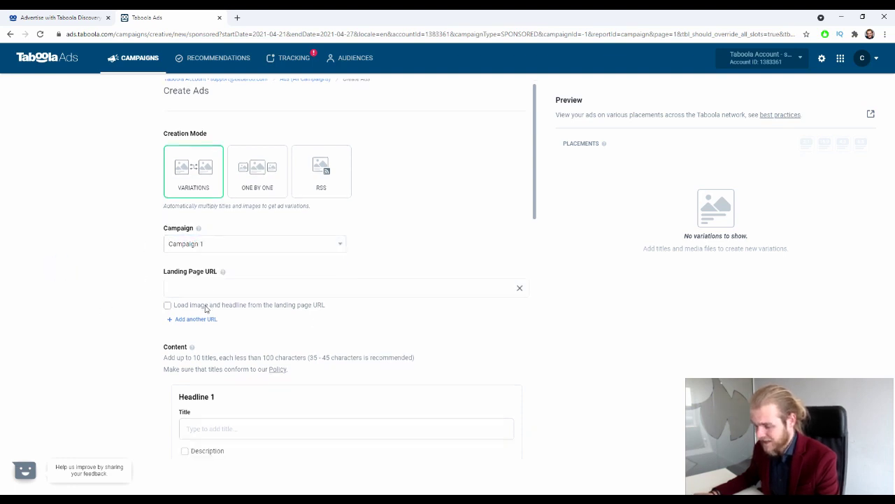
{"action": "left_click", "coordinate": [215, 152]}
{"action": "left_click", "coordinate": [672, 150]}
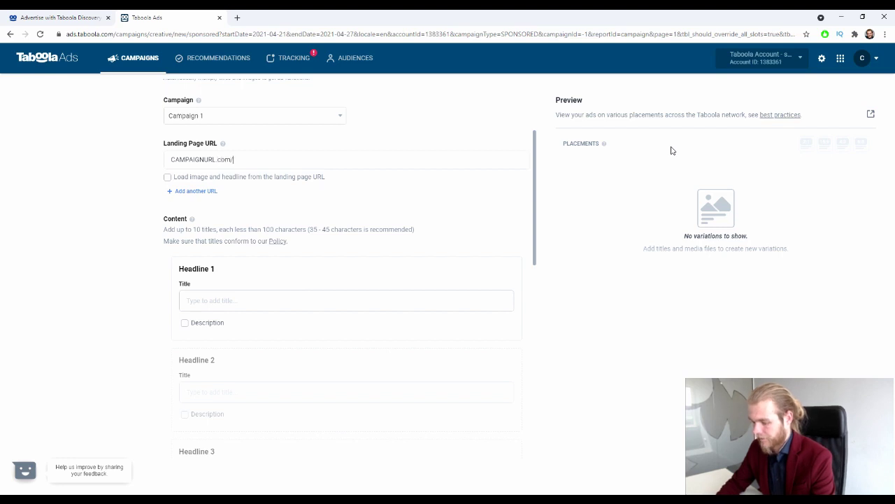
Step: Try to load the image and headline from the CAMPAIGNURL.com/ landing page
{"action": "left_click", "coordinate": [105, 218]}
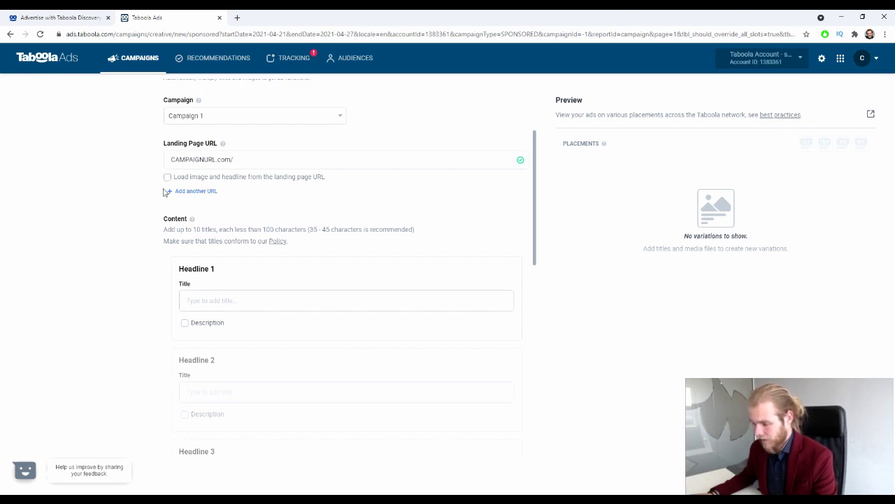
{"action": "left_click", "coordinate": [289, 177]}
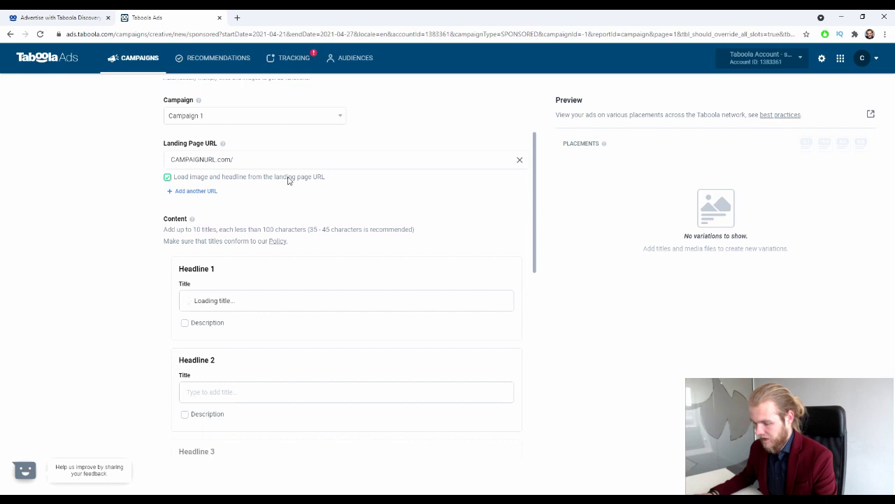
{"action": "left_click", "coordinate": [288, 180]}
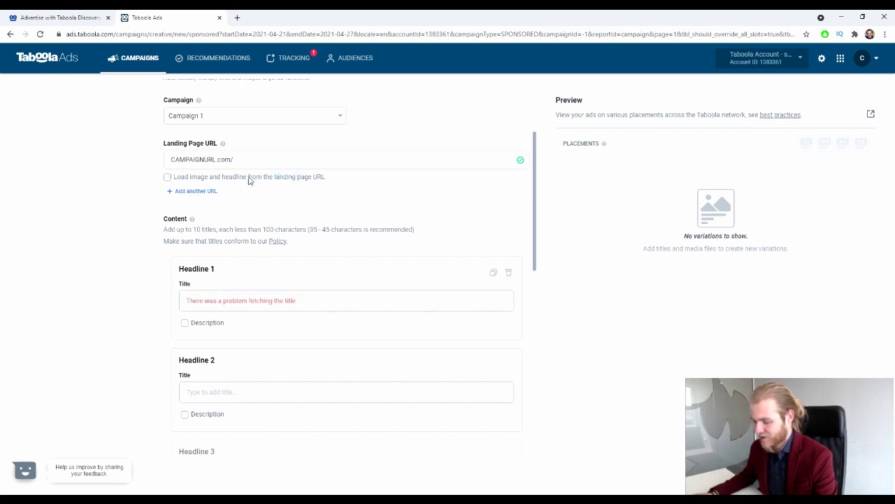
Step: Change the landing page URL to deberoo.com/ and load the image and headline from it
{"action": "double_click", "coordinate": [214, 157]}
{"action": "type", "text": "d"}
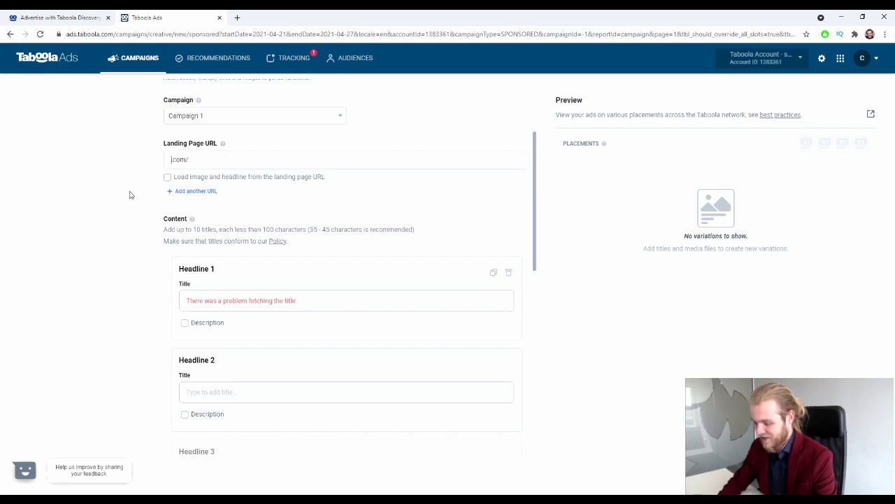
{"action": "type", "text": "eberoo"}
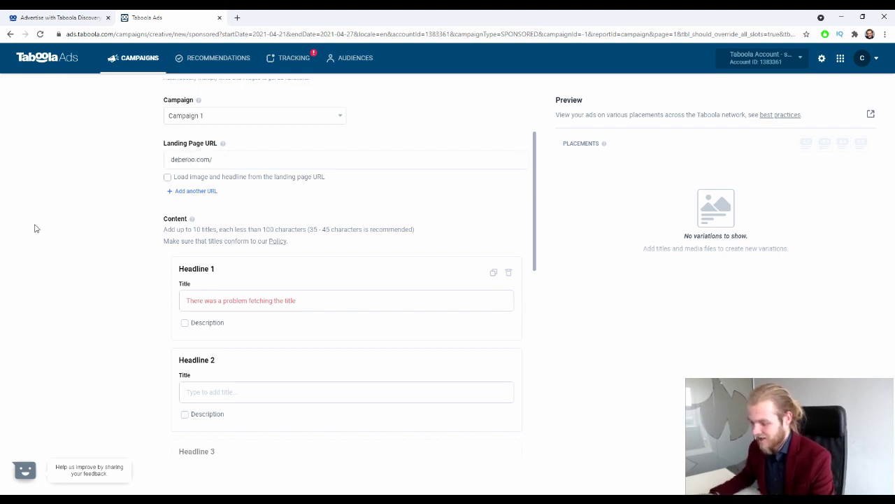
{"action": "left_click", "coordinate": [19, 227]}
{"action": "left_click", "coordinate": [194, 177]}
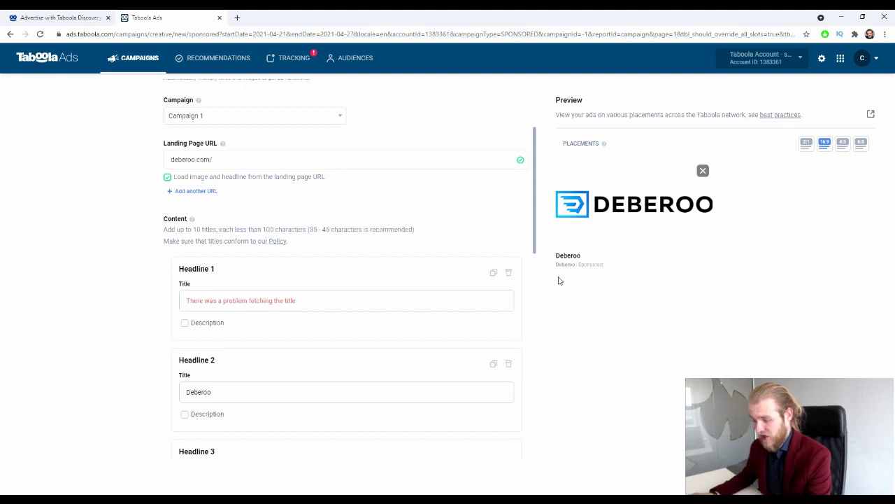
Step: Check the loaded headlines and media, and turn off loading the image and headline from the landing page URL
{"action": "scroll", "coordinate": [371, 393], "scroll_direction": "down", "scroll_amount": 10}
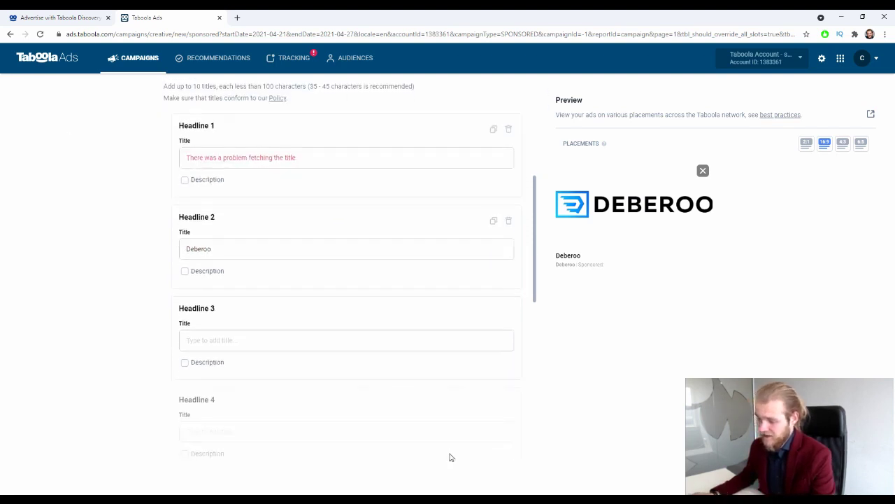
{"action": "scroll", "coordinate": [302, 247], "scroll_direction": "up", "scroll_amount": 10}
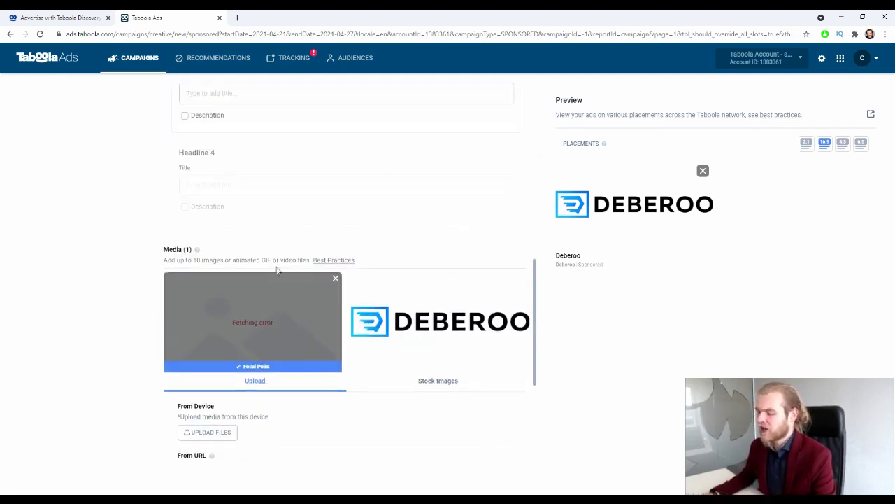
{"action": "scroll", "coordinate": [272, 234], "scroll_direction": "down", "scroll_amount": 4}
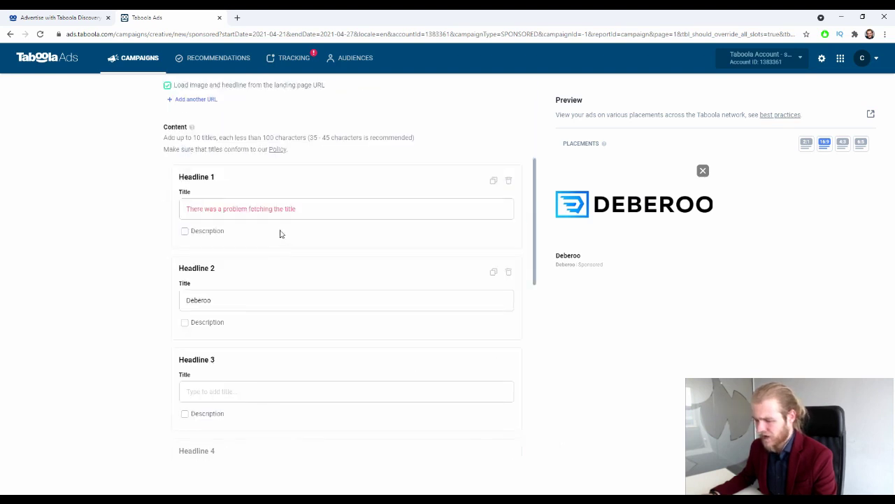
{"action": "scroll", "coordinate": [287, 231], "scroll_direction": "up", "scroll_amount": 2}
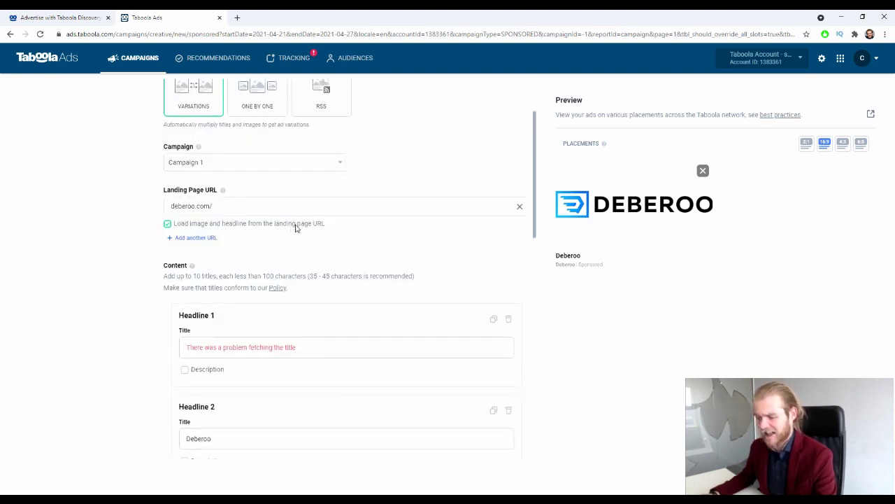
{"action": "left_click", "coordinate": [295, 227]}
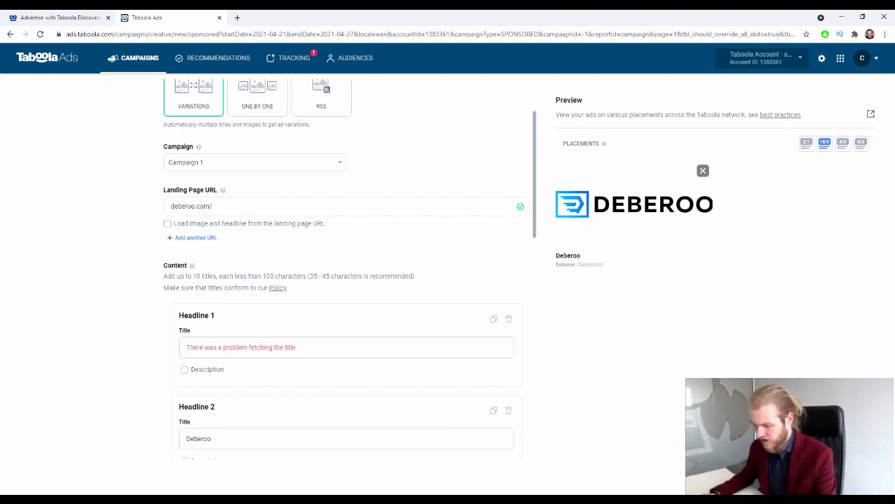
Step: Delete the first headline entry, whose title could not be fetched
{"action": "scroll", "coordinate": [230, 224], "scroll_direction": "down", "scroll_amount": 2}
{"action": "left_click", "coordinate": [232, 201]}
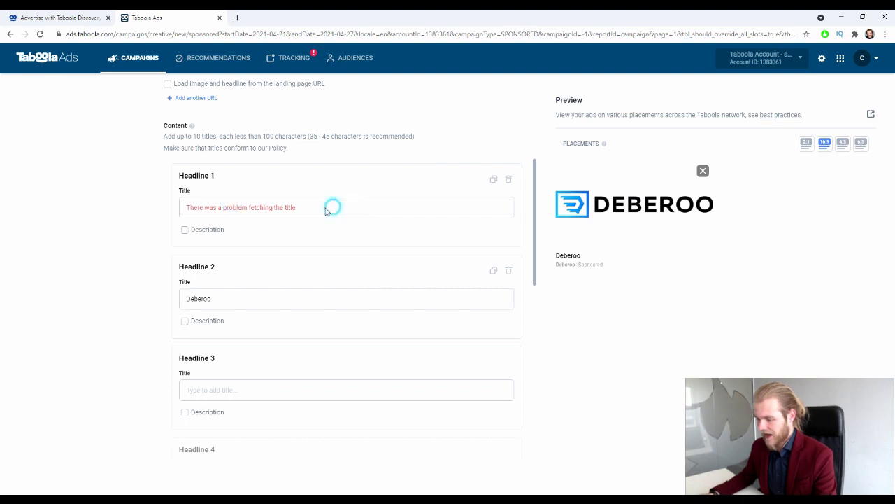
{"action": "left_click_drag", "start_coordinate": [325, 211], "coordinate": [186, 210]}
{"action": "left_click", "coordinate": [325, 213]}
{"action": "left_click", "coordinate": [305, 212]}
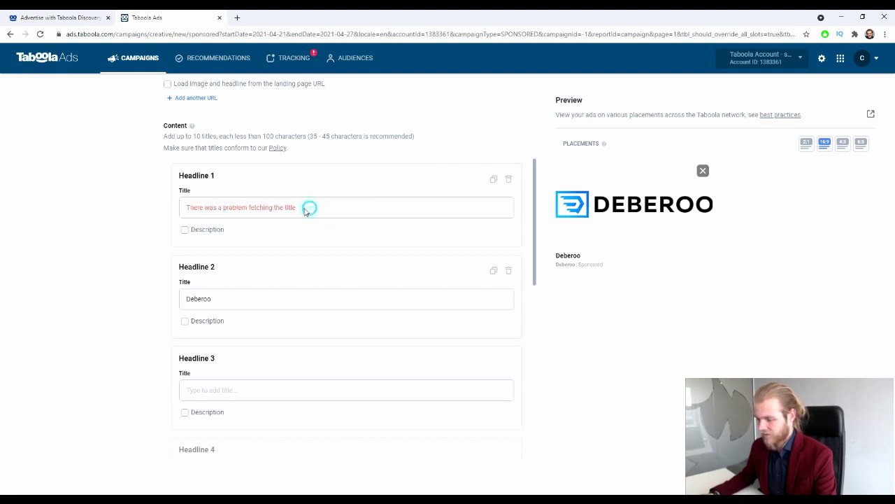
{"action": "left_click_drag", "start_coordinate": [306, 212], "coordinate": [174, 215]}
{"action": "left_click", "coordinate": [388, 220]}
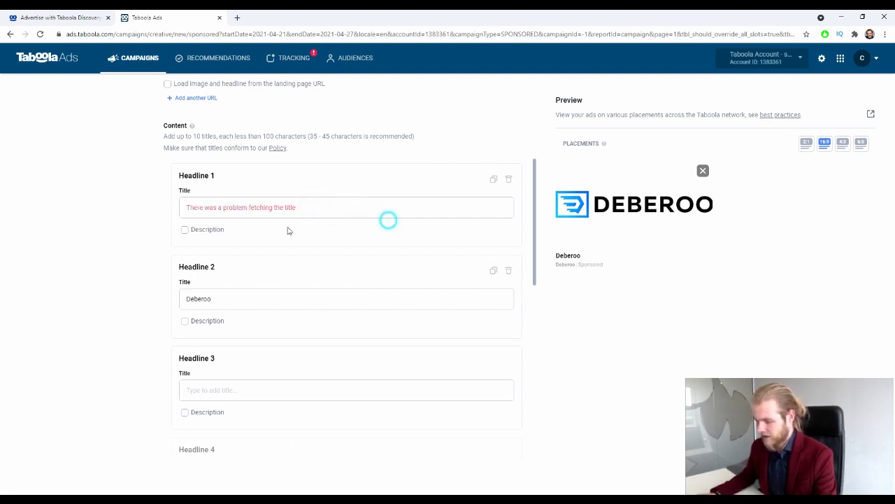
{"action": "left_click", "coordinate": [217, 210]}
{"action": "left_click", "coordinate": [225, 208]}
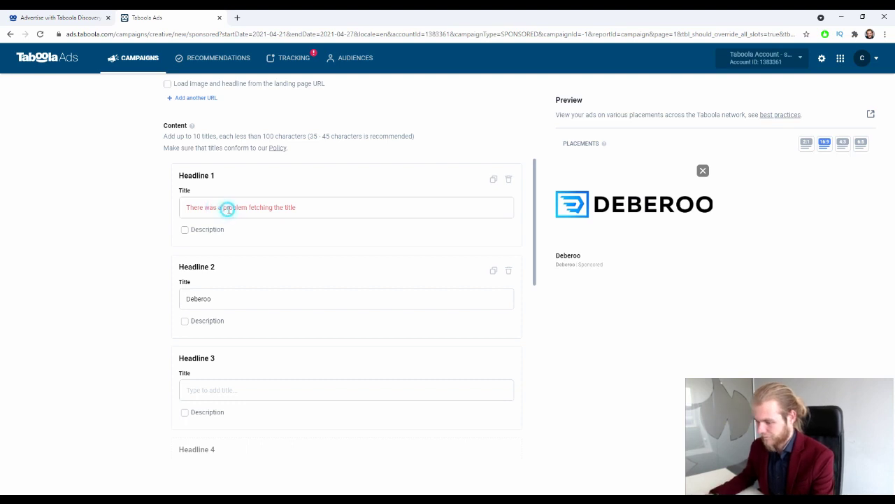
{"action": "left_click", "coordinate": [280, 207]}
{"action": "left_click", "coordinate": [510, 180]}
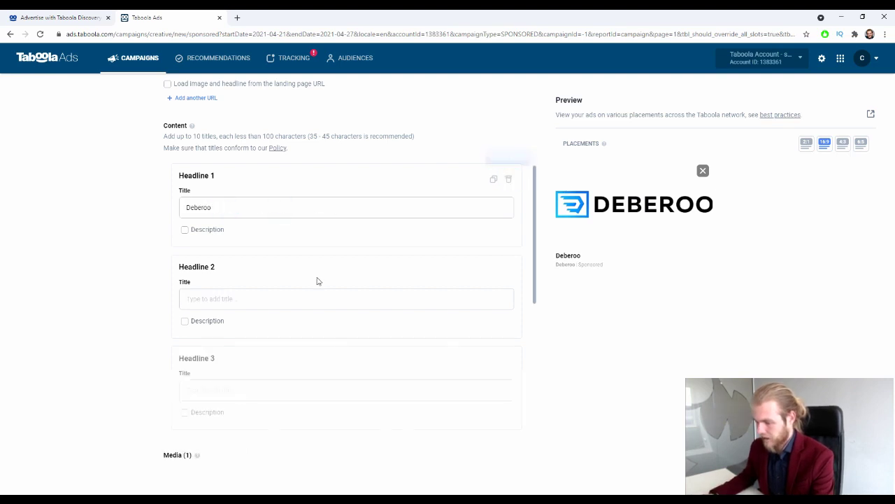
Step: Title the first two headlines "Headline 1" and "Headline 2"
{"action": "left_click_drag", "start_coordinate": [256, 208], "coordinate": [31, 210]}
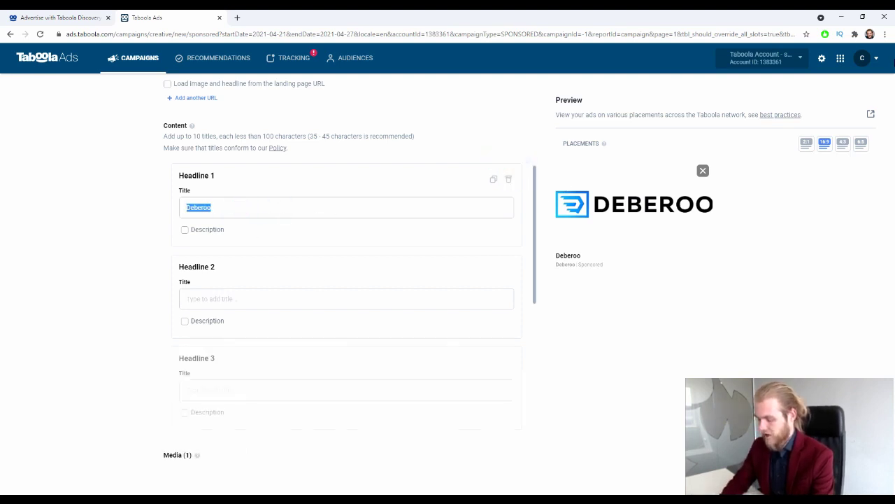
{"action": "type", "text": "Headline 1"}
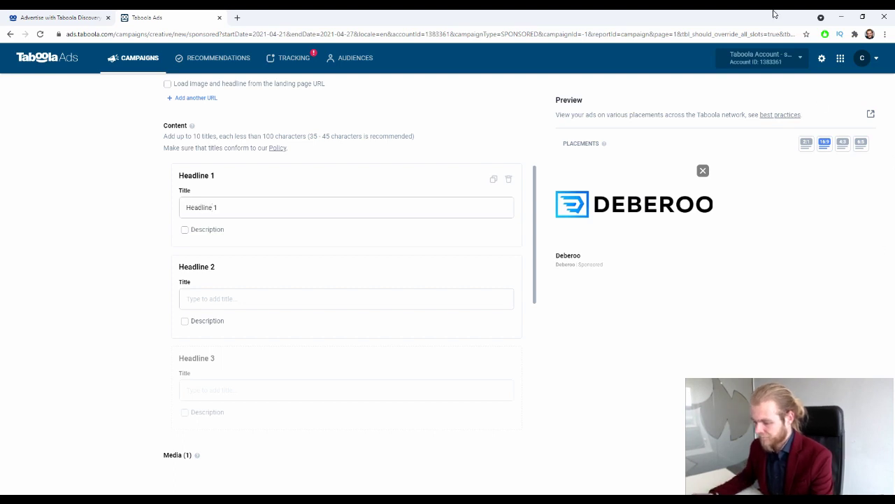
{"action": "left_click", "coordinate": [263, 301]}
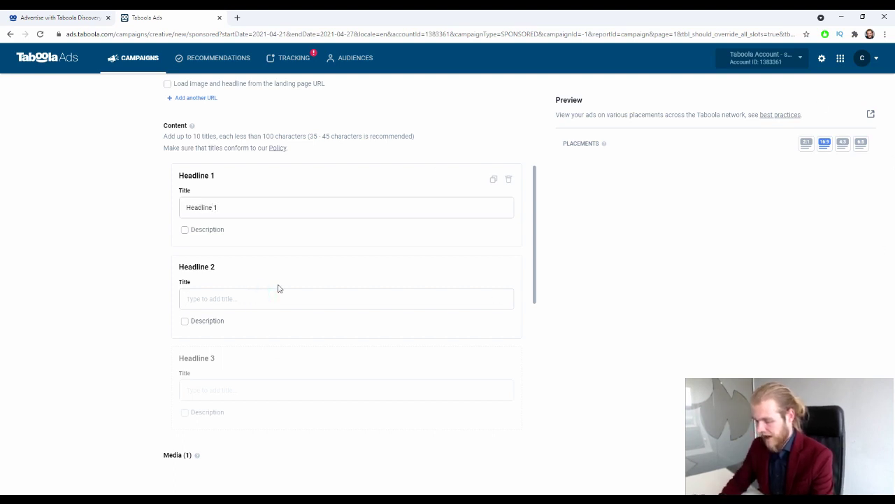
{"action": "type", "text": "Headline 2"}
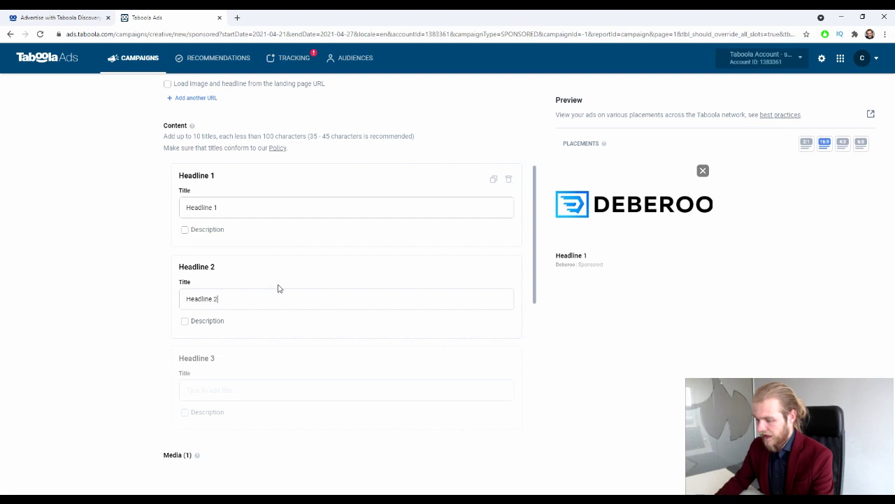
{"action": "left_click", "coordinate": [10, 427]}
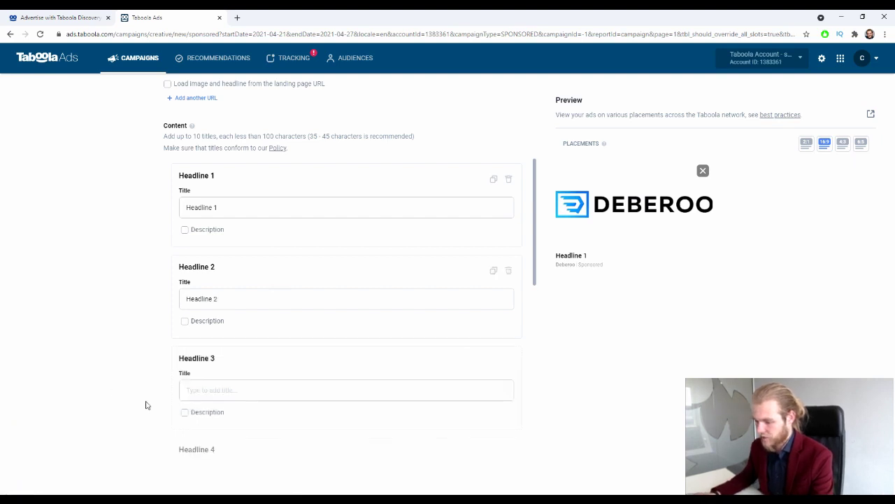
Step: Examine the content guidelines for the maximum and recommended title lengths
{"action": "scroll", "coordinate": [199, 294], "scroll_direction": "down", "scroll_amount": 2}
{"action": "scroll", "coordinate": [259, 163], "scroll_direction": "up", "scroll_amount": 3}
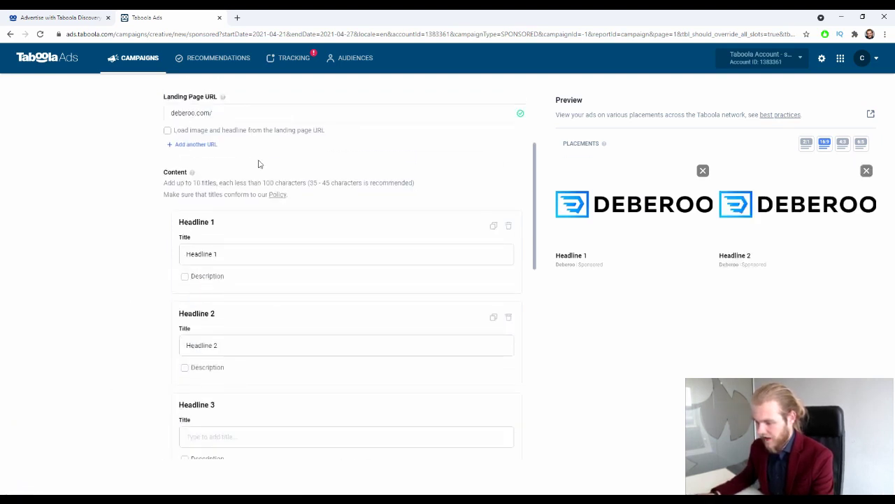
{"action": "left_click_drag", "start_coordinate": [268, 181], "coordinate": [354, 182]}
{"action": "left_click", "coordinate": [7, 220]}
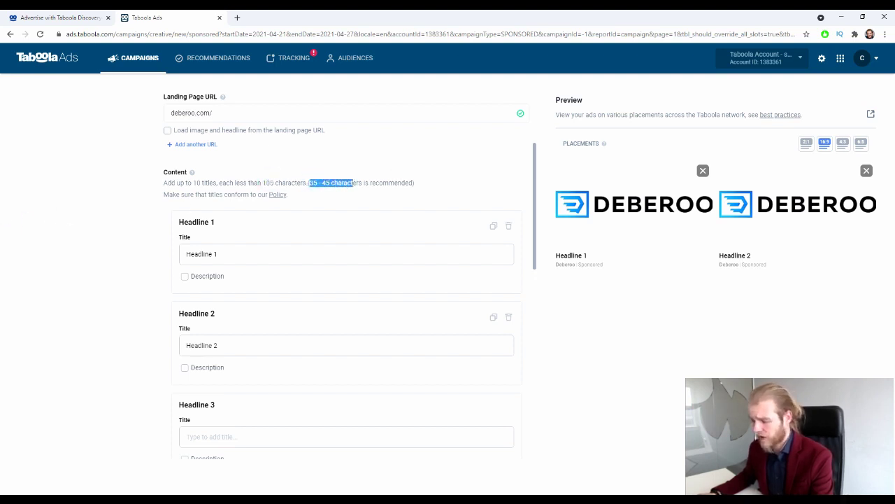
{"action": "left_click", "coordinate": [81, 241]}
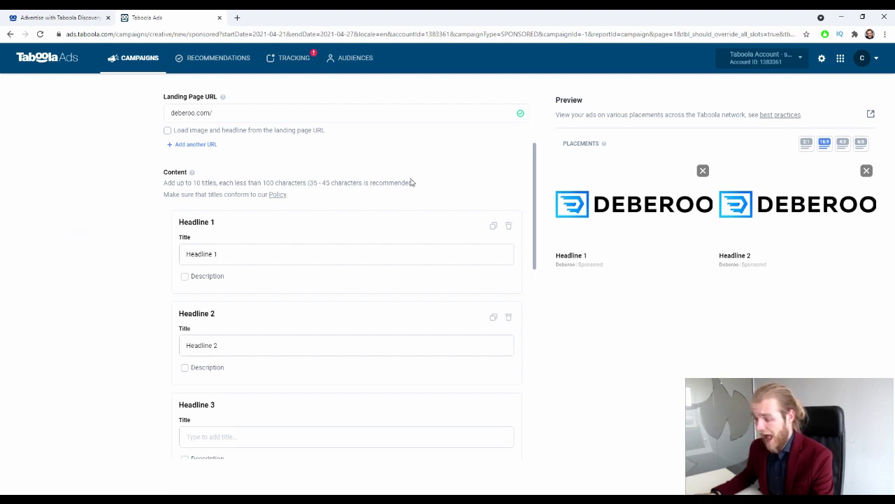
{"action": "mouse_move", "coordinate": [266, 180]}
{"action": "left_mouse_down"}
{"action": "mouse_move", "coordinate": [293, 179]}
{"action": "mouse_move", "coordinate": [261, 182]}
{"action": "mouse_move", "coordinate": [278, 187]}
{"action": "left_mouse_up"}
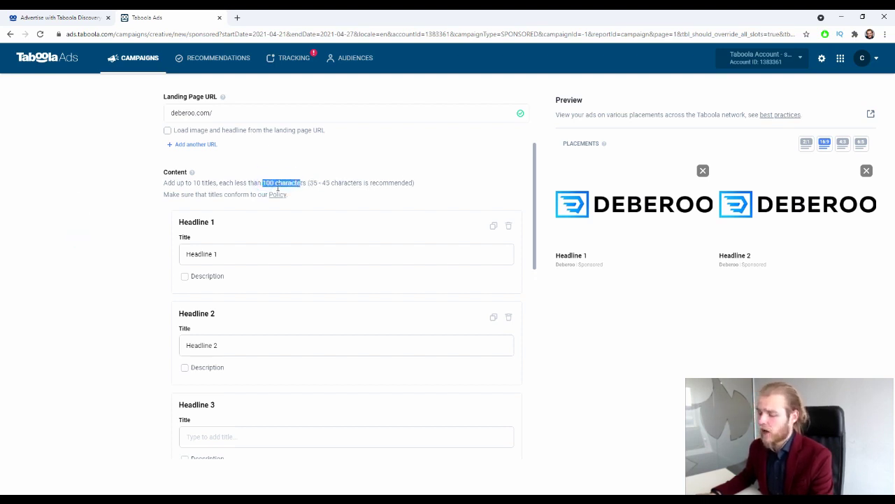
{"action": "left_click", "coordinate": [49, 219]}
{"action": "left_click", "coordinate": [98, 322]}
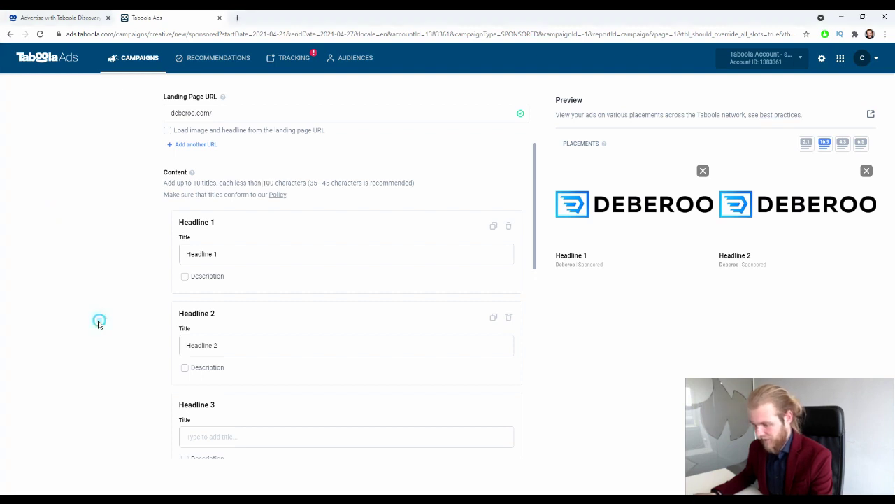
Step: Add a third headline titled "eargesrg" to preview its ad variation, and delete it again
{"action": "scroll", "coordinate": [405, 304], "scroll_direction": "up", "scroll_amount": 1}
{"action": "scroll", "coordinate": [184, 289], "scroll_direction": "down", "scroll_amount": 5}
{"action": "scroll", "coordinate": [467, 262], "scroll_direction": "up", "scroll_amount": 2}
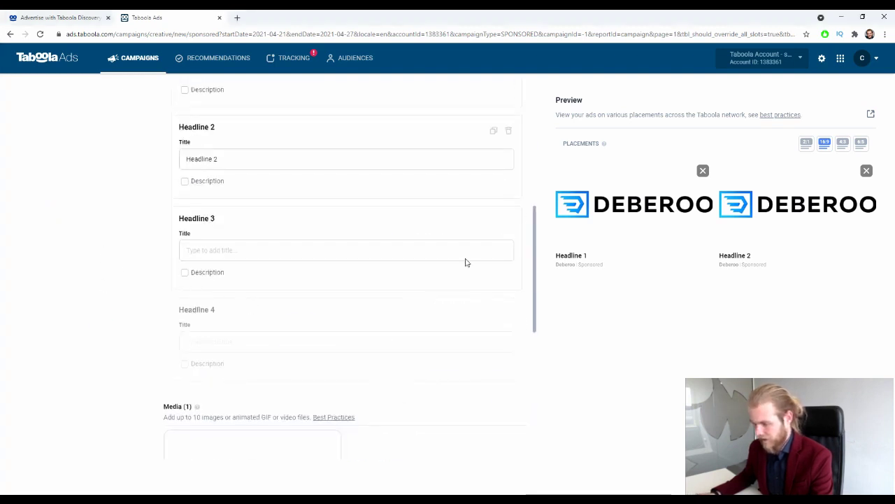
{"action": "left_click", "coordinate": [333, 244]}
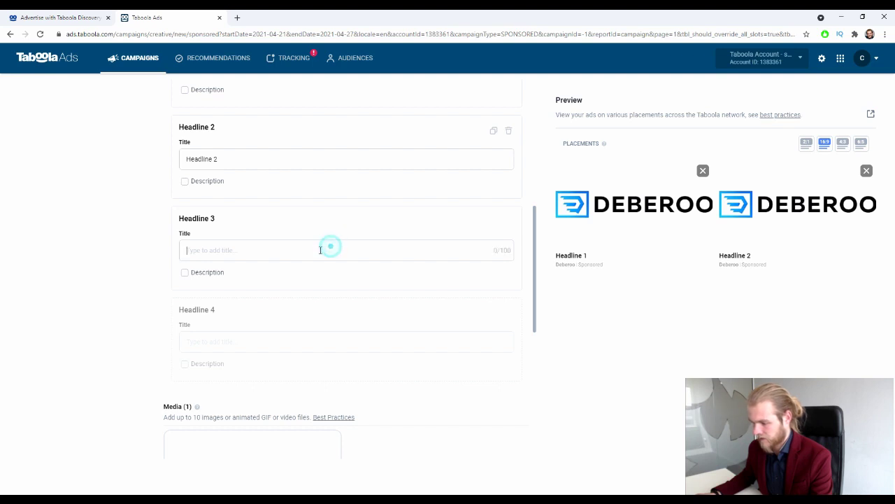
{"action": "type", "text": "eargesrg"}
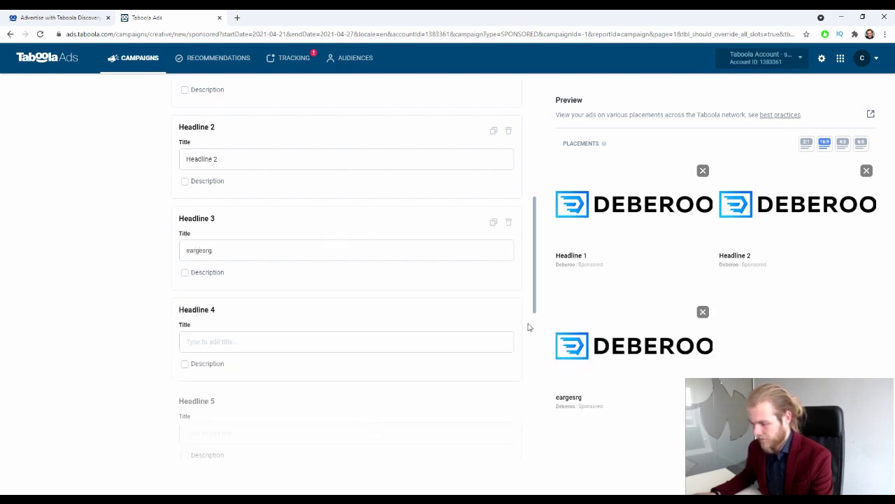
{"action": "left_click", "coordinate": [508, 222]}
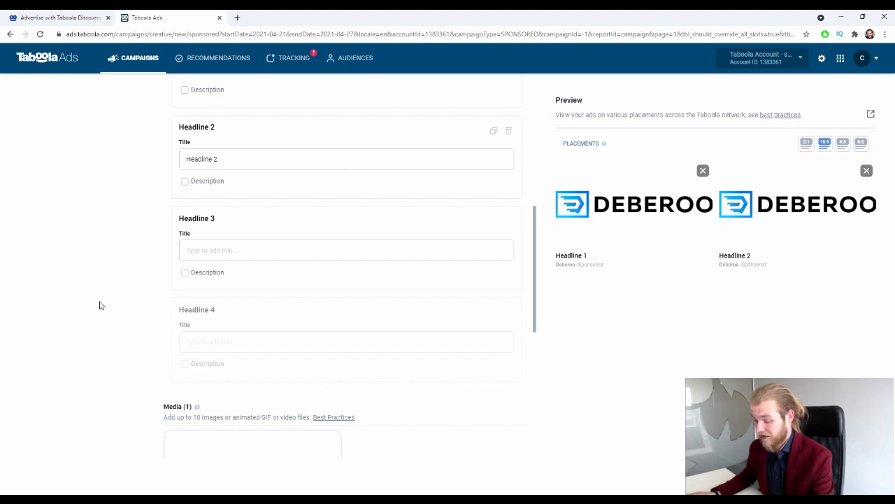
Step: Upload the images [YT] MGID (3) and [YT] RICHPUSH from the Downloads folder to the ad media
{"action": "scroll", "coordinate": [100, 305], "scroll_direction": "down", "scroll_amount": 3}
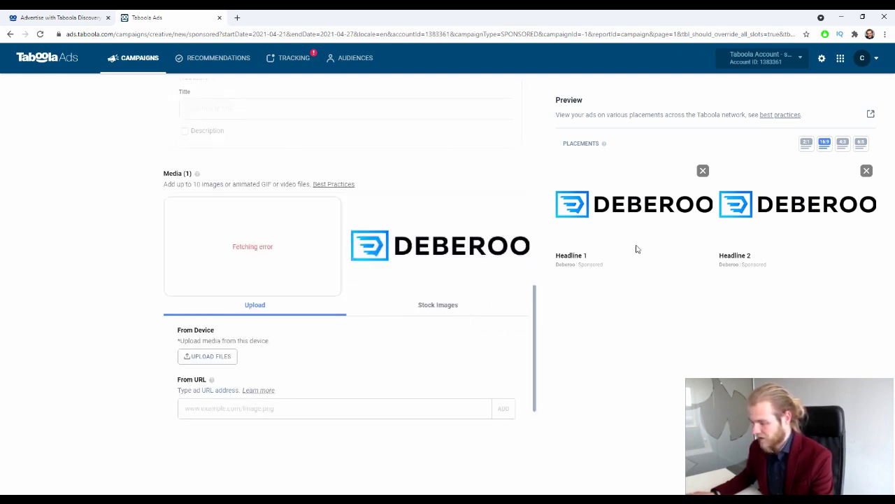
{"action": "mouse_move", "coordinate": [265, 268]}
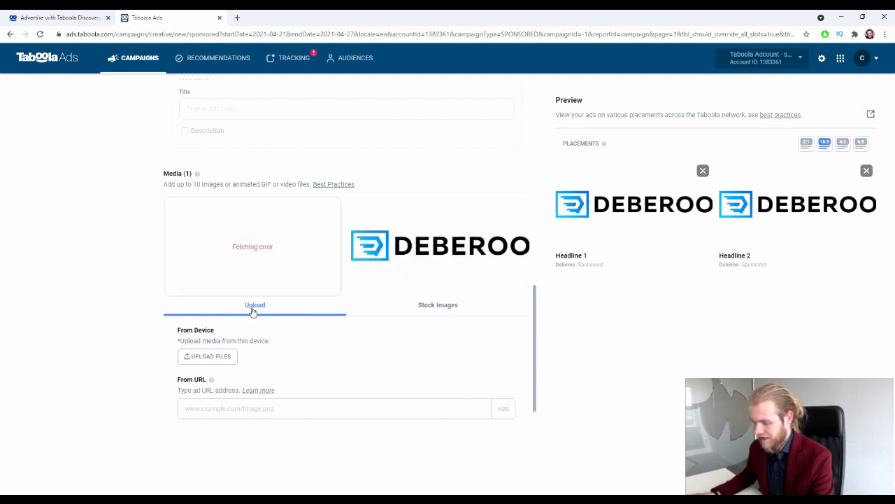
{"action": "left_click", "coordinate": [222, 359]}
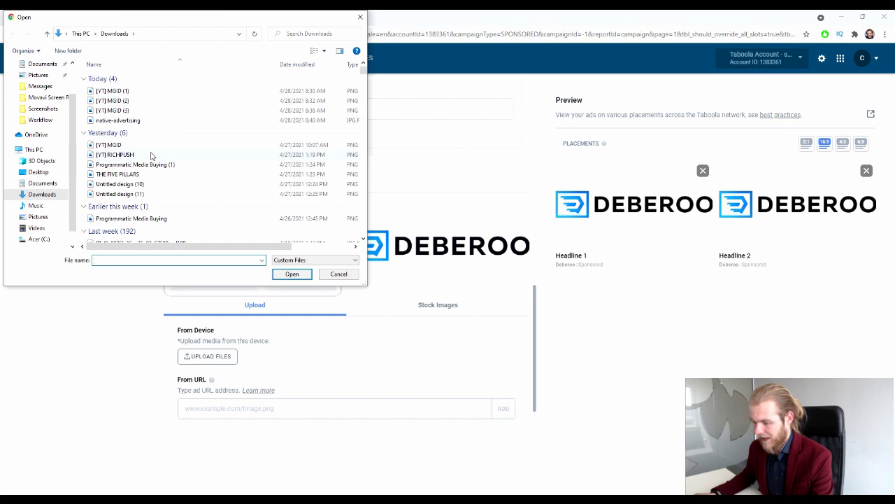
{"action": "left_click", "coordinate": [142, 110]}
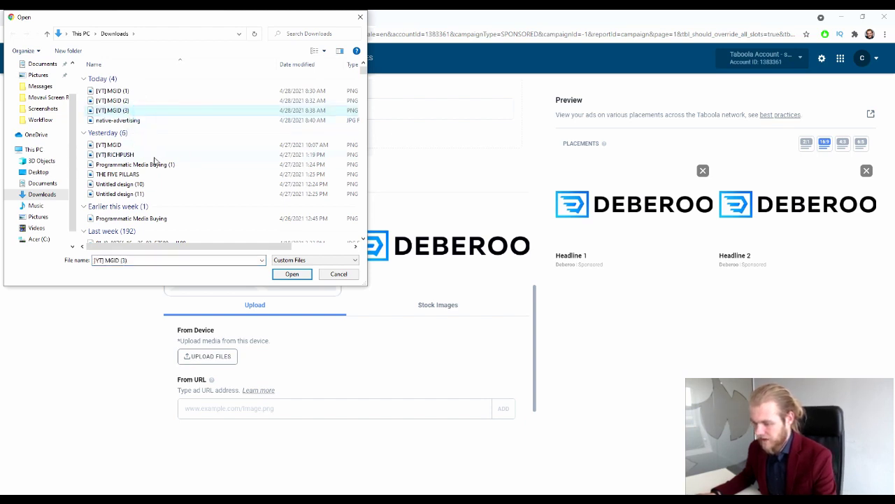
{"action": "left_click", "coordinate": [116, 155], "text": "ctrl"}
{"action": "key", "text": "Return"}
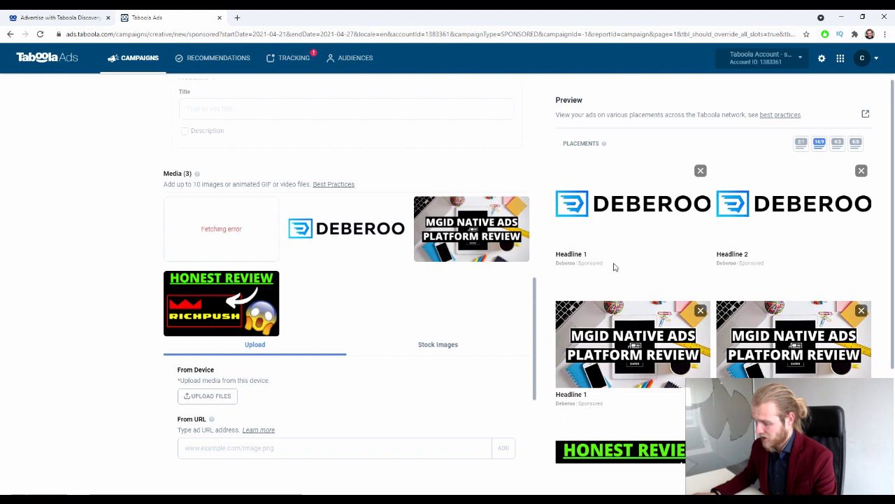
Step: Title the third headline "Headline 3" and check the ad variations of every headline and image in the preview
{"action": "scroll", "coordinate": [620, 297], "scroll_direction": "down", "scroll_amount": 2}
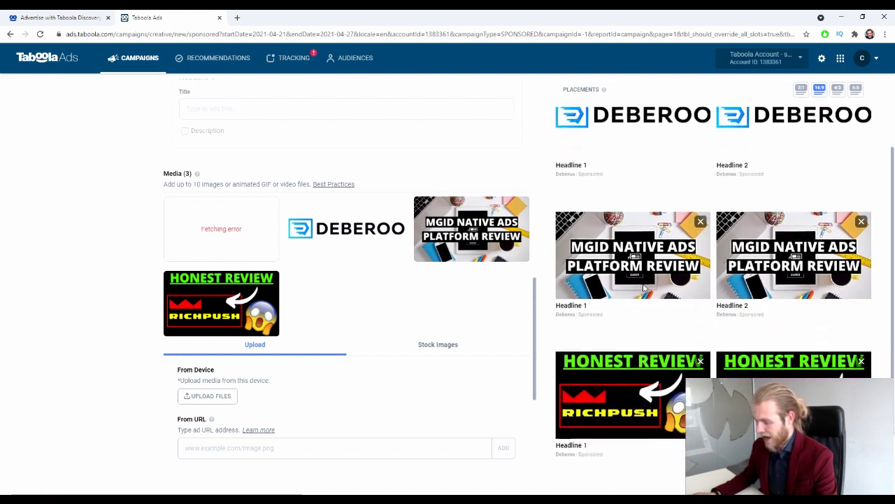
{"action": "scroll", "coordinate": [714, 312], "scroll_direction": "down", "scroll_amount": 1}
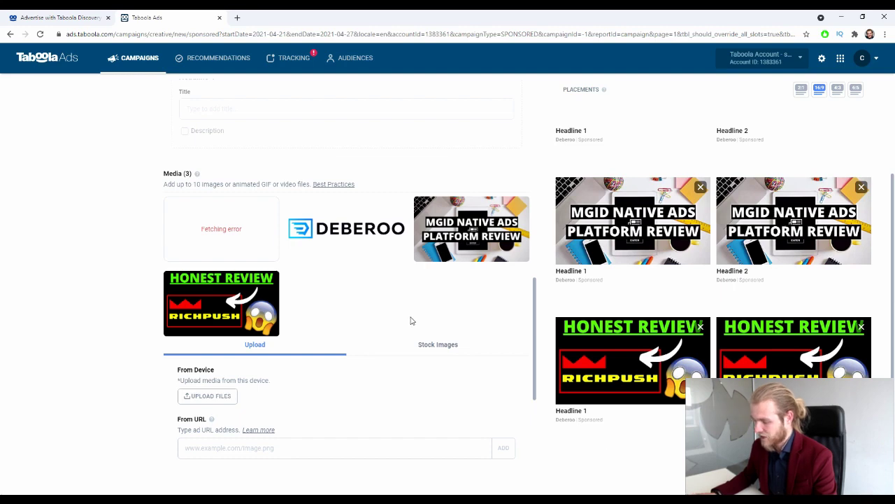
{"action": "scroll", "coordinate": [411, 320], "scroll_direction": "down", "scroll_amount": 2}
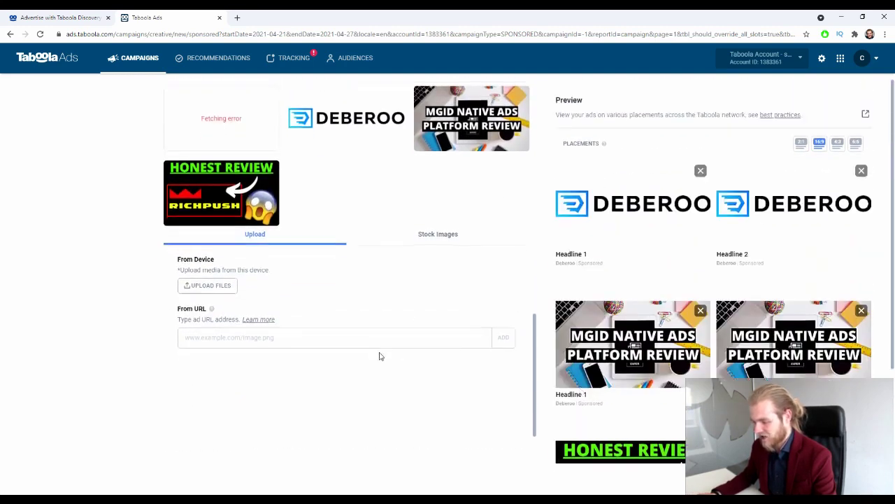
{"action": "scroll", "coordinate": [476, 364], "scroll_direction": "up", "scroll_amount": 8}
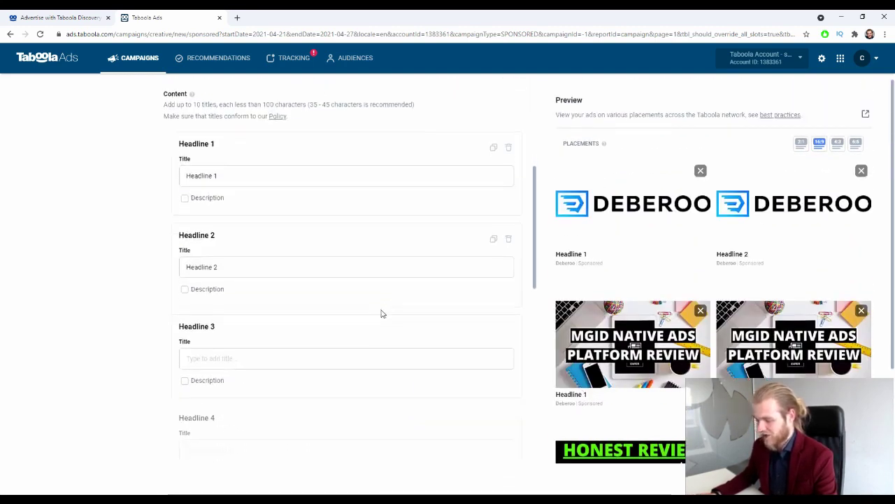
{"action": "scroll", "coordinate": [381, 313], "scroll_direction": "down", "scroll_amount": 2}
{"action": "left_click", "coordinate": [336, 256]}
{"action": "type", "text": "Hea"}
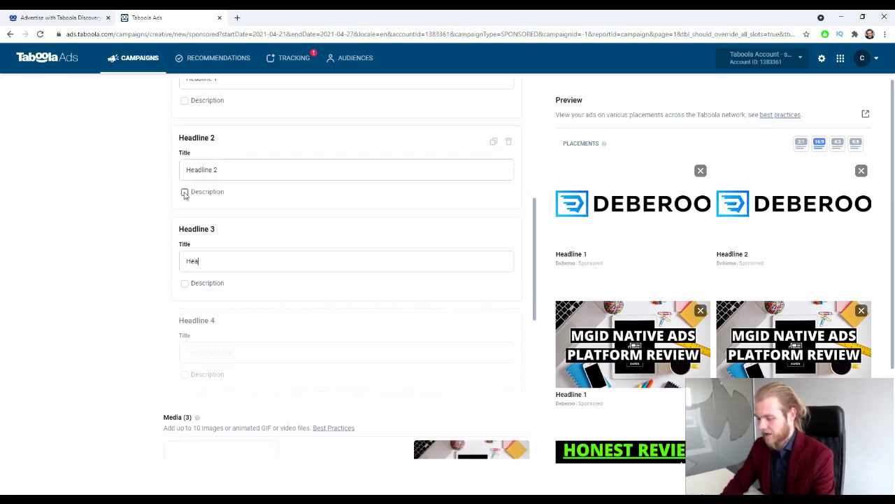
{"action": "type", "text": "dline 3"}
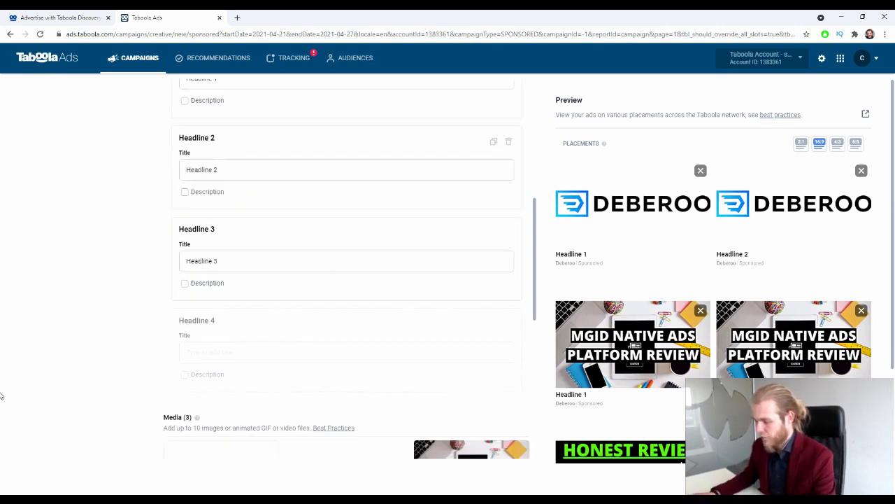
{"action": "left_click", "coordinate": [58, 249]}
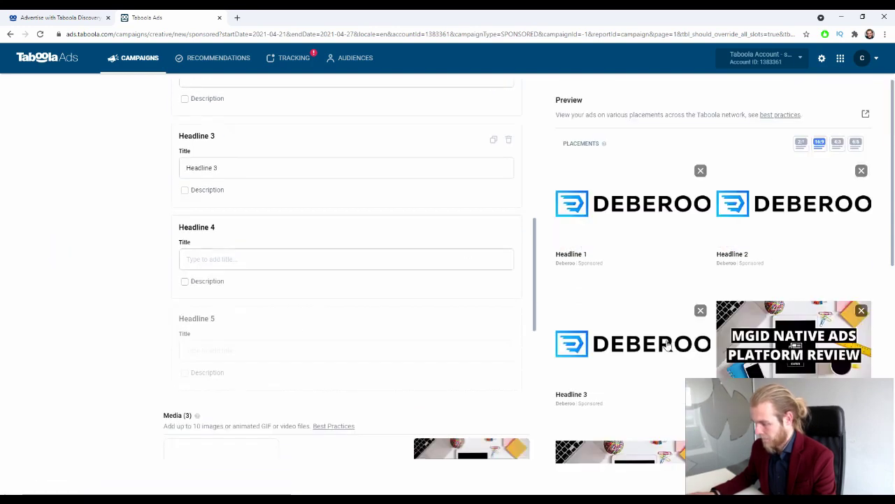
{"action": "scroll", "coordinate": [761, 332], "scroll_direction": "down", "scroll_amount": 1}
{"action": "scroll", "coordinate": [761, 331], "scroll_direction": "down", "scroll_amount": 4}
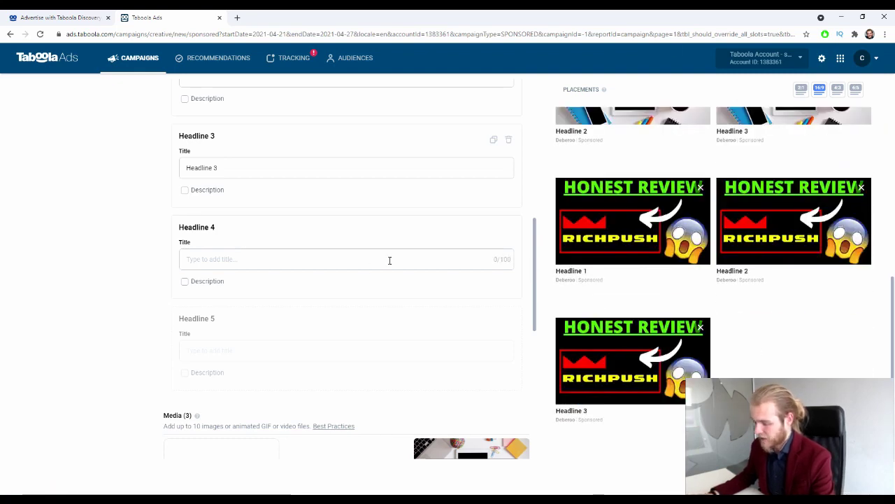
Step: Browse the stock images offered for the keyword "happiness" and return to the media upload options
{"action": "scroll", "coordinate": [410, 225], "scroll_direction": "down", "scroll_amount": 6}
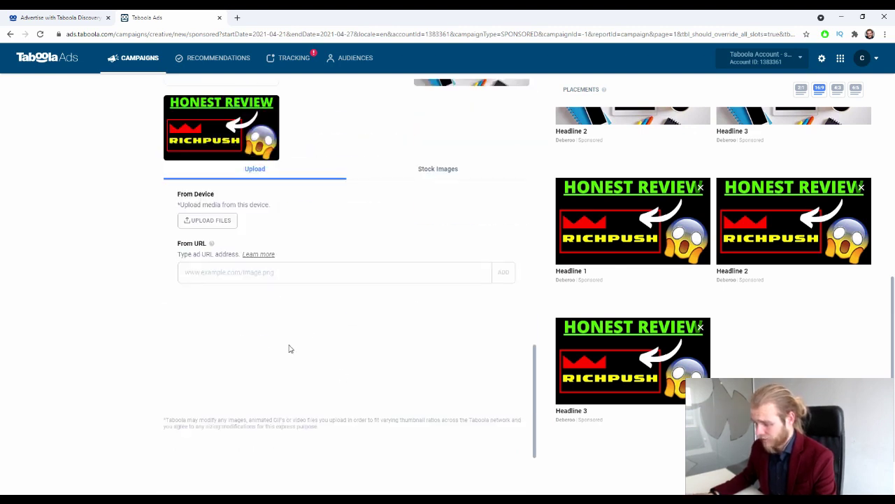
{"action": "left_click", "coordinate": [436, 168]}
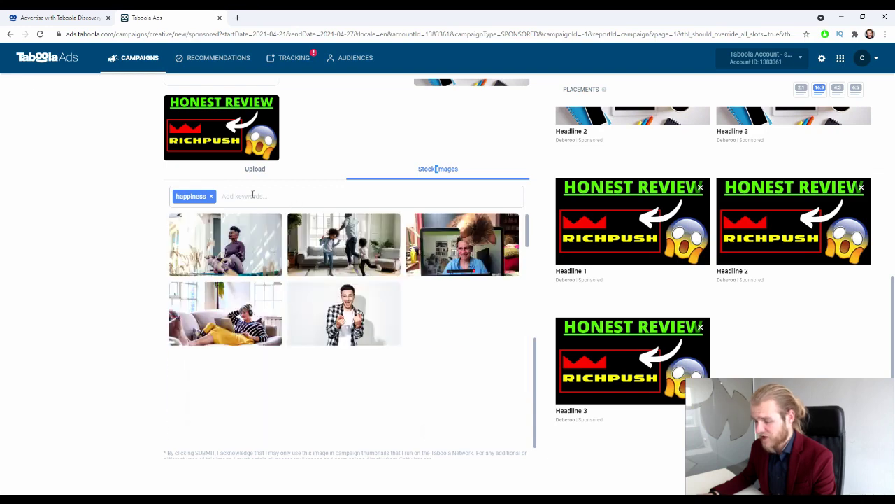
{"action": "scroll", "coordinate": [301, 314], "scroll_direction": "down", "scroll_amount": 10}
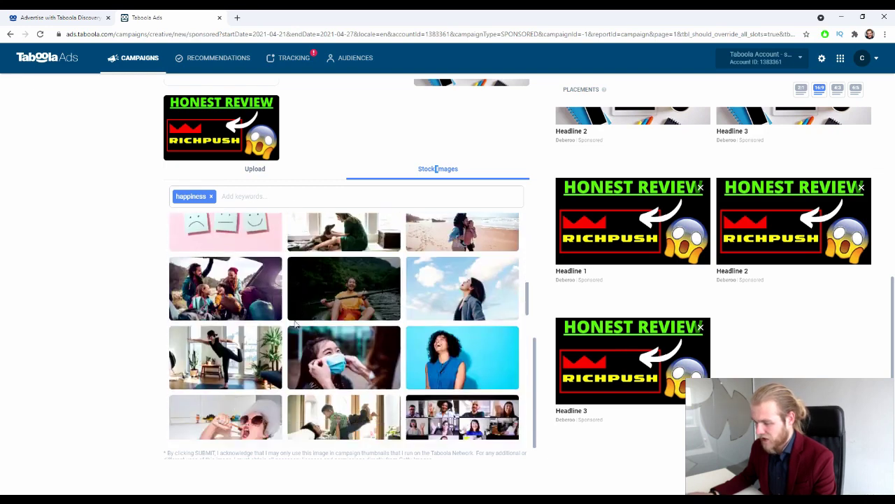
{"action": "scroll", "coordinate": [300, 320], "scroll_direction": "down", "scroll_amount": 10}
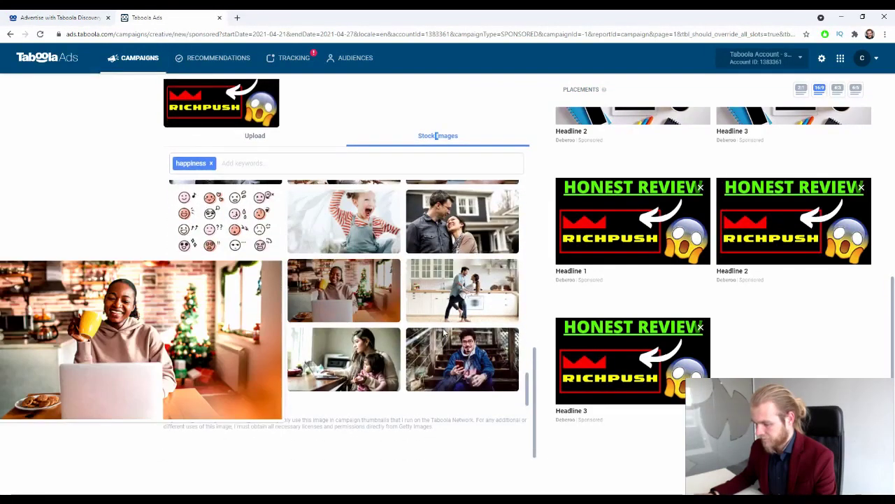
{"action": "scroll", "coordinate": [474, 347], "scroll_direction": "up", "scroll_amount": 15}
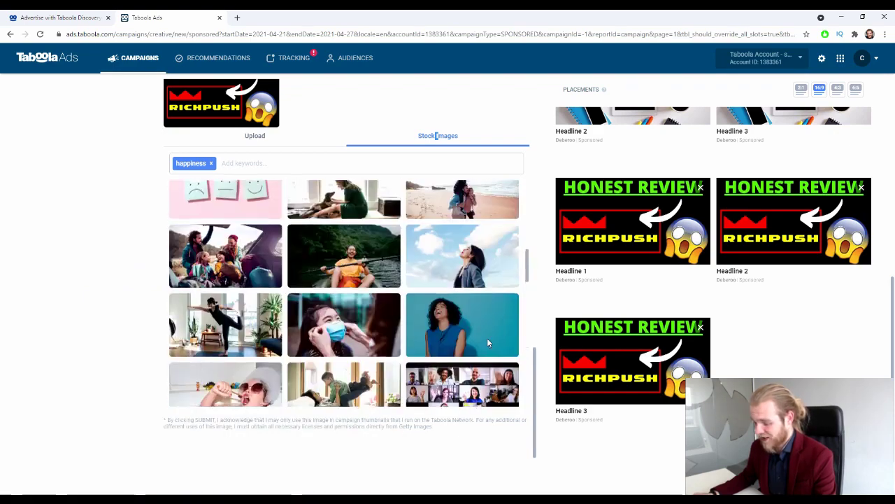
{"action": "scroll", "coordinate": [474, 352], "scroll_direction": "down", "scroll_amount": 5}
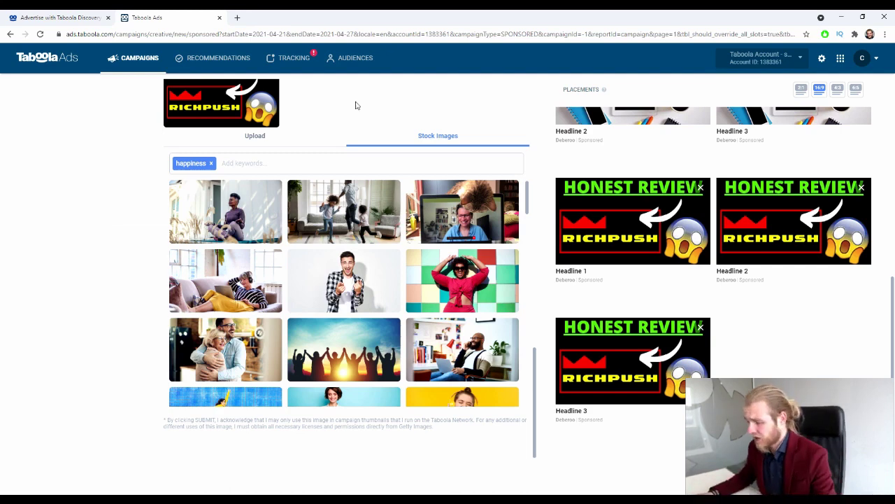
{"action": "left_click", "coordinate": [255, 137]}
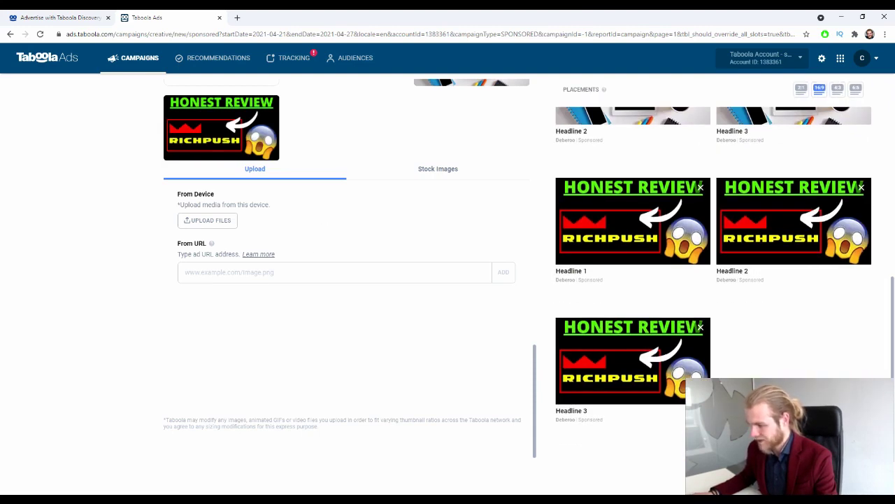
Step: Leave the ad creation page, discarding the unsaved ads, and read the explanation of the Recommendations report
{"action": "key", "text": "Escape"}
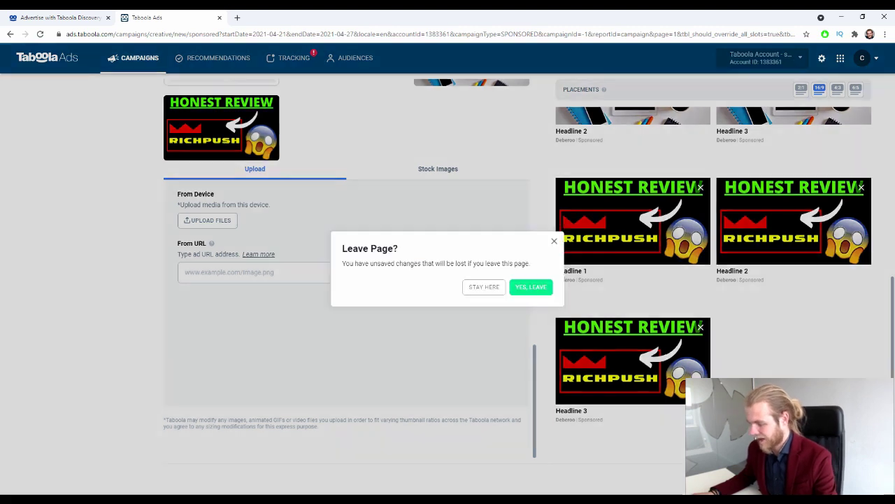
{"action": "left_click", "coordinate": [548, 293]}
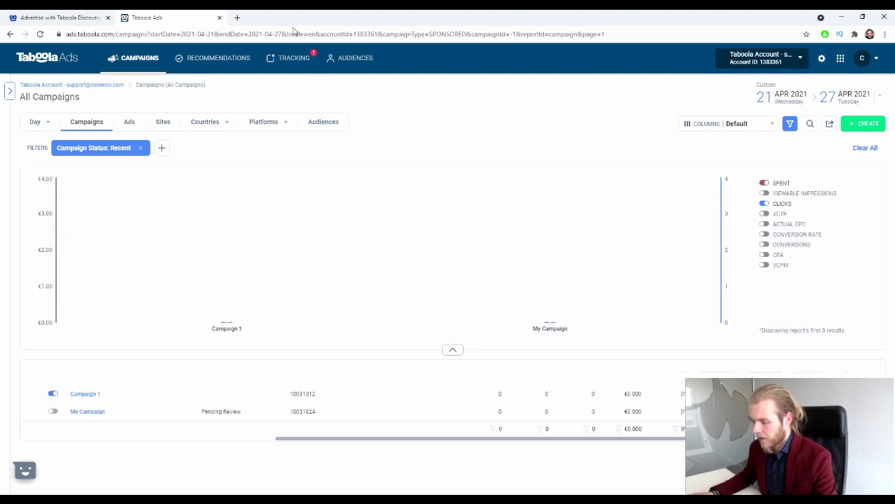
{"action": "left_click", "coordinate": [199, 65]}
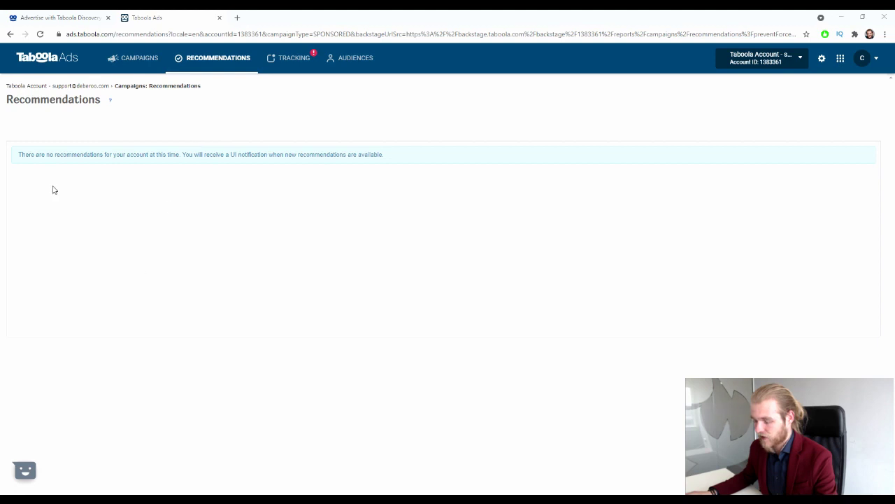
{"action": "mouse_move", "coordinate": [111, 102]}
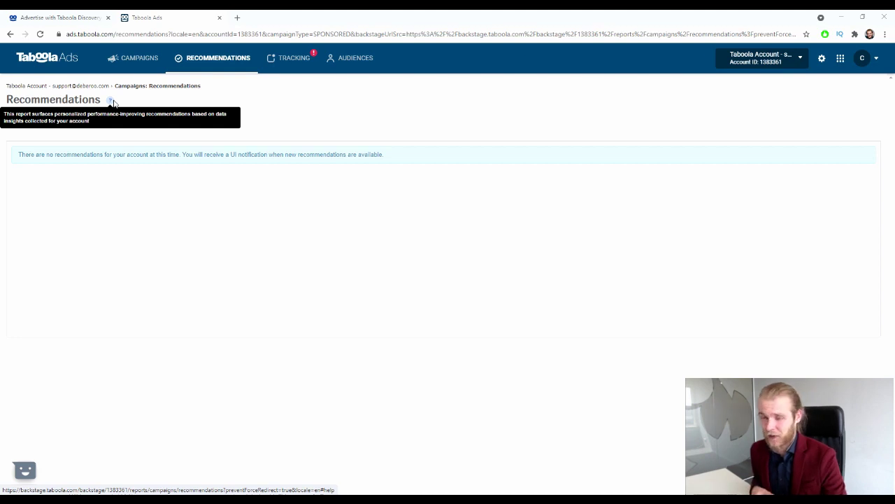
Step: View the Conversions tracking page and dismiss the chat message about installing the Taboola Pixel
{"action": "left_click", "coordinate": [297, 59]}
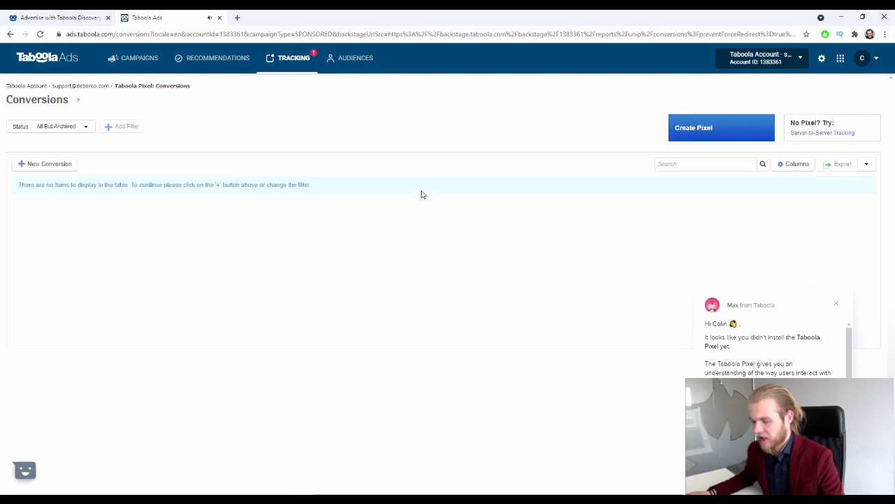
{"action": "left_click", "coordinate": [836, 303]}
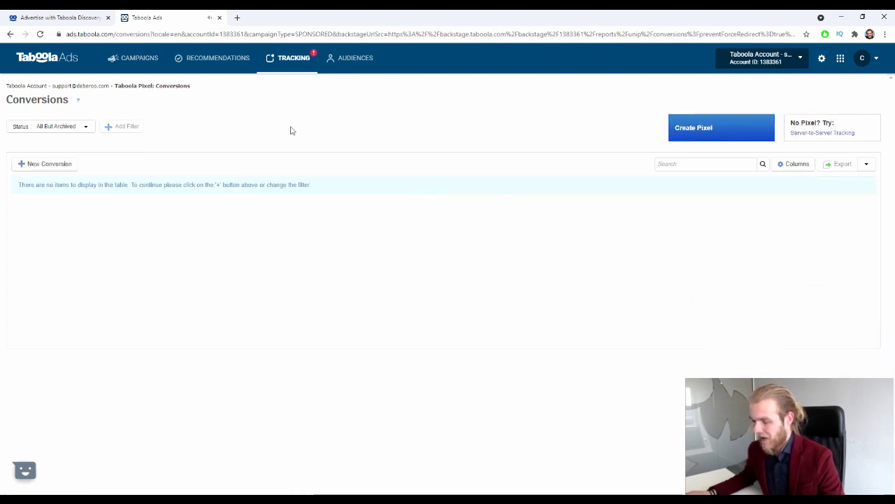
{"action": "left_click_drag", "start_coordinate": [35, 192], "coordinate": [595, 303]}
{"action": "left_click", "coordinate": [530, 228]}
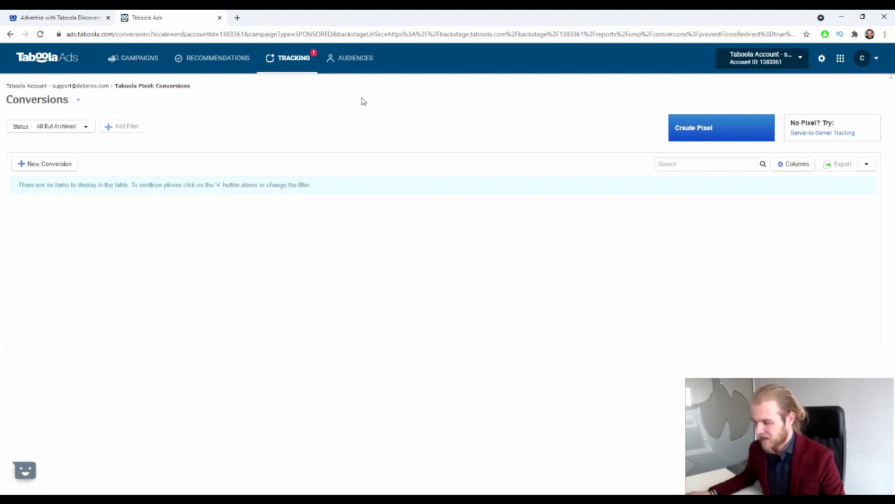
Step: Examine the All Website Visits audience, including its name and who last modified it, and return to the campaigns overview
{"action": "left_click", "coordinate": [354, 61]}
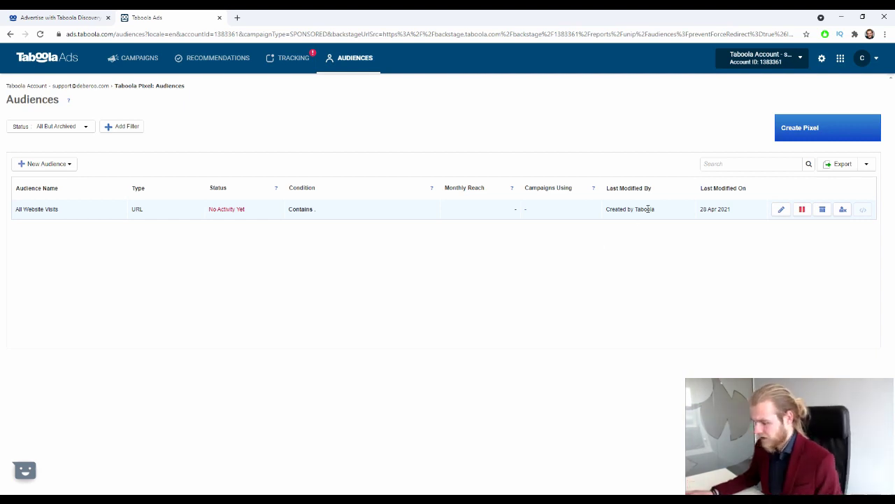
{"action": "left_click_drag", "start_coordinate": [665, 209], "coordinate": [610, 209]}
{"action": "left_click", "coordinate": [514, 263]}
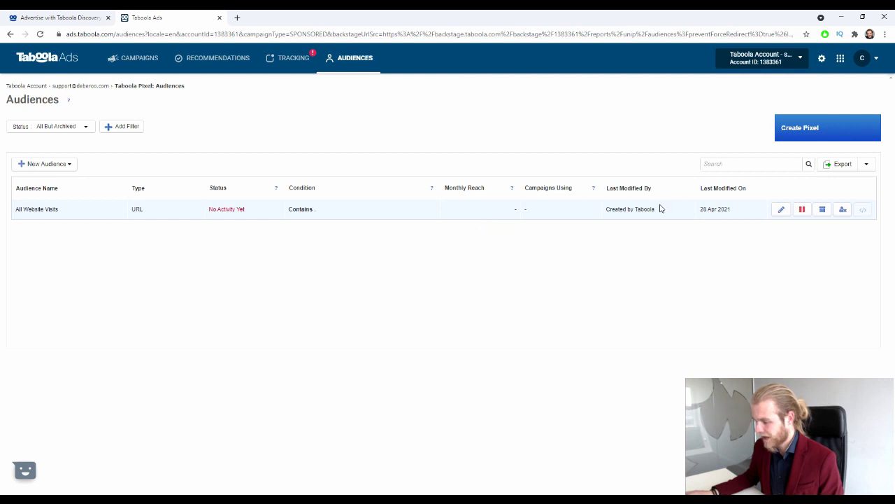
{"action": "left_click_drag", "start_coordinate": [661, 209], "coordinate": [609, 220]}
{"action": "left_click", "coordinate": [634, 258]}
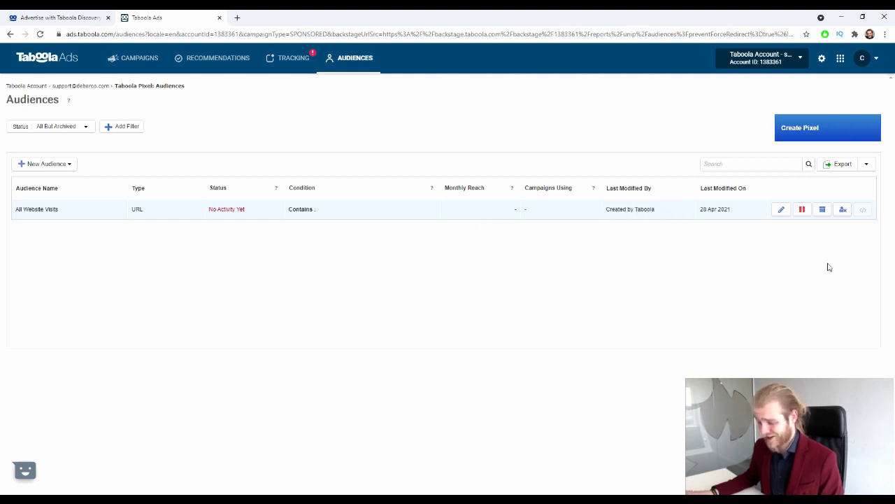
{"action": "left_click_drag", "start_coordinate": [60, 209], "coordinate": [32, 206]}
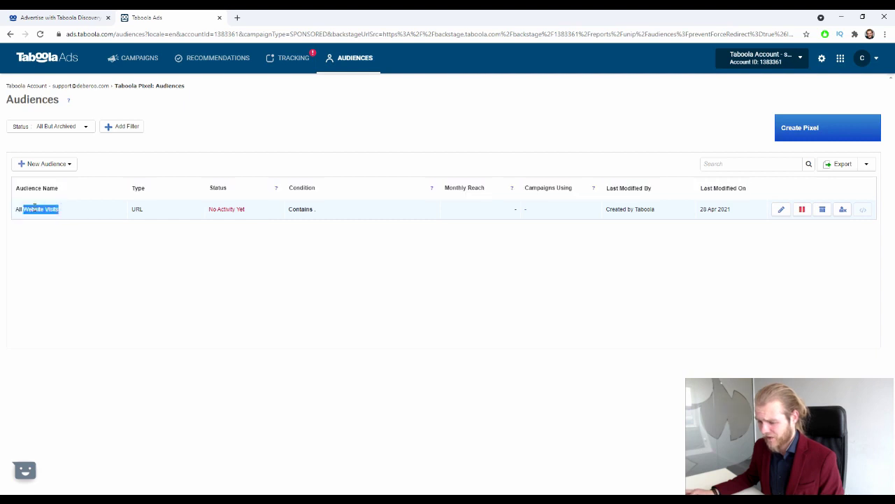
{"action": "left_click", "coordinate": [249, 274]}
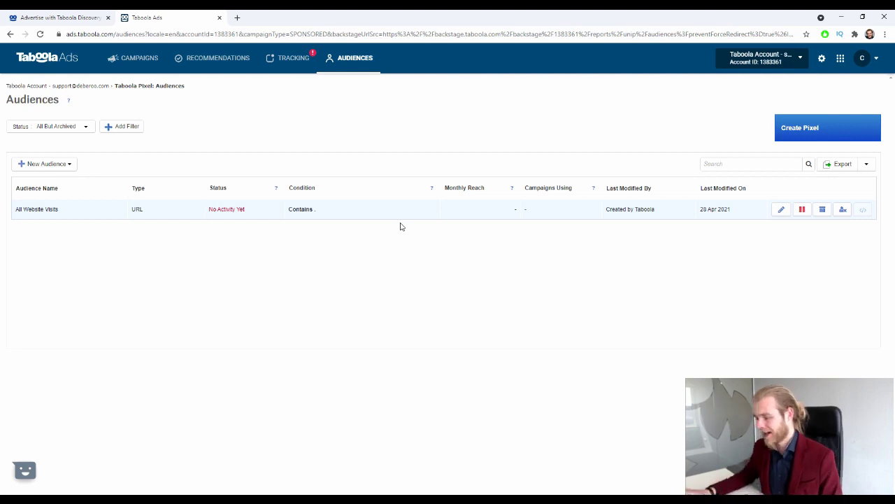
{"action": "left_click", "coordinate": [130, 62]}
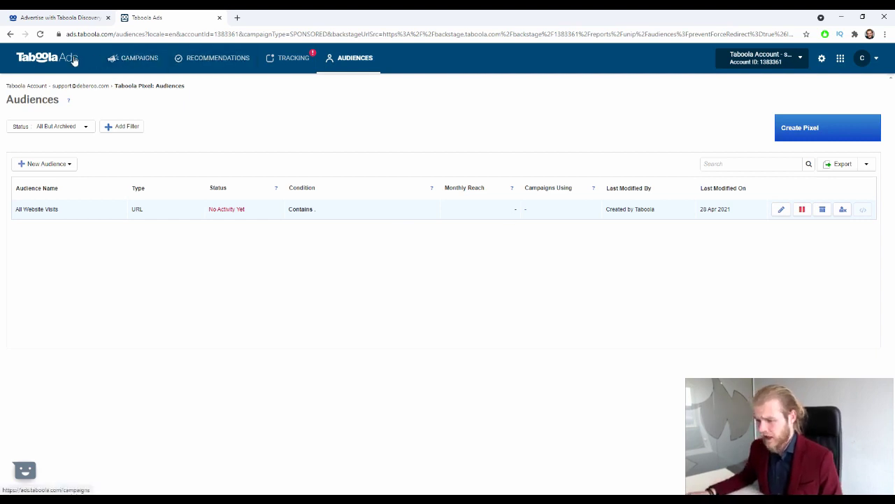